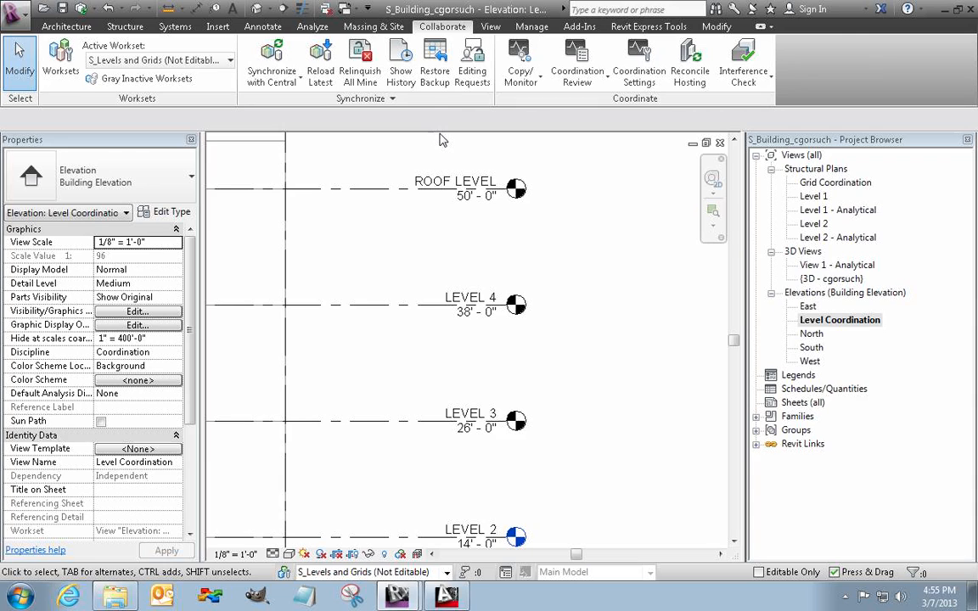
Start a new structural plan, saving the project and synchronizing it with central when reminded
{"action": "left_click", "coordinate": [489, 26]}
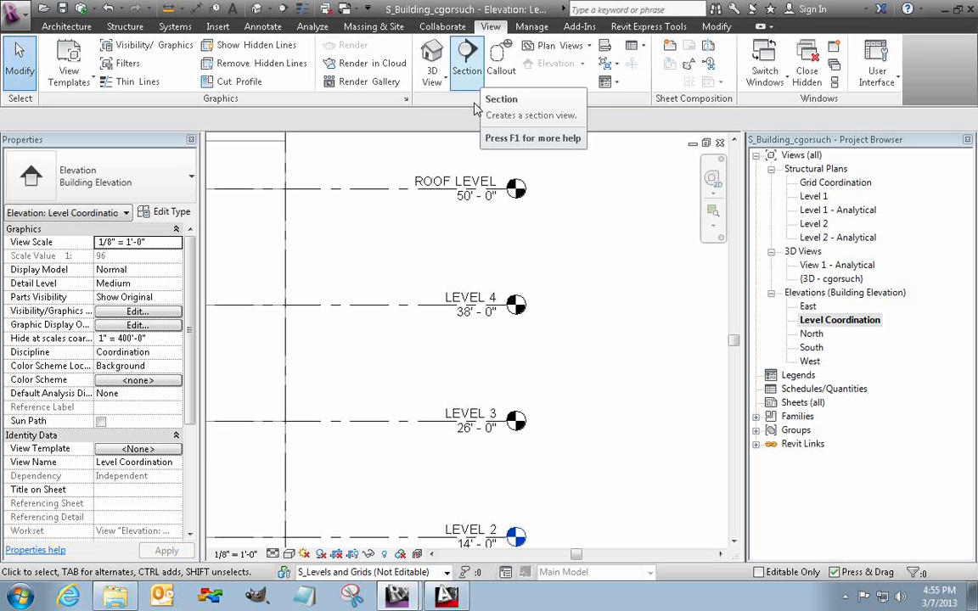
{"action": "left_click", "coordinate": [589, 46]}
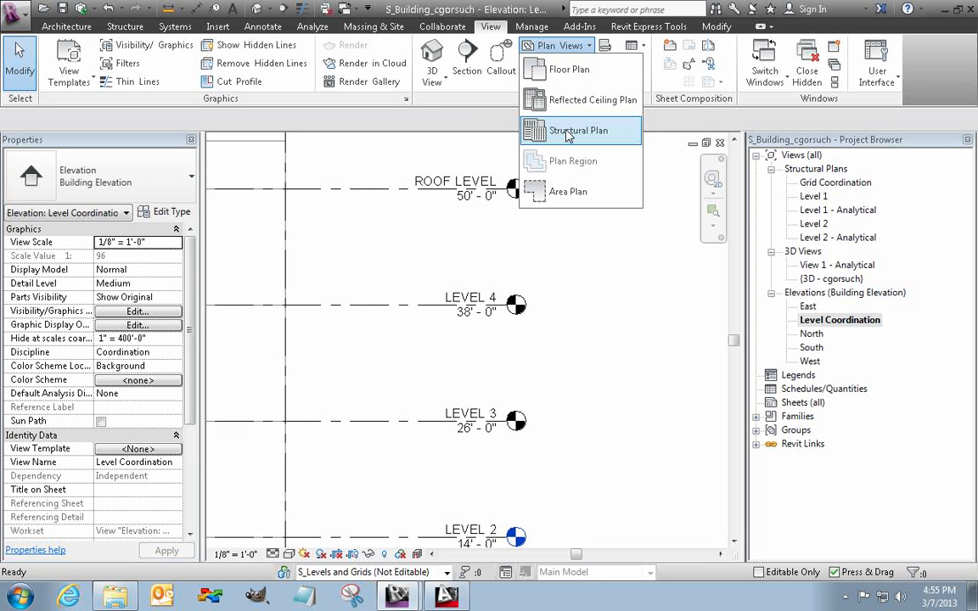
{"action": "left_click", "coordinate": [536, 132]}
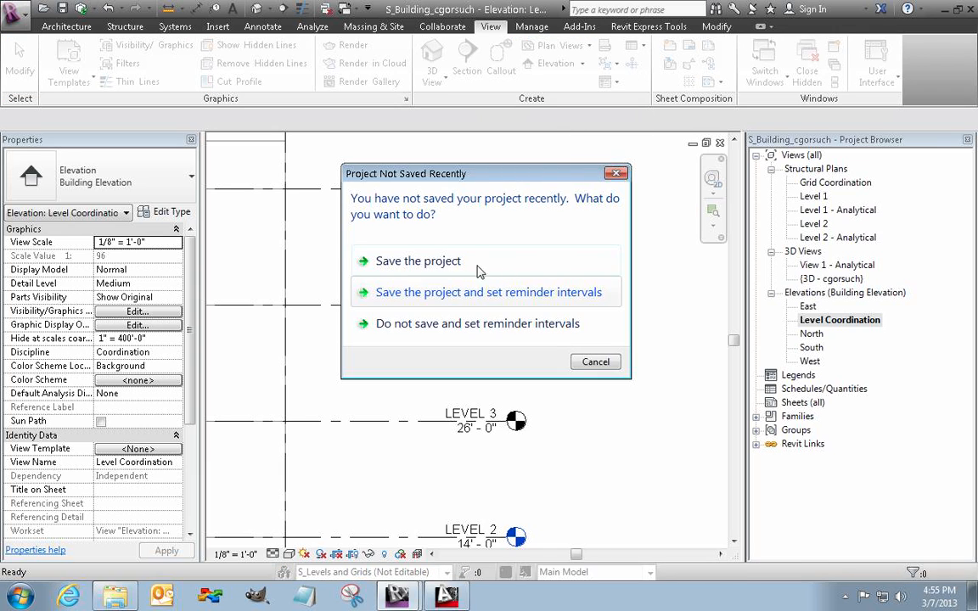
{"action": "left_click", "coordinate": [442, 261]}
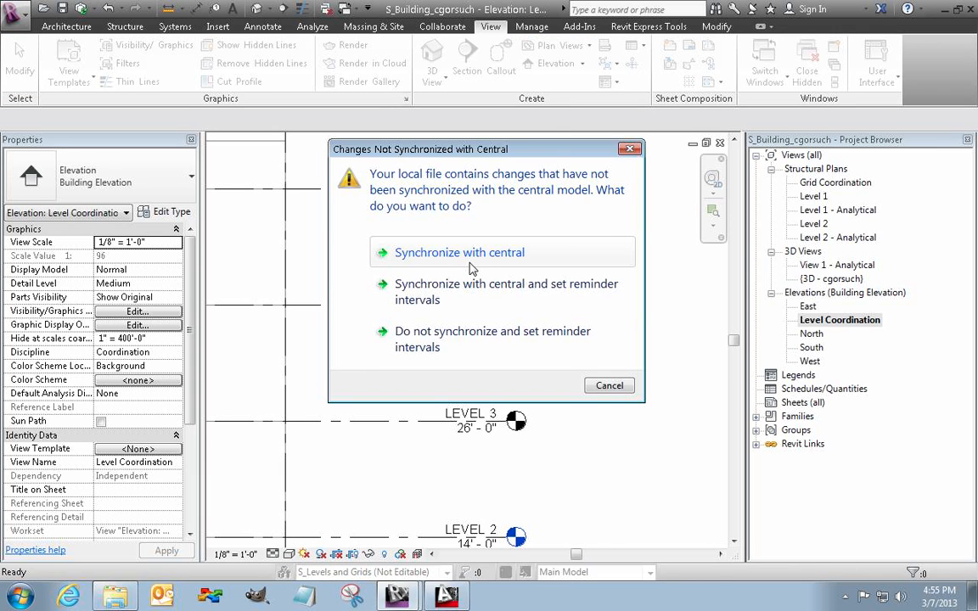
{"action": "left_click", "coordinate": [469, 262]}
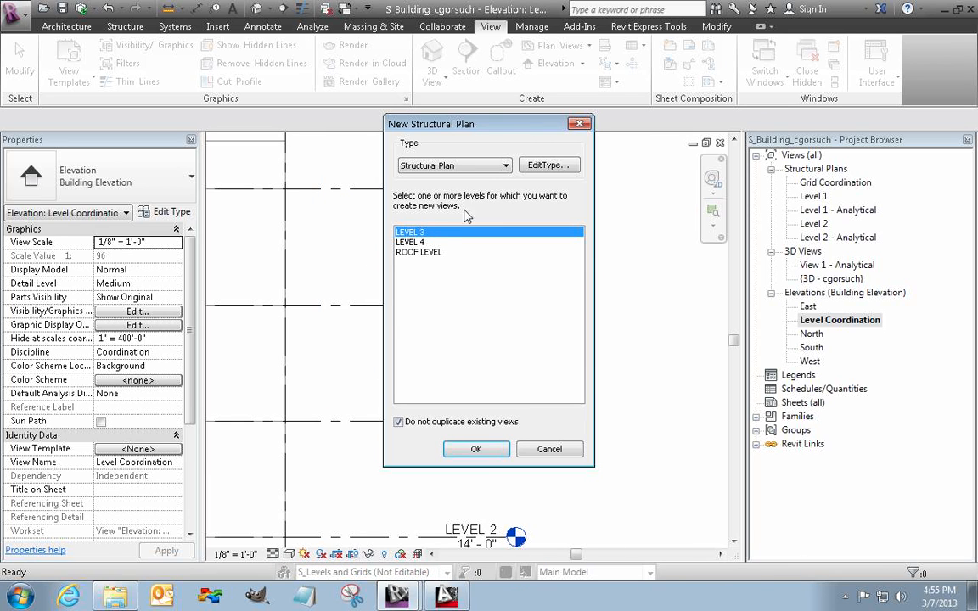
Create structural plan views for LEVEL 3, LEVEL 4 and ROOF LEVEL, using the Structural Plan type
{"action": "left_click_drag", "start_coordinate": [471, 129], "coordinate": [593, 134]}
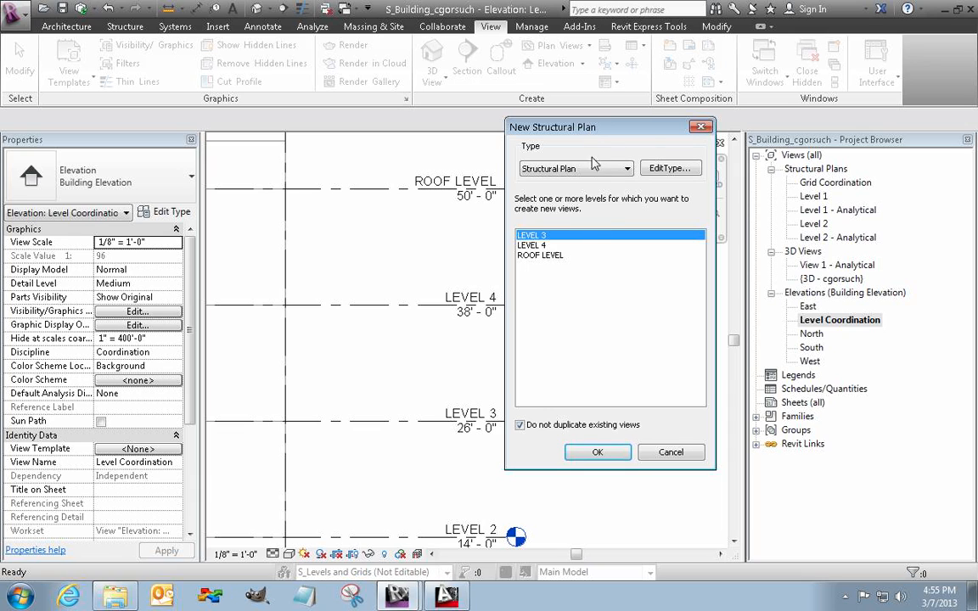
{"action": "left_click", "coordinate": [595, 169]}
{"action": "left_click", "coordinate": [582, 183]}
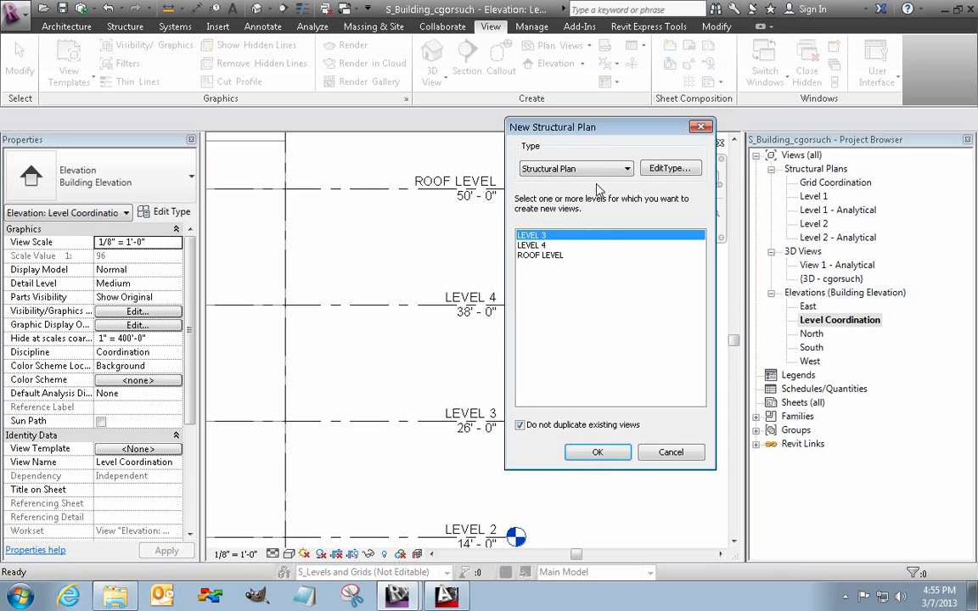
{"action": "left_click", "coordinate": [543, 245], "text": "shift"}
{"action": "left_click", "coordinate": [543, 254], "text": "shift"}
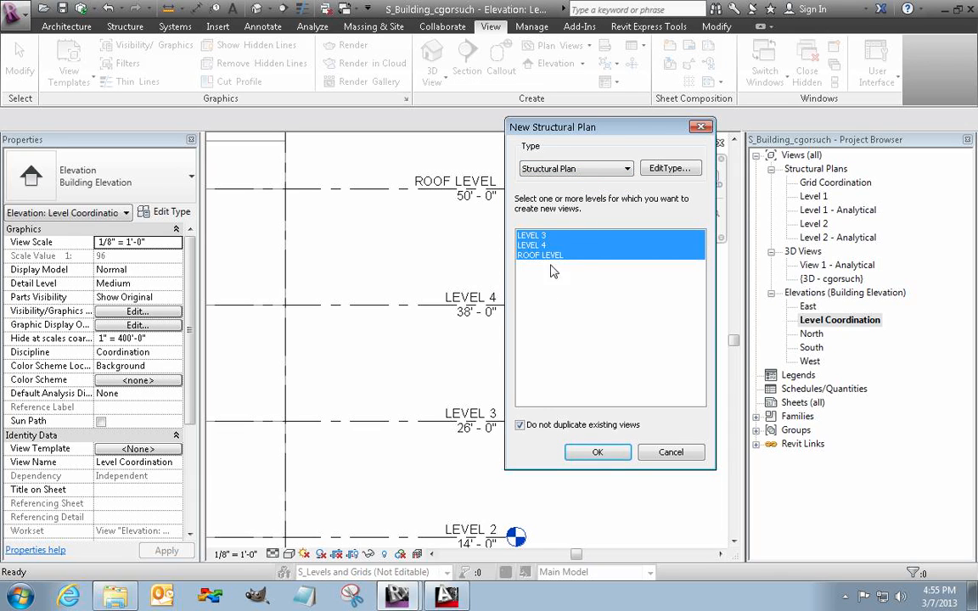
{"action": "left_click", "coordinate": [598, 451]}
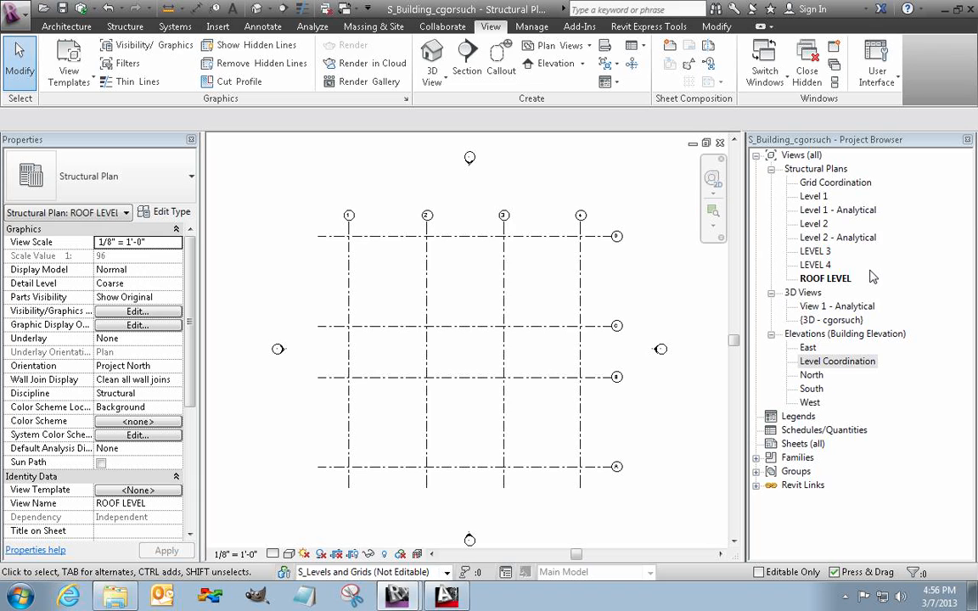
Review the view properties of the Level 1 - Analytical structural plan
{"action": "left_click", "coordinate": [853, 213]}
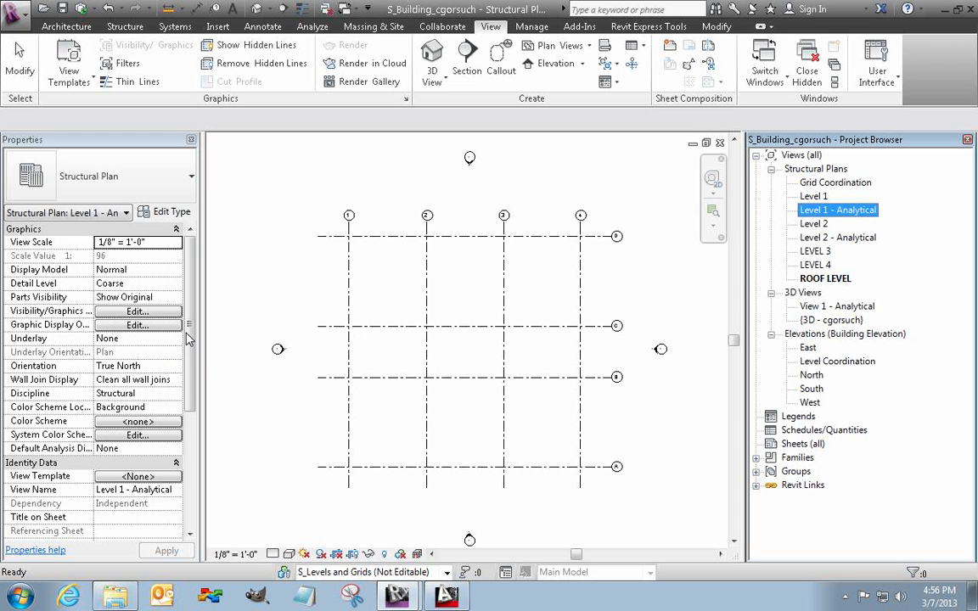
{"action": "mouse_move", "coordinate": [190, 337]}
{"action": "left_mouse_down"}
{"action": "mouse_move", "coordinate": [179, 452]}
{"action": "mouse_move", "coordinate": [190, 232]}
{"action": "left_mouse_up"}
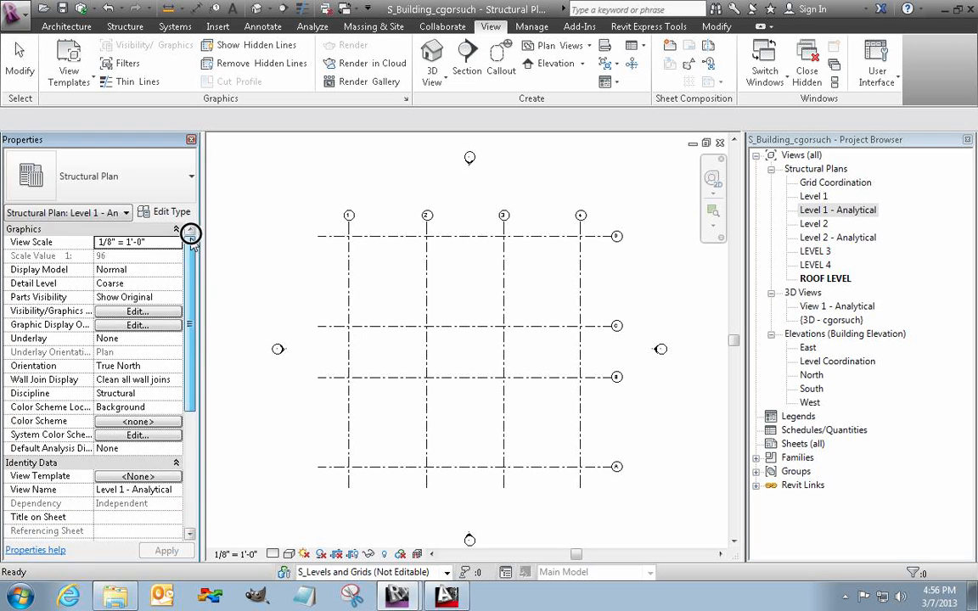
{"action": "left_click", "coordinate": [689, 214]}
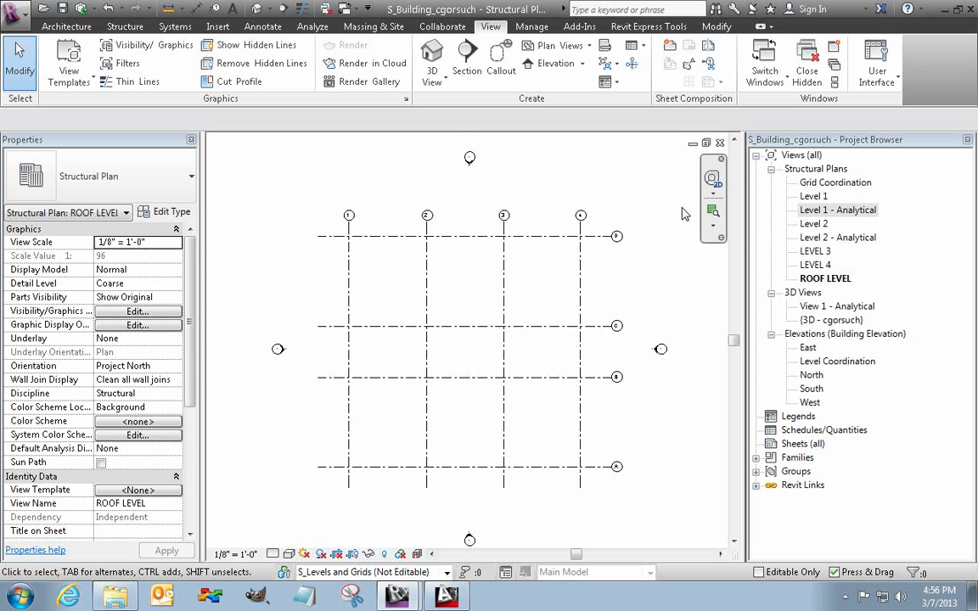
Switch to the A_Building project to examine its DEMO, EXIS and NEW floor plan views, and return to the S_Building roof plan
{"action": "left_click", "coordinate": [396, 597]}
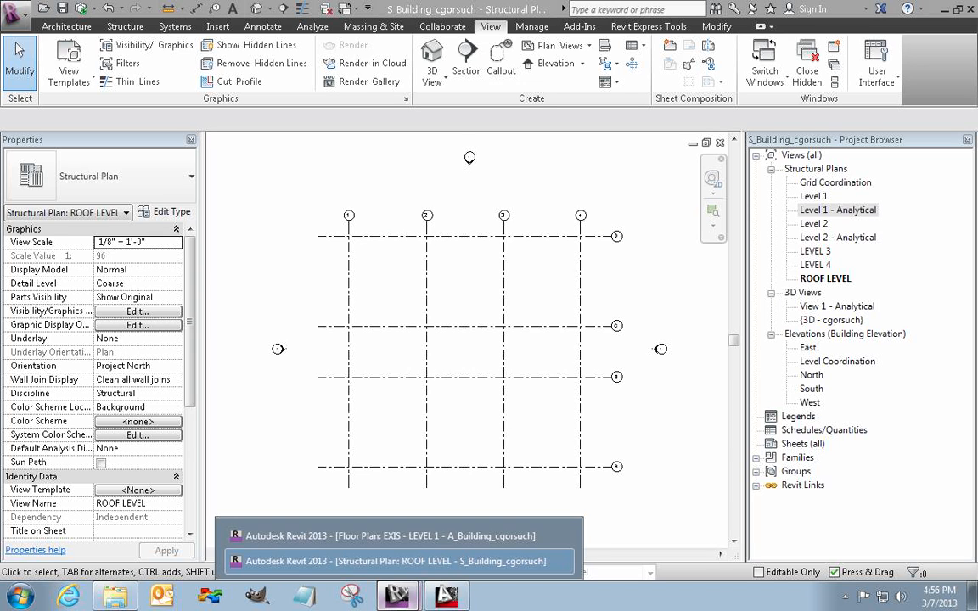
{"action": "left_click", "coordinate": [390, 536]}
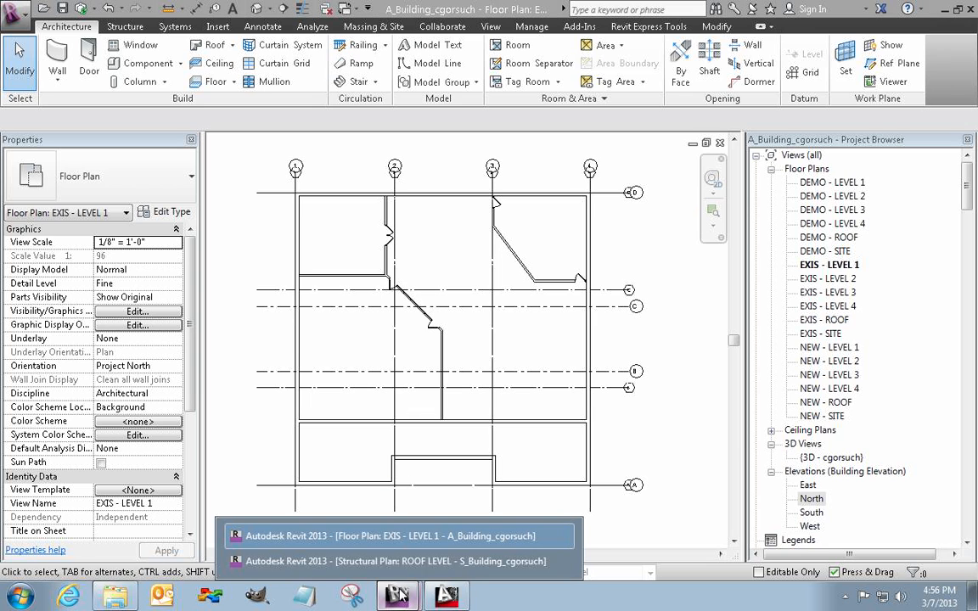
{"action": "left_click", "coordinate": [399, 562]}
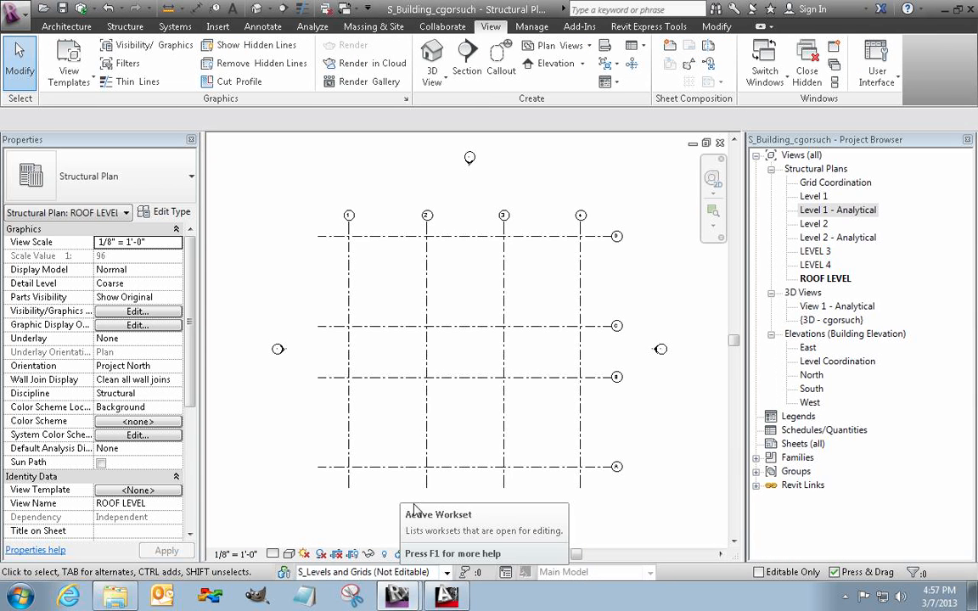
{"action": "mouse_move", "coordinate": [397, 596]}
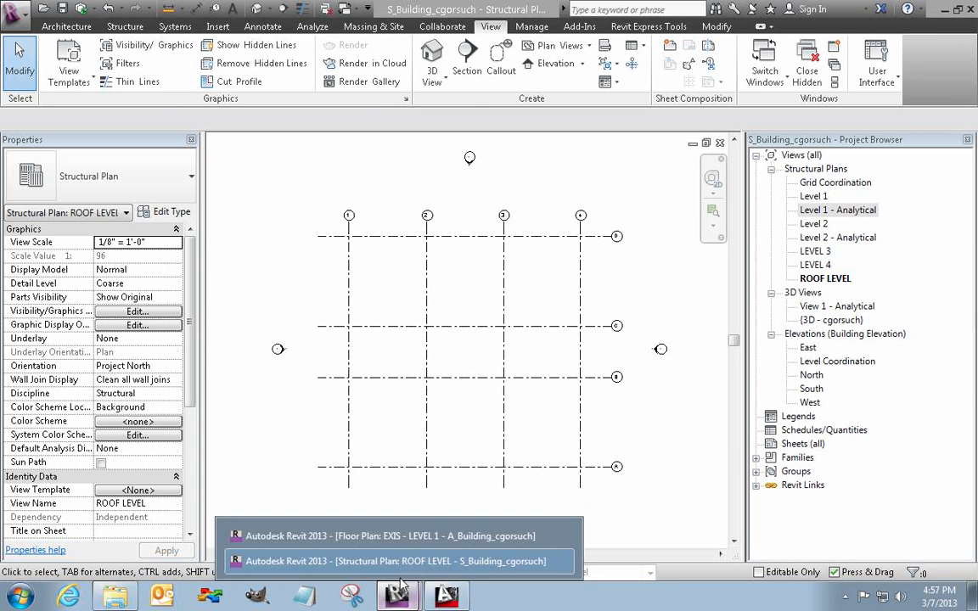
{"action": "left_click", "coordinate": [407, 537]}
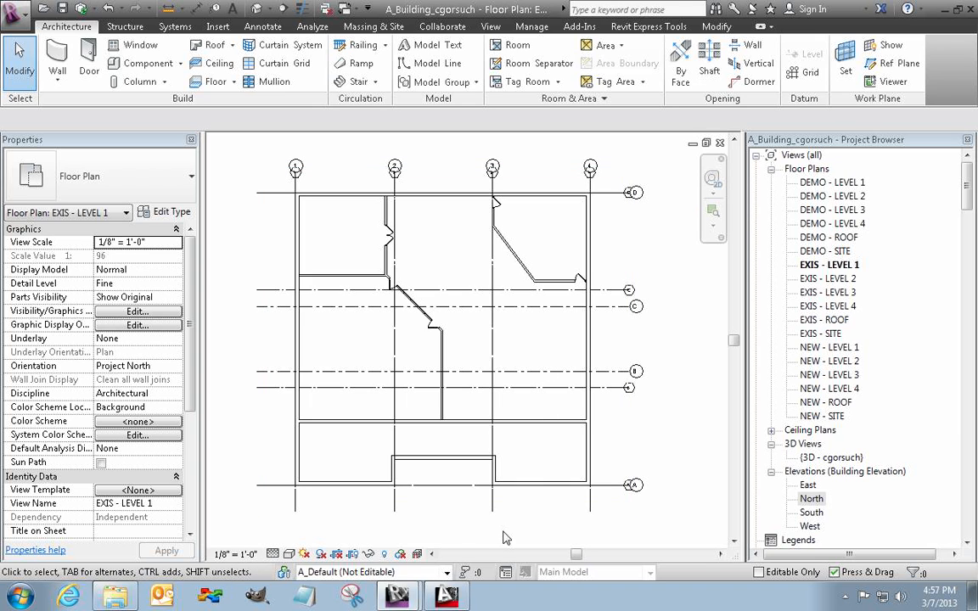
{"action": "mouse_move", "coordinate": [394, 597]}
{"action": "left_click", "coordinate": [366, 508]}
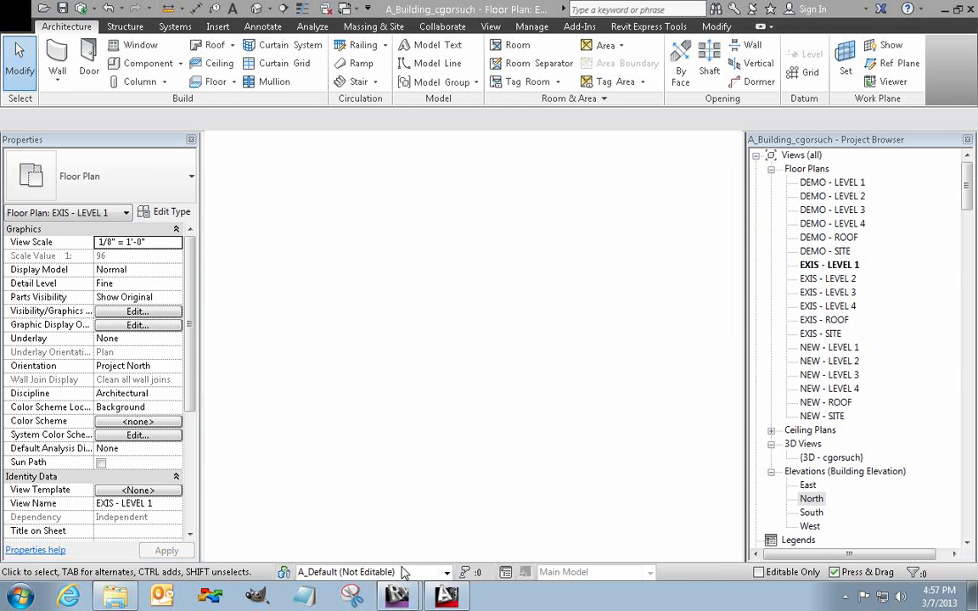
{"action": "mouse_move", "coordinate": [563, 305]}
{"action": "middle_mouse_down"}
{"action": "mouse_move", "coordinate": [569, 312]}
{"action": "mouse_move", "coordinate": [550, 301]}
{"action": "middle_mouse_up"}
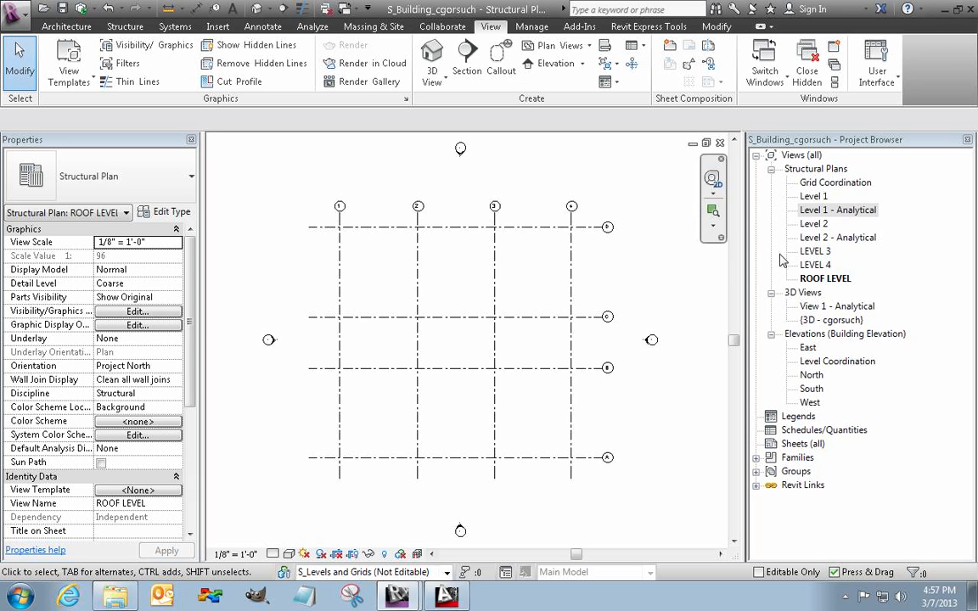
{"action": "right_click", "coordinate": [811, 252]}
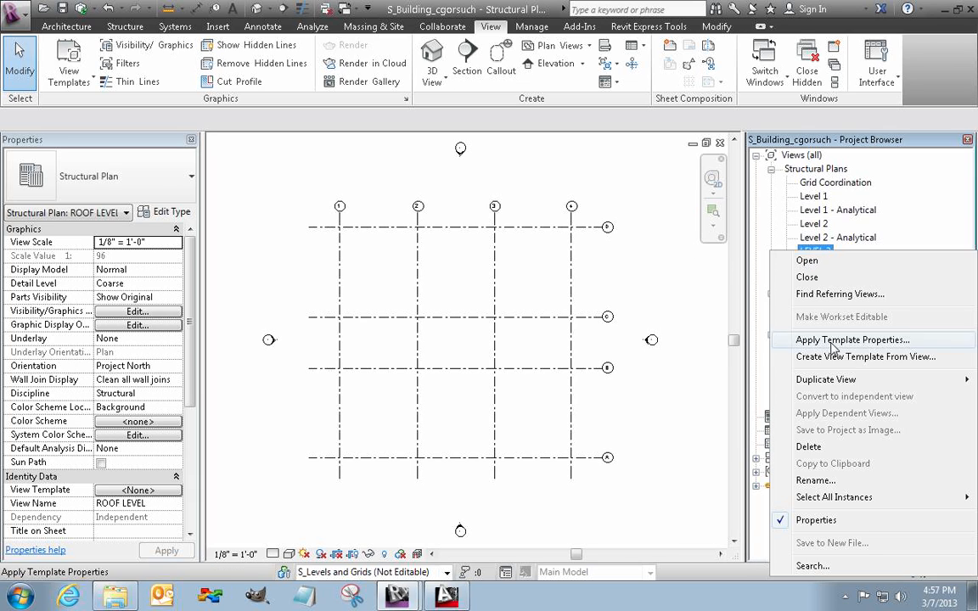
{"action": "mouse_move", "coordinate": [837, 383]}
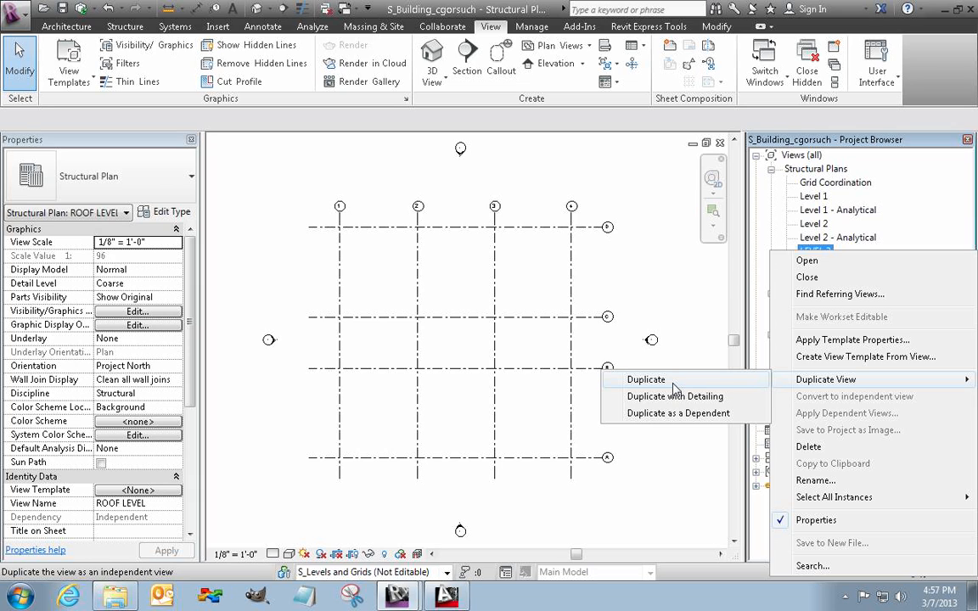
{"action": "left_click", "coordinate": [668, 349]}
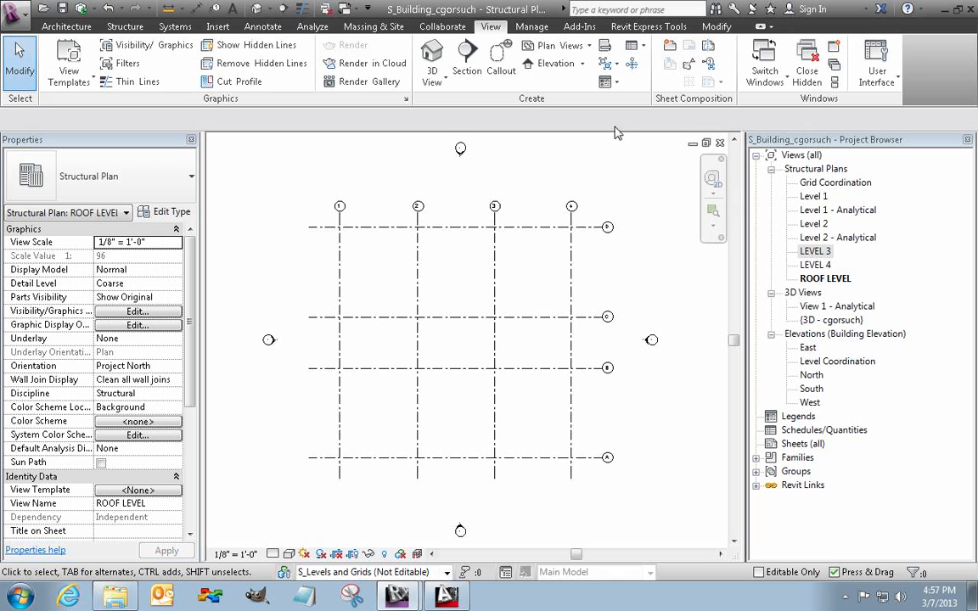
Create a duplicate set of structural plans for LEVEL 1 through ROOF LEVEL, allowing existing views to be duplicated
{"action": "left_click", "coordinate": [560, 44]}
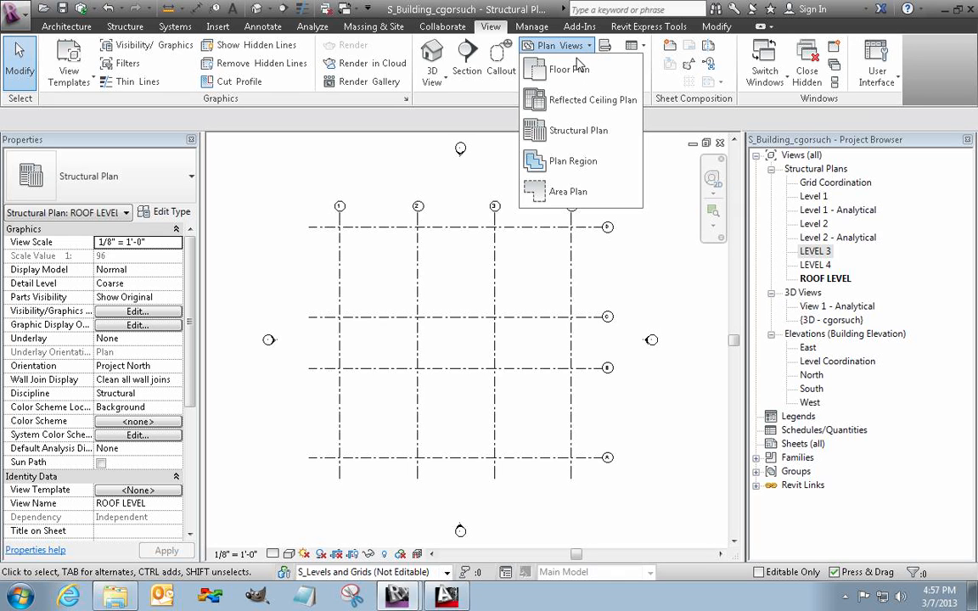
{"action": "left_click", "coordinate": [574, 134]}
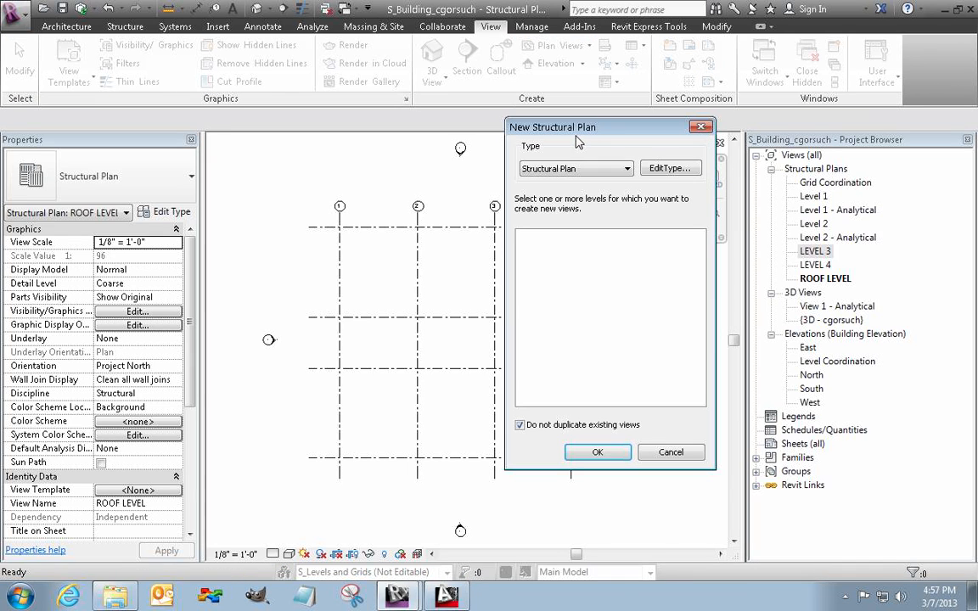
{"action": "left_click", "coordinate": [520, 425]}
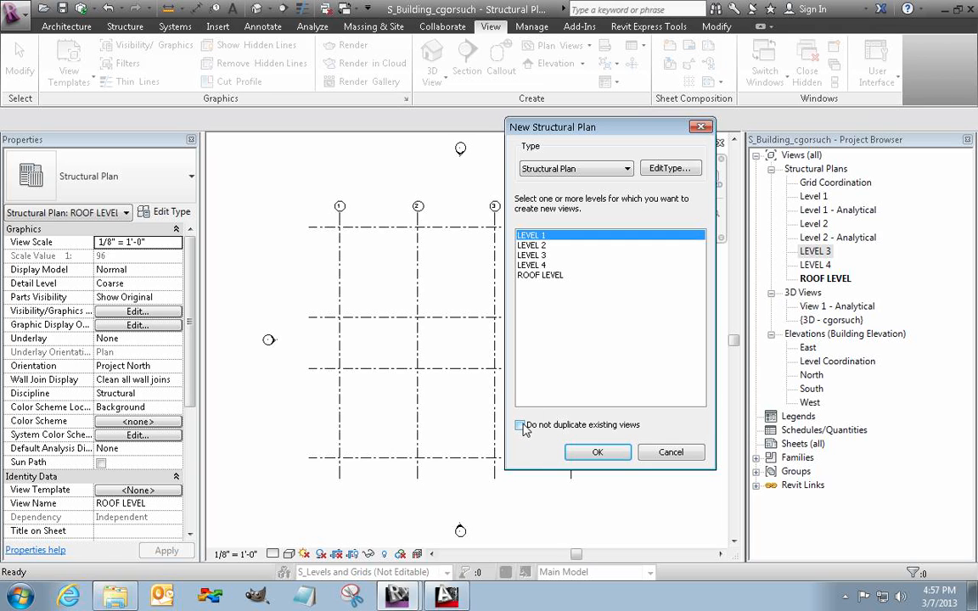
{"action": "left_click", "coordinate": [544, 275], "text": "shift"}
{"action": "left_click", "coordinate": [597, 452]}
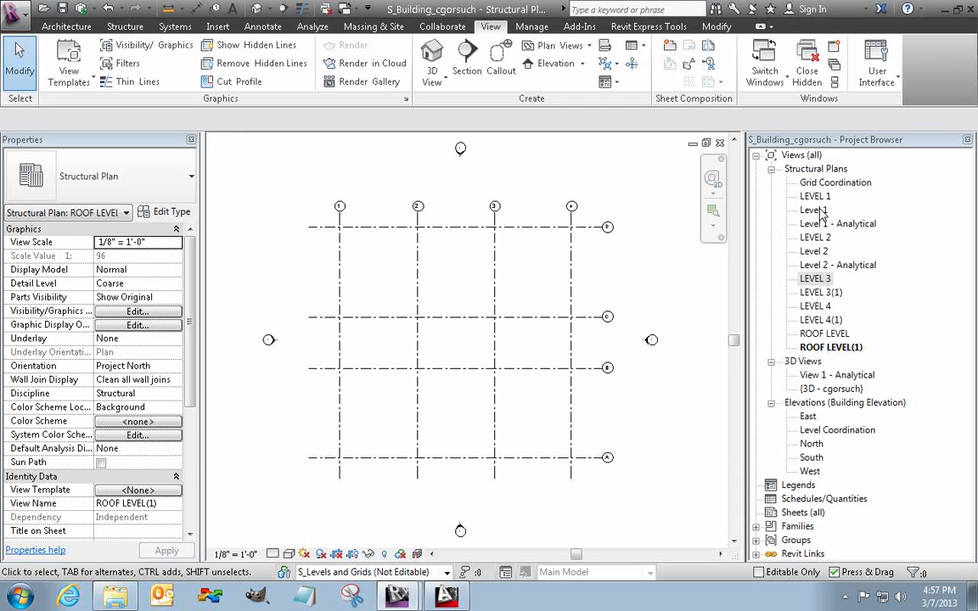
Compare the original Level 1 and Level 2 structural plans with the newly created LEVEL 1, LEVEL 2 and LEVEL 3(1) views
{"action": "left_click", "coordinate": [817, 210]}
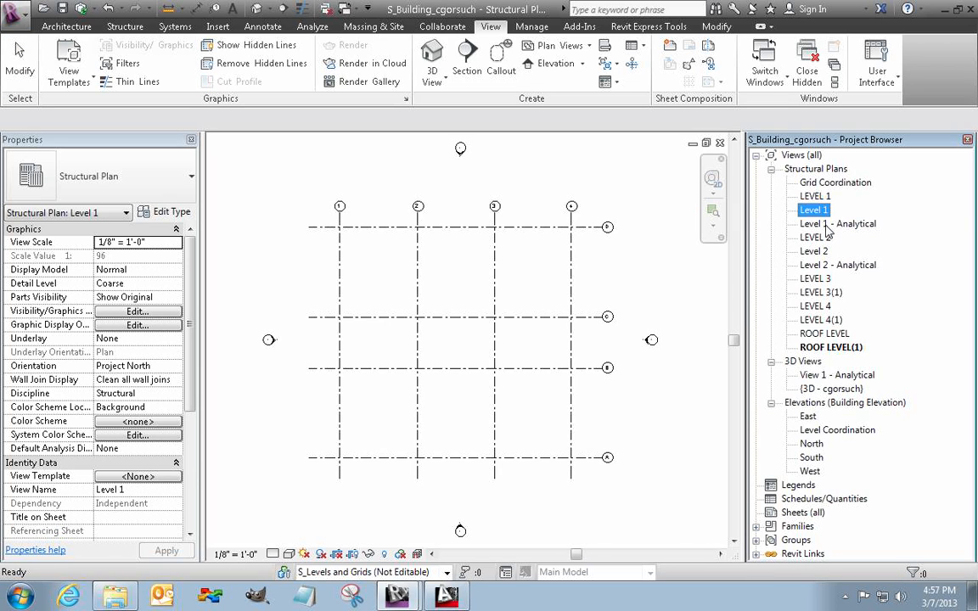
{"action": "left_click", "coordinate": [813, 196]}
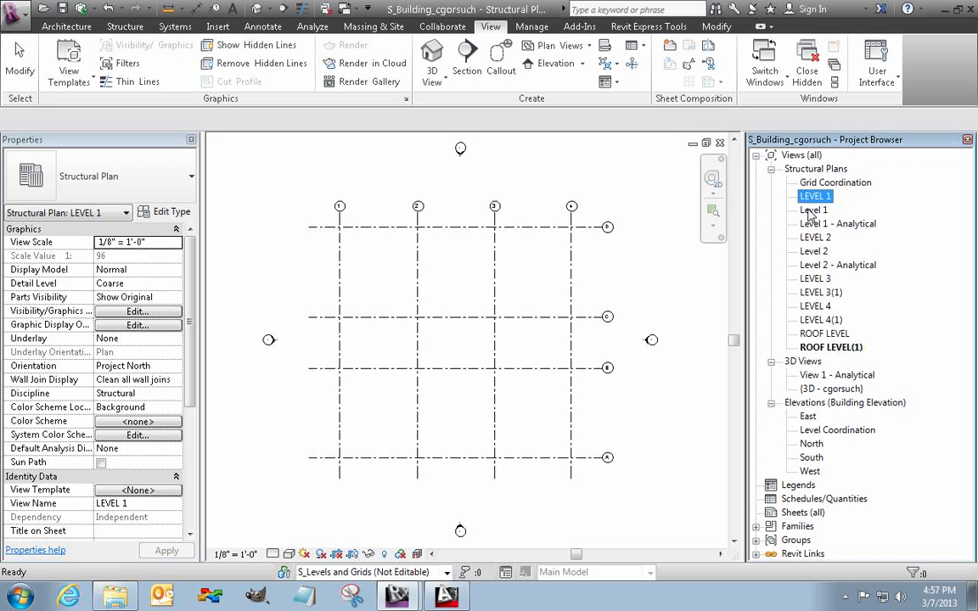
{"action": "left_click", "coordinate": [839, 292]}
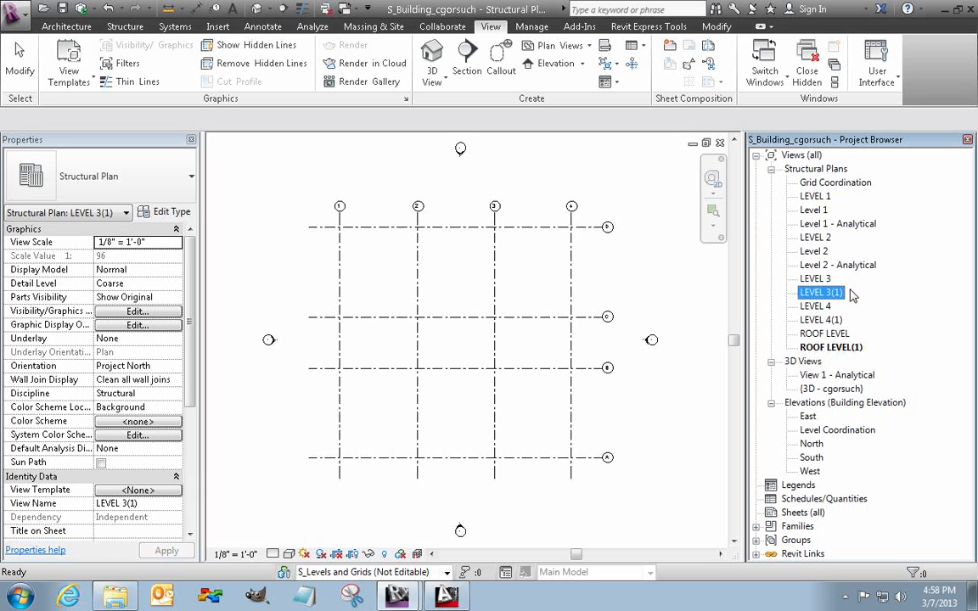
{"action": "left_click", "coordinate": [832, 253]}
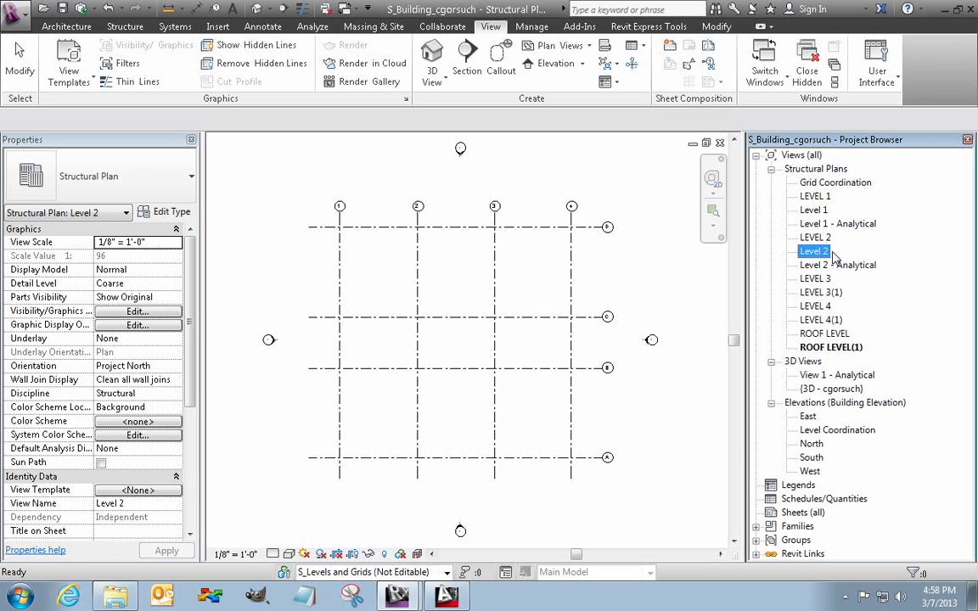
{"action": "left_click", "coordinate": [817, 238]}
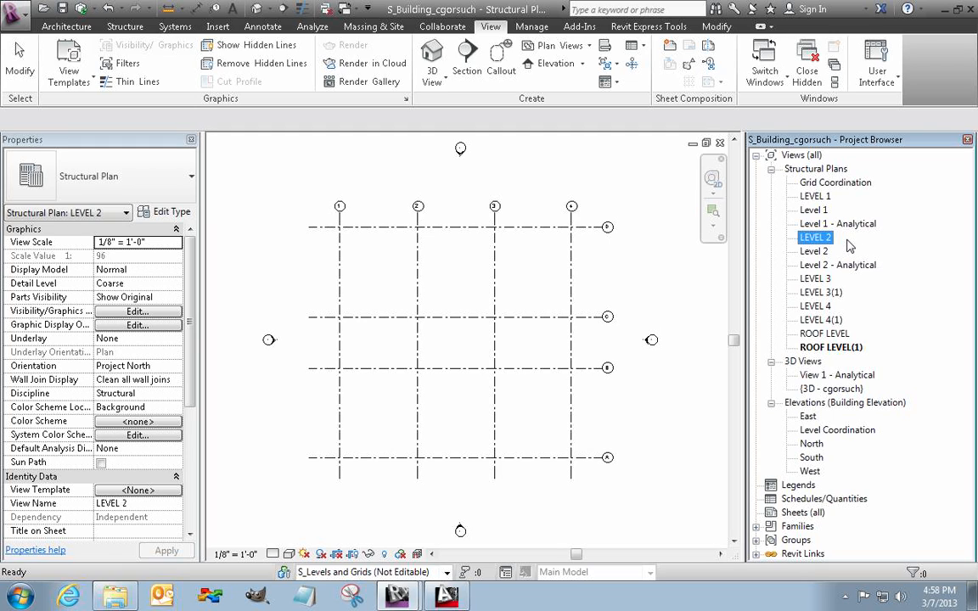
{"action": "left_click", "coordinate": [606, 186]}
Create one more set of structural plans for all five levels, LEVEL 1 to ROOF LEVEL, with duplication of existing views allowed
{"action": "left_click", "coordinate": [587, 49]}
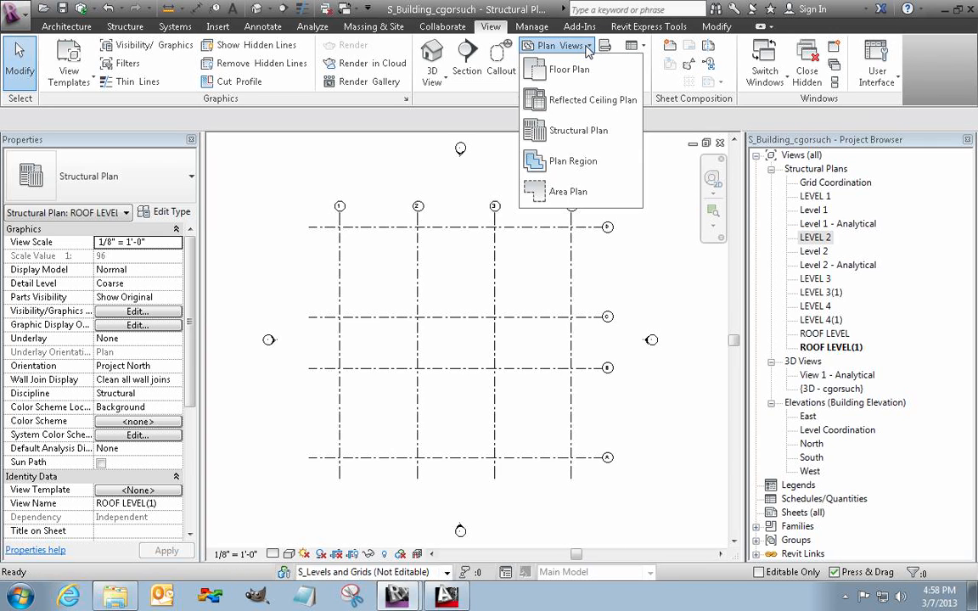
{"action": "left_click", "coordinate": [585, 131]}
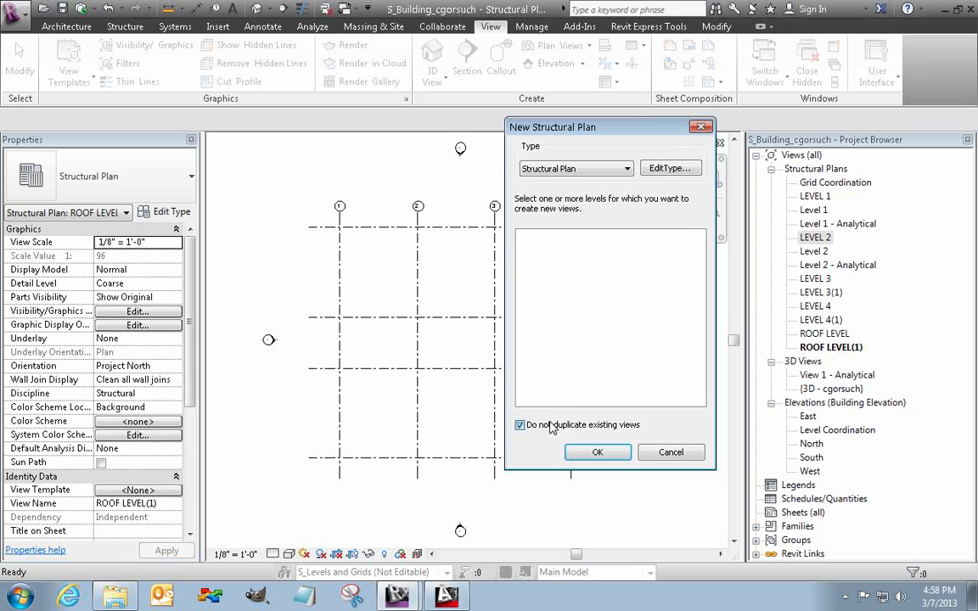
{"action": "left_click", "coordinate": [521, 425]}
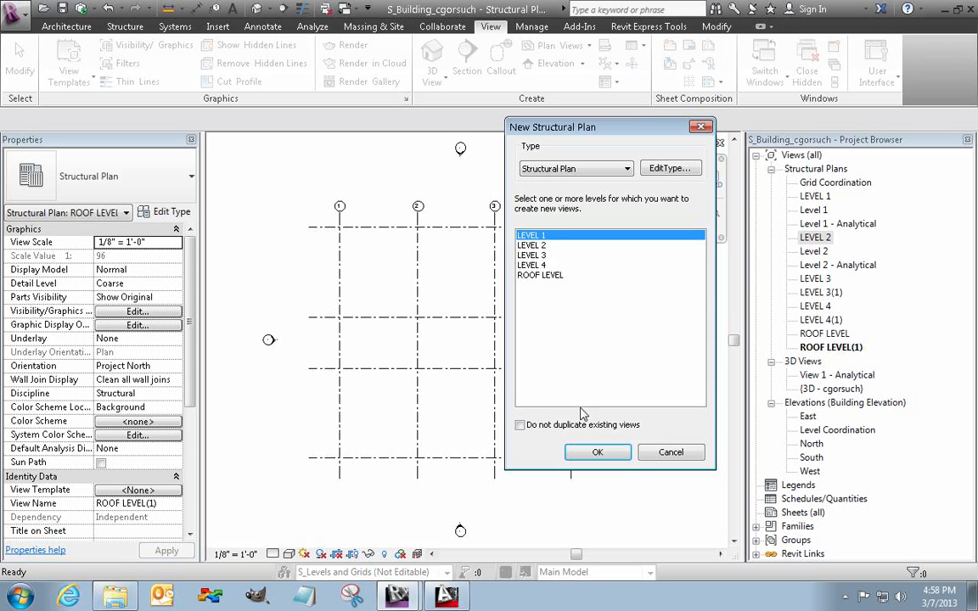
{"action": "left_click", "coordinate": [537, 276], "text": "shift"}
{"action": "left_click", "coordinate": [593, 452]}
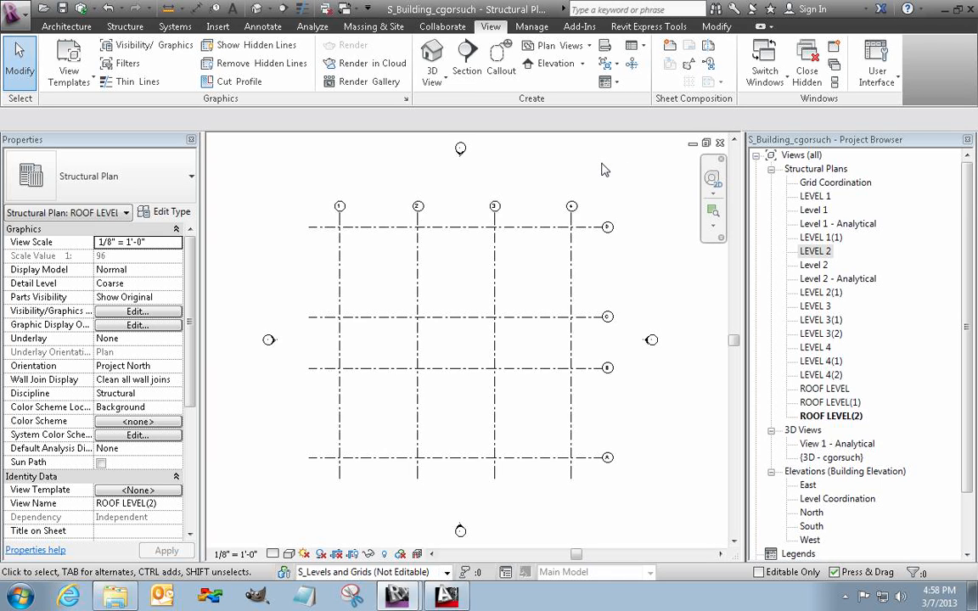
Start a new View List schedule and add the Associated Level and Type fields to it
{"action": "left_click", "coordinate": [645, 49]}
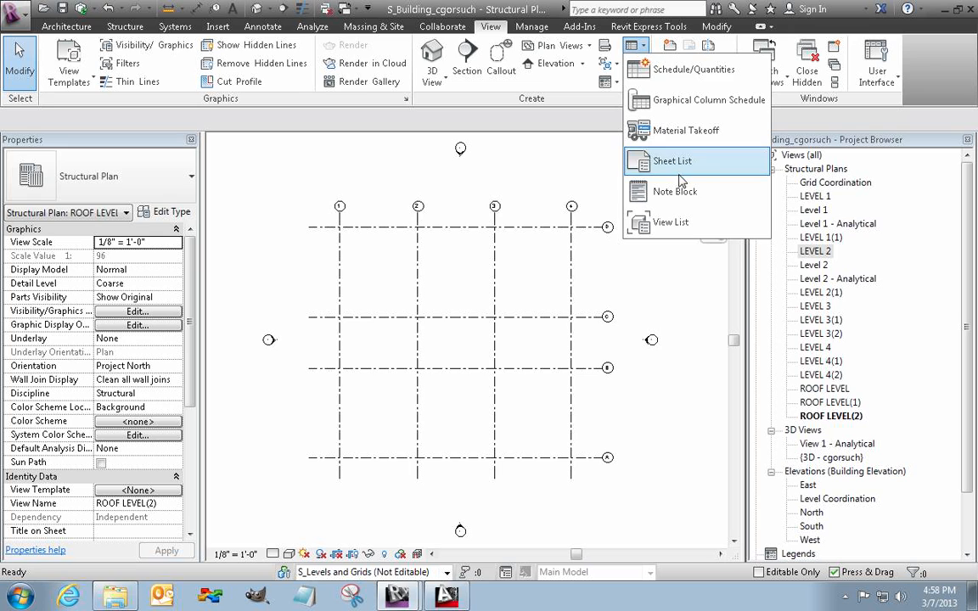
{"action": "left_click", "coordinate": [676, 225]}
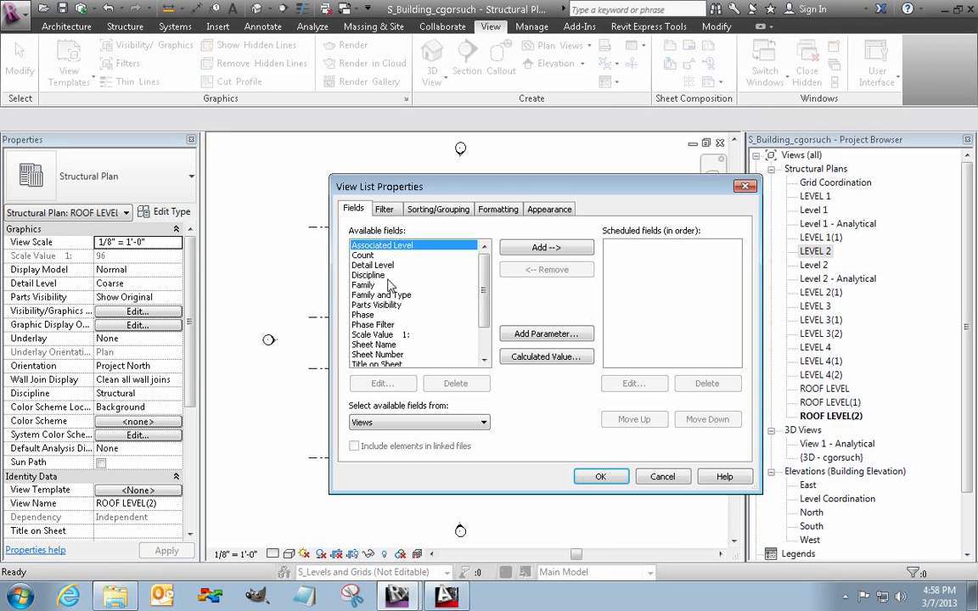
{"action": "left_click", "coordinate": [483, 334]}
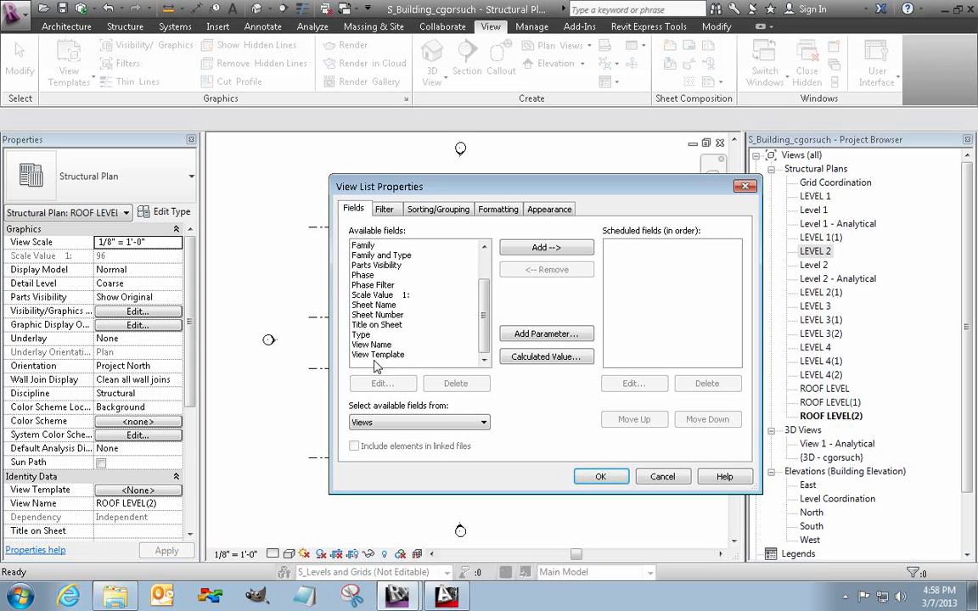
{"action": "left_click_drag", "start_coordinate": [483, 315], "coordinate": [484, 277]}
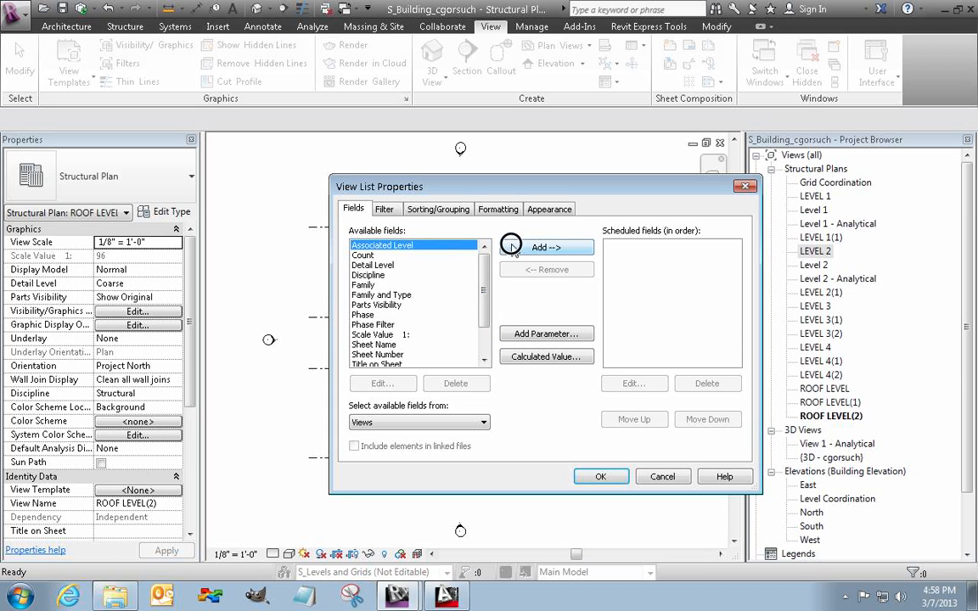
{"action": "left_click", "coordinate": [511, 247]}
{"action": "left_click_drag", "start_coordinate": [485, 297], "coordinate": [485, 318]}
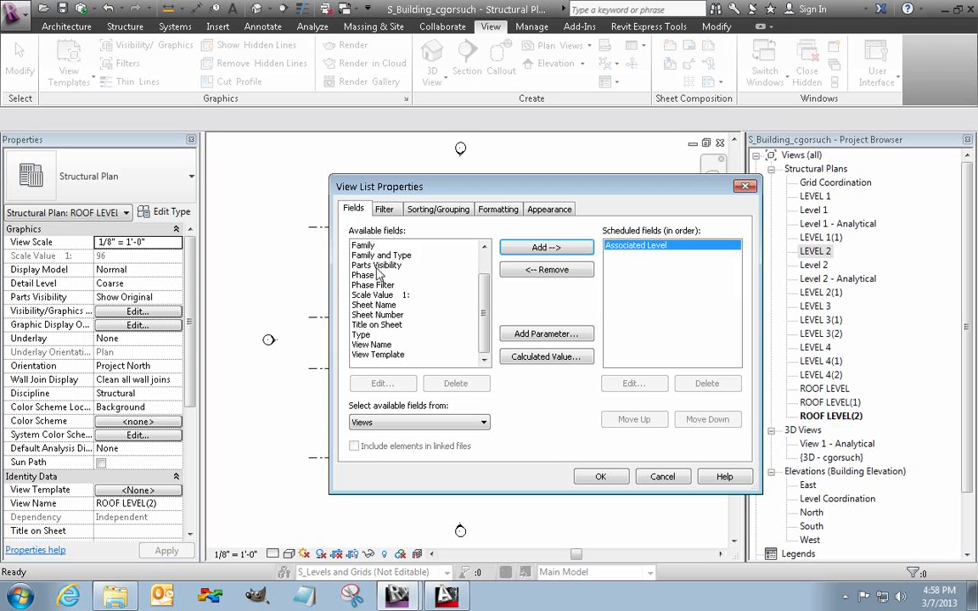
{"action": "left_click", "coordinate": [371, 336]}
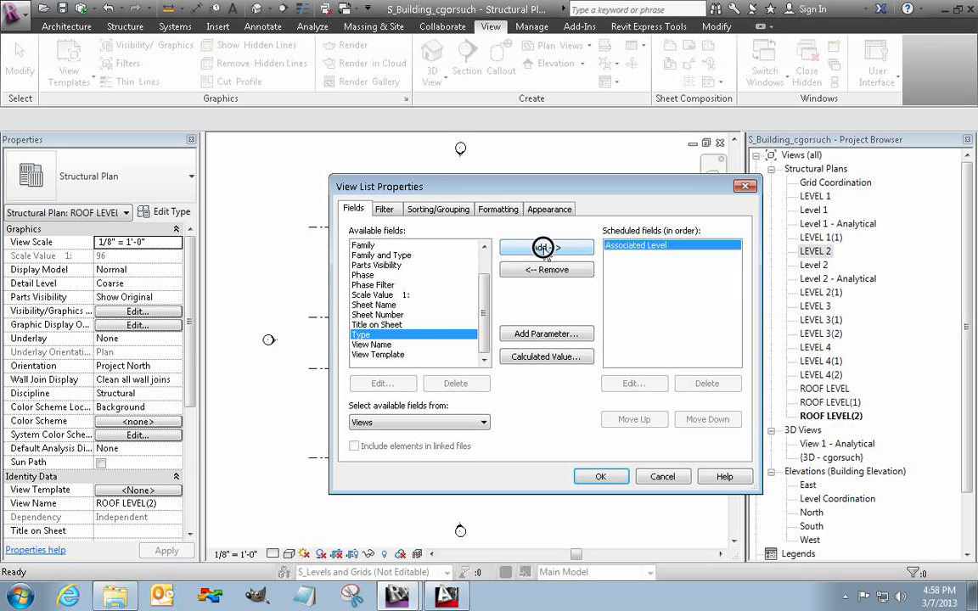
{"action": "left_click", "coordinate": [543, 247]}
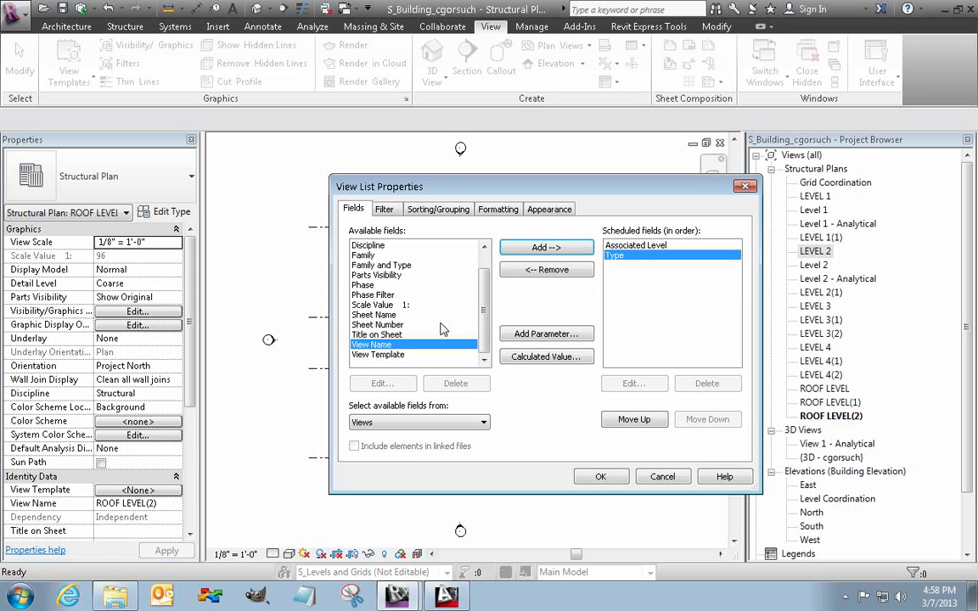
Add the View Name, Title on Sheet, Phase and Phase Filter fields to the view list, in that order
{"action": "left_click", "coordinate": [546, 247]}
{"action": "left_click", "coordinate": [396, 346]}
{"action": "left_click", "coordinate": [509, 247]}
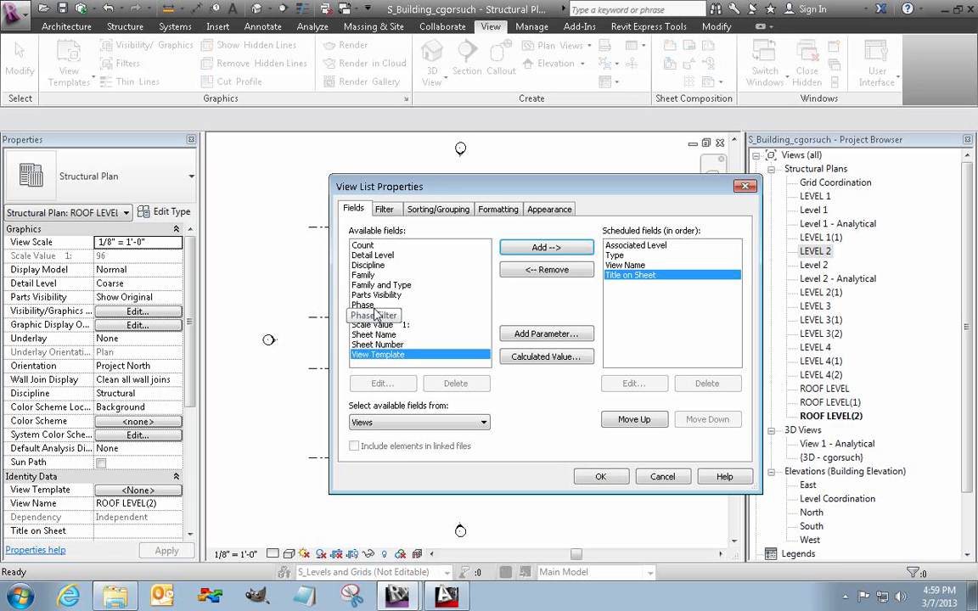
{"action": "left_click", "coordinate": [365, 305]}
{"action": "left_click", "coordinate": [577, 248]}
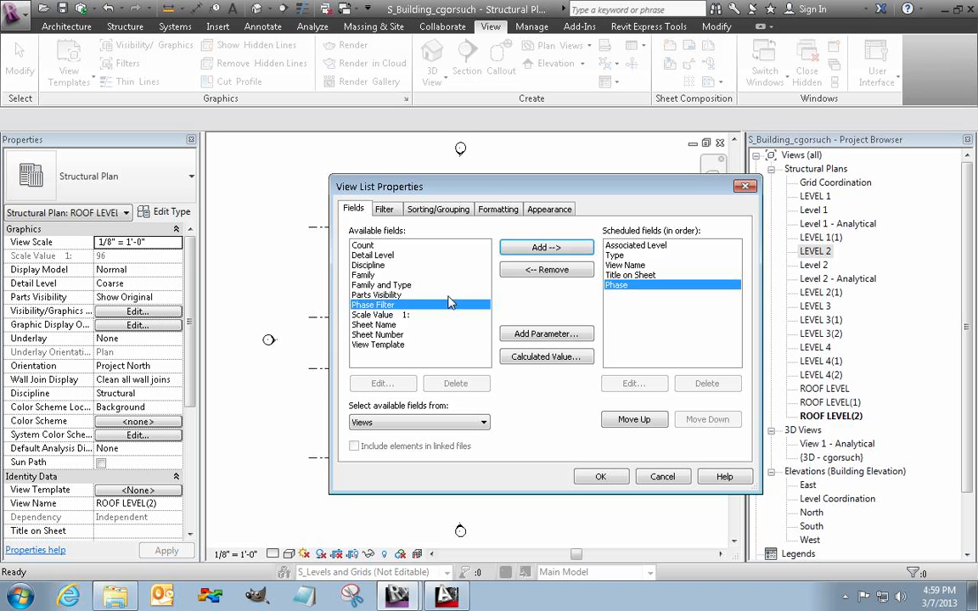
{"action": "left_click", "coordinate": [544, 247]}
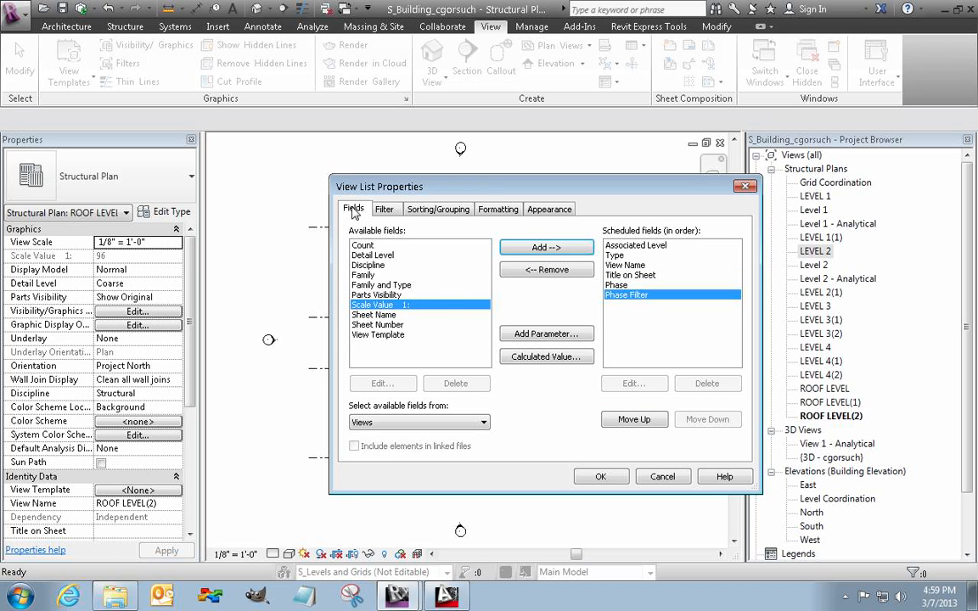
Filter the view list to views whose Type equals Structural Plan
{"action": "left_click", "coordinate": [387, 210]}
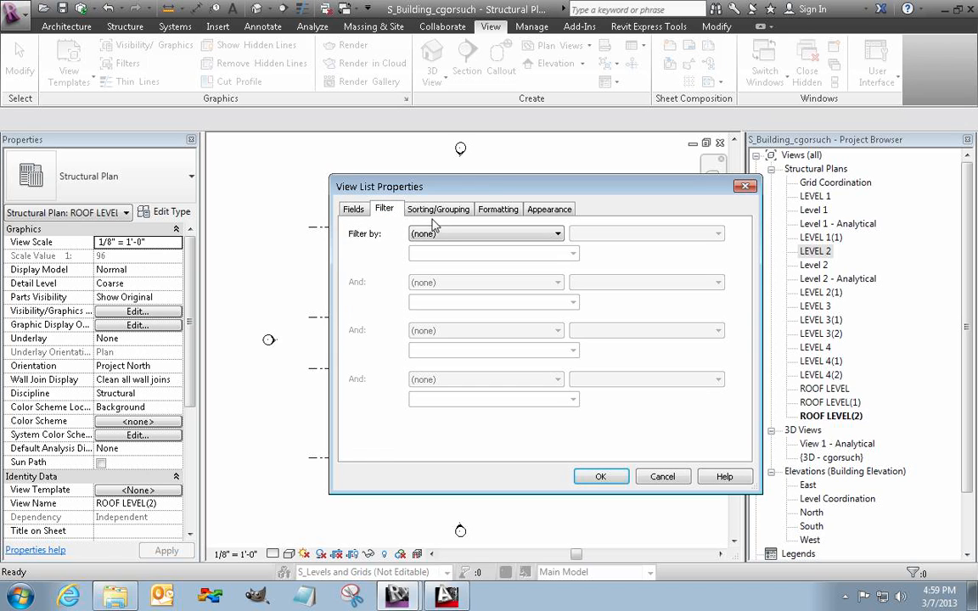
{"action": "left_click", "coordinate": [454, 236]}
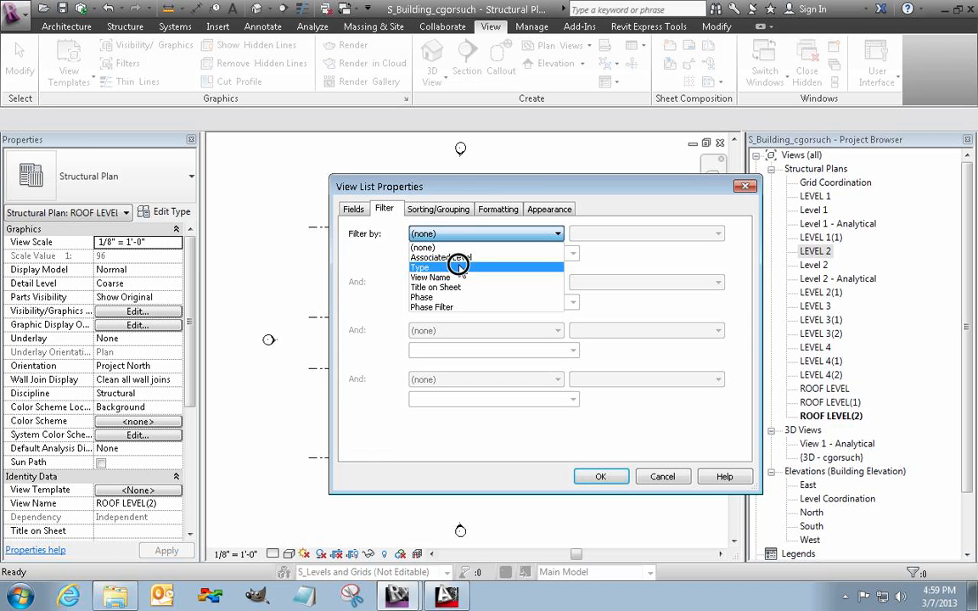
{"action": "left_click", "coordinate": [458, 266]}
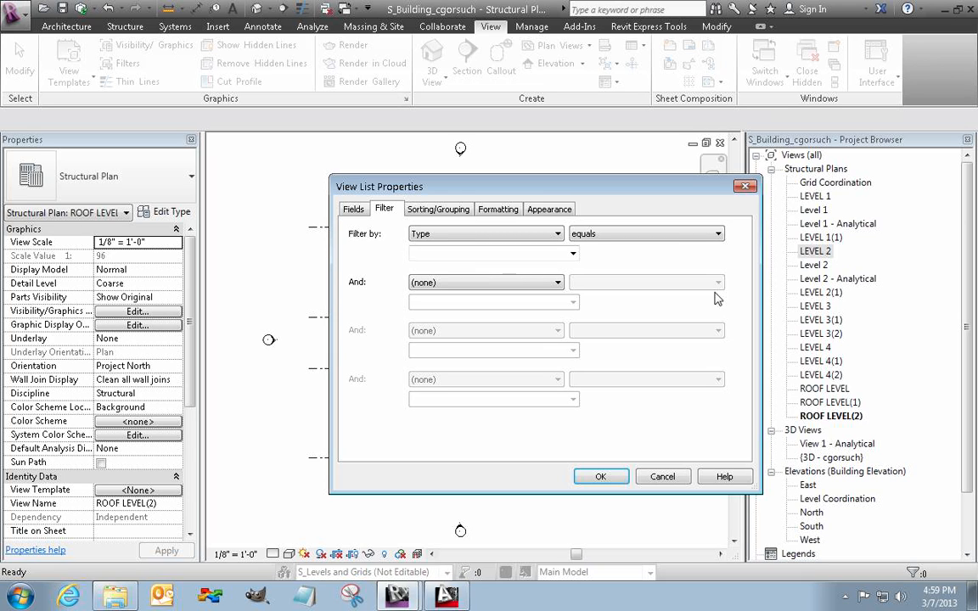
{"action": "left_click", "coordinate": [573, 254]}
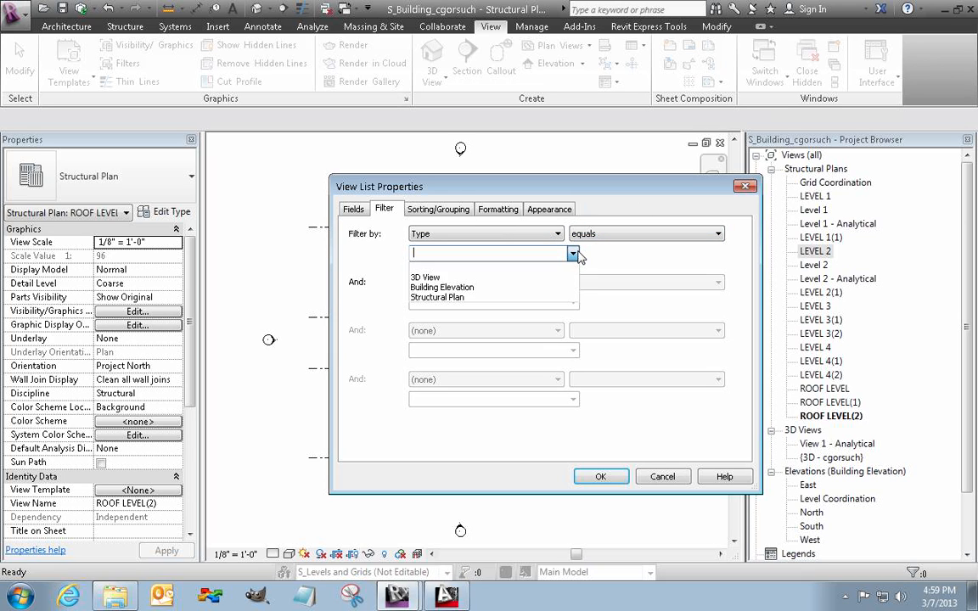
{"action": "left_click", "coordinate": [473, 298]}
Sort the view list by Associated Level with a blank line between groups, then by View Name, and create the schedule
{"action": "left_click", "coordinate": [430, 209]}
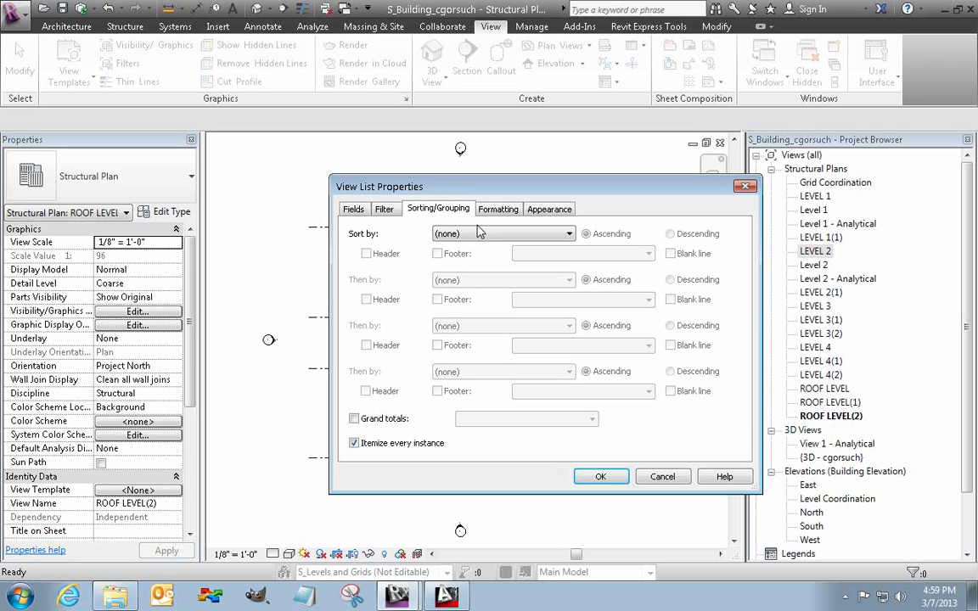
{"action": "left_click", "coordinate": [480, 233]}
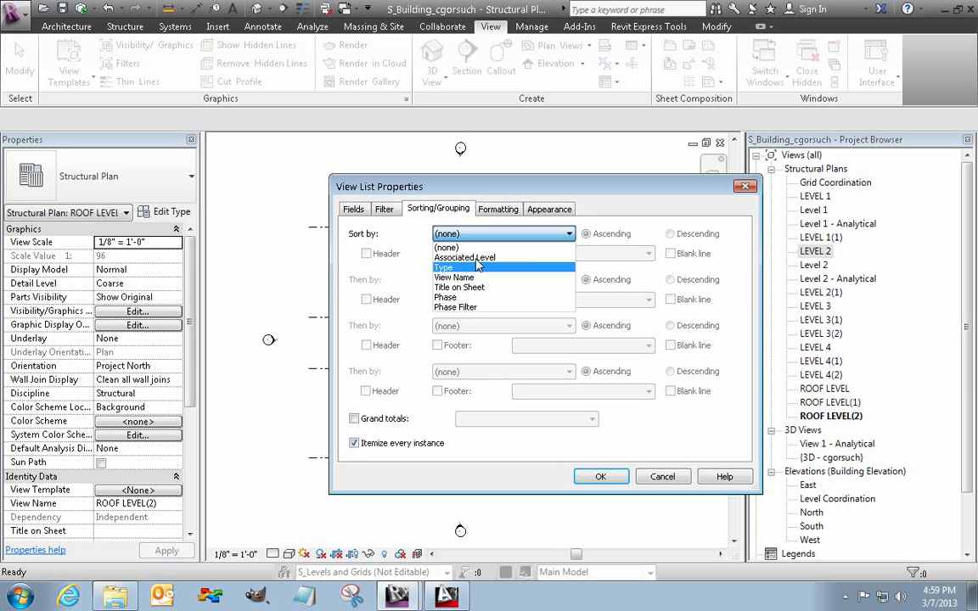
{"action": "left_click", "coordinate": [474, 258]}
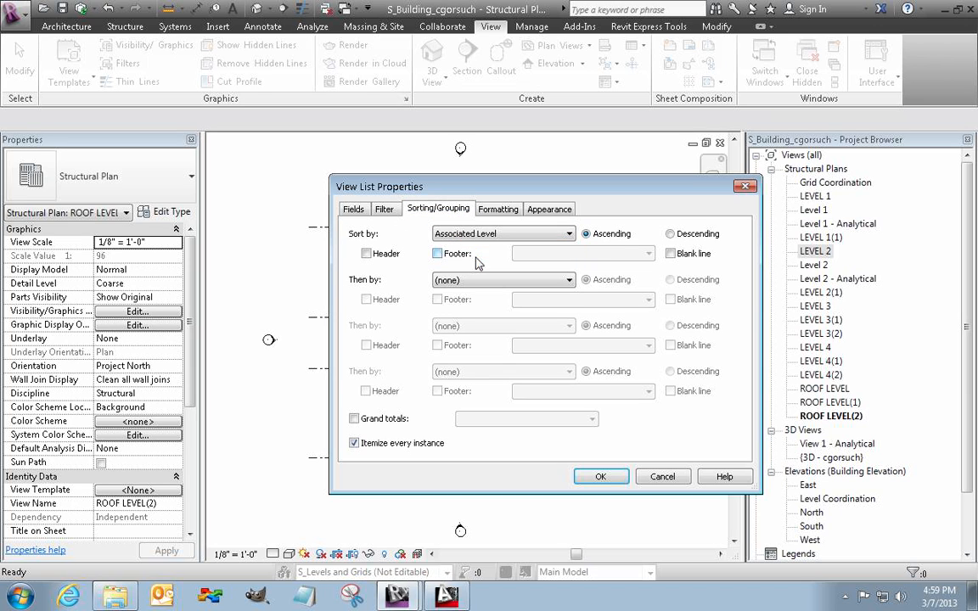
{"action": "left_click", "coordinate": [519, 283]}
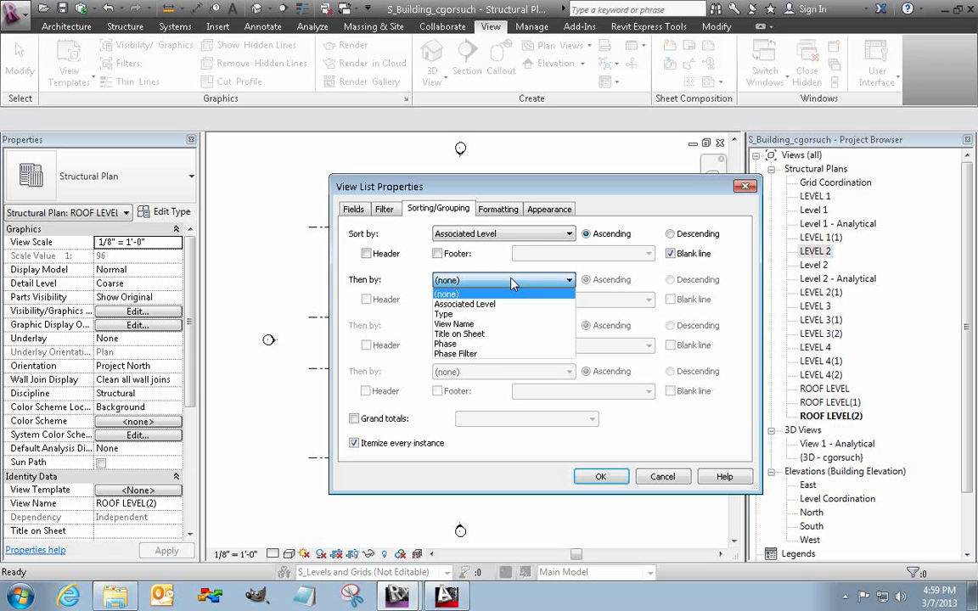
{"action": "left_click", "coordinate": [490, 326]}
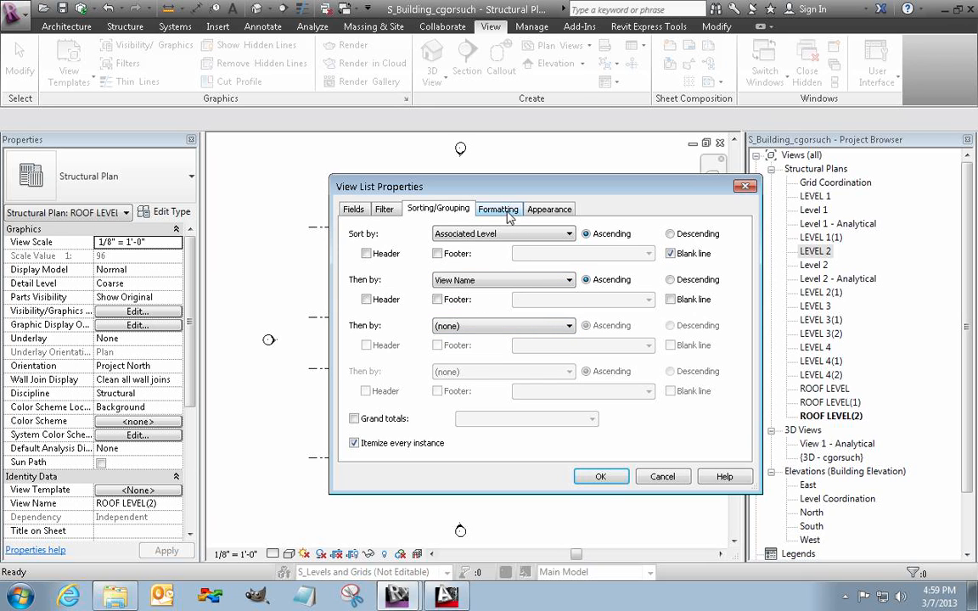
{"action": "left_click", "coordinate": [596, 478]}
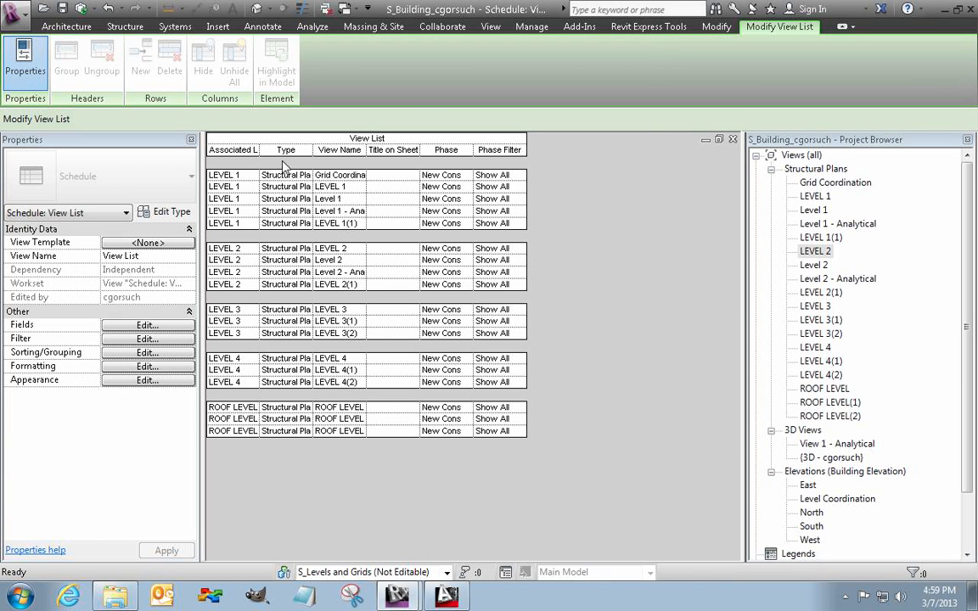
Widen the view list's columns, including Type, View Name, Title on Sheet, Phase and Phase Filter, so their contents fit
{"action": "left_click_drag", "start_coordinate": [259, 151], "coordinate": [348, 151]}
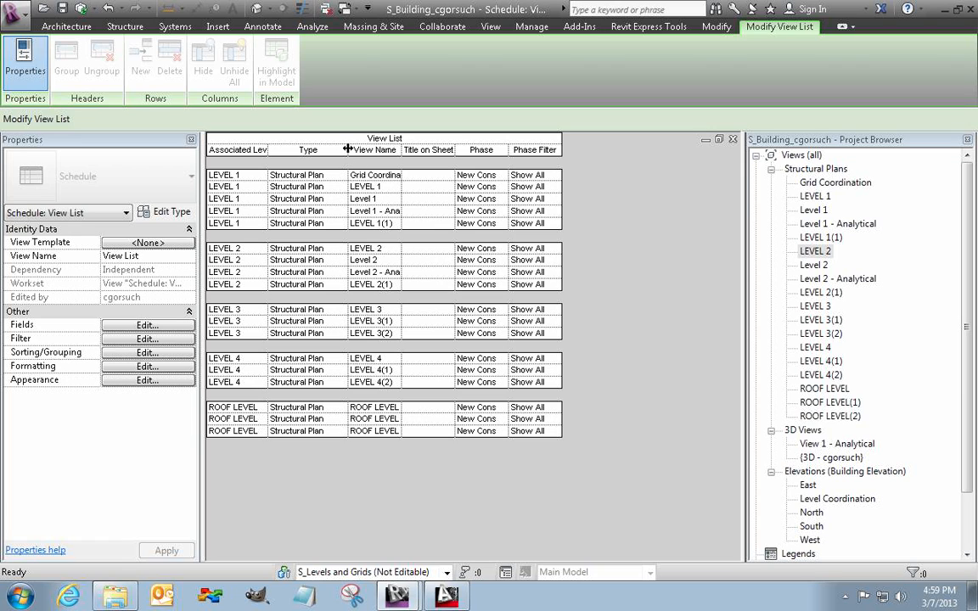
{"action": "left_click_drag", "start_coordinate": [343, 150], "coordinate": [446, 149]}
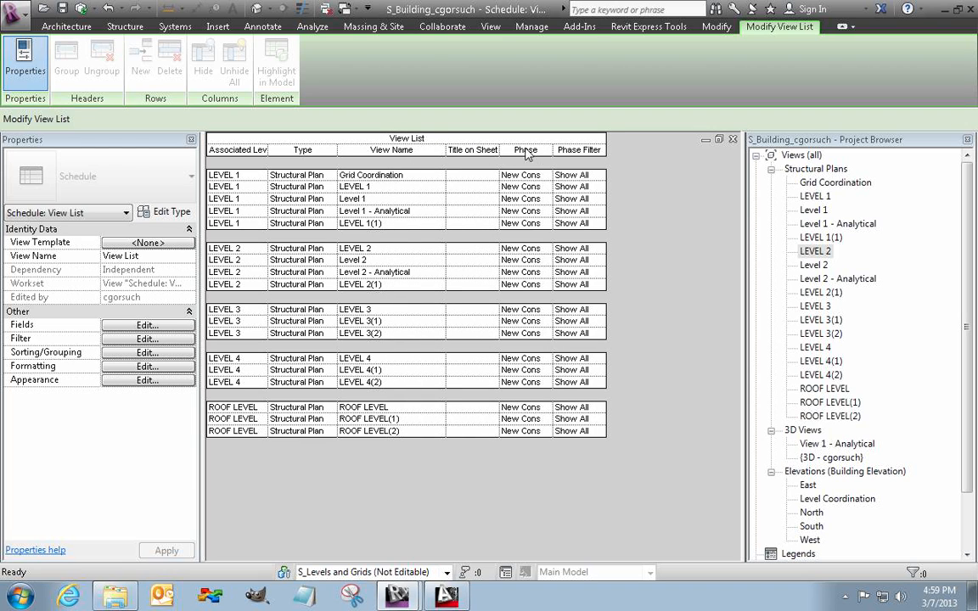
{"action": "left_click_drag", "start_coordinate": [605, 150], "coordinate": [653, 203]}
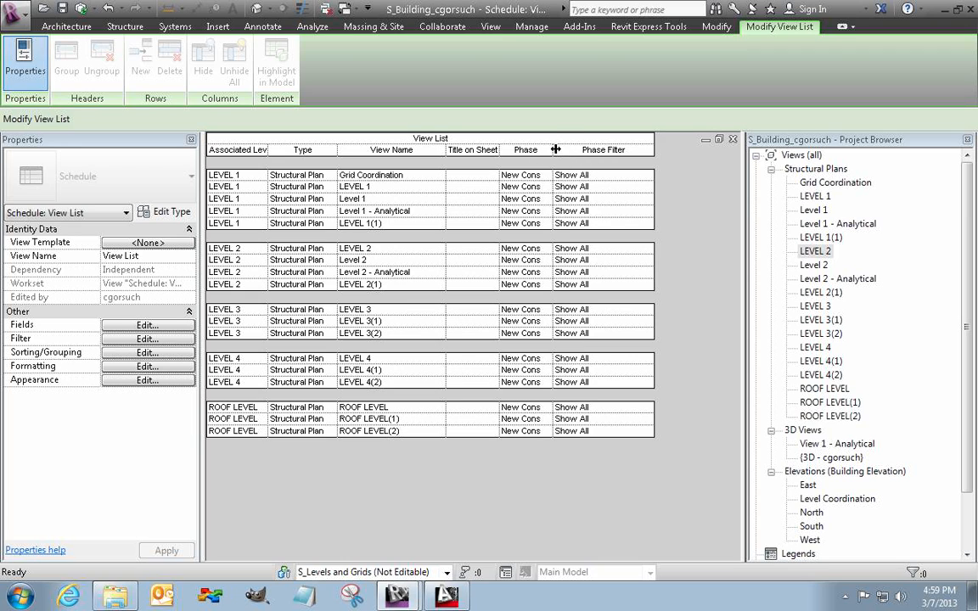
{"action": "left_click_drag", "start_coordinate": [556, 150], "coordinate": [580, 149]}
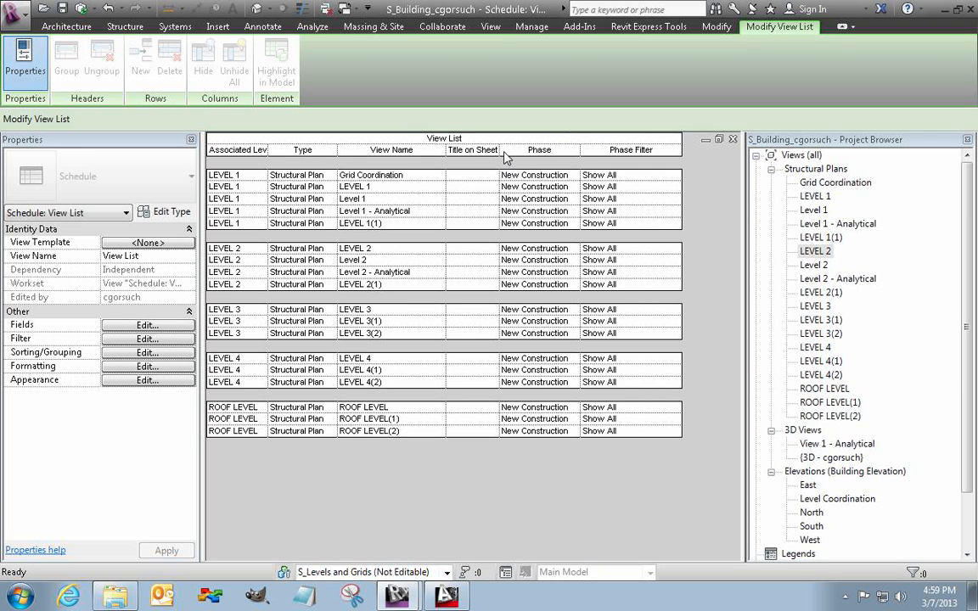
{"action": "left_click_drag", "start_coordinate": [500, 150], "coordinate": [567, 150]}
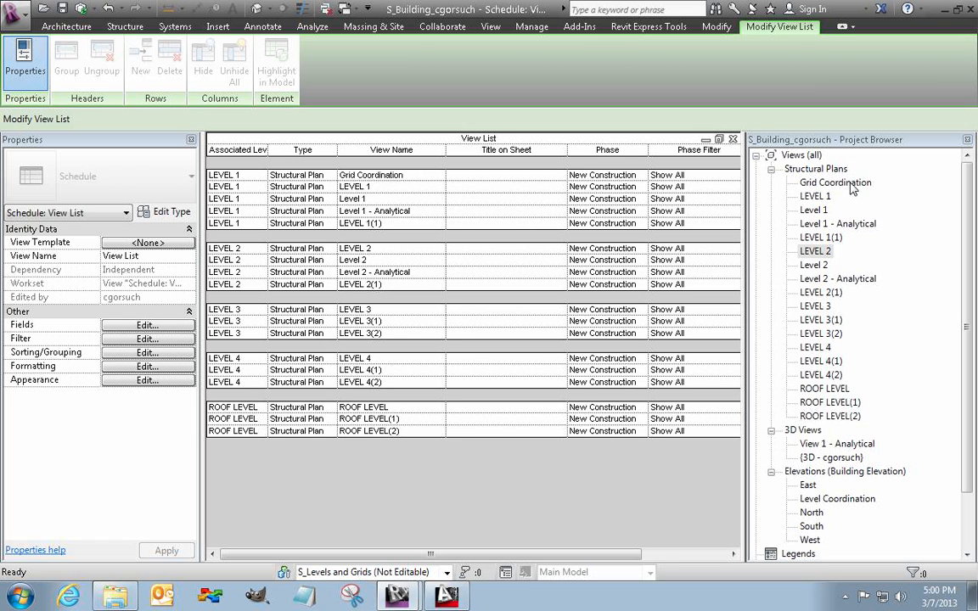
Examine the Grid Coordination plan's available view types and its properties, and return to the view list
{"action": "left_click", "coordinate": [813, 183]}
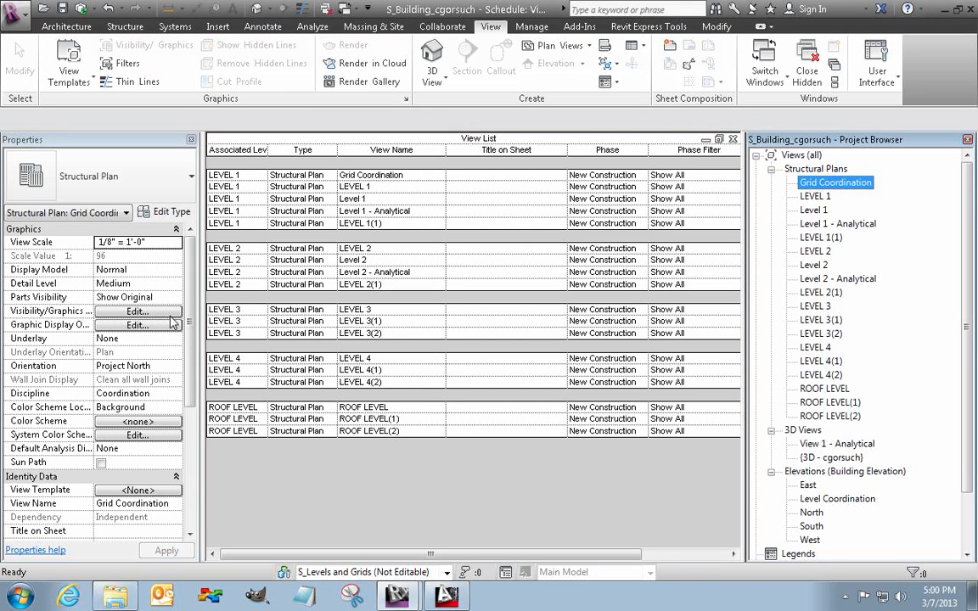
{"action": "left_click", "coordinate": [176, 170]}
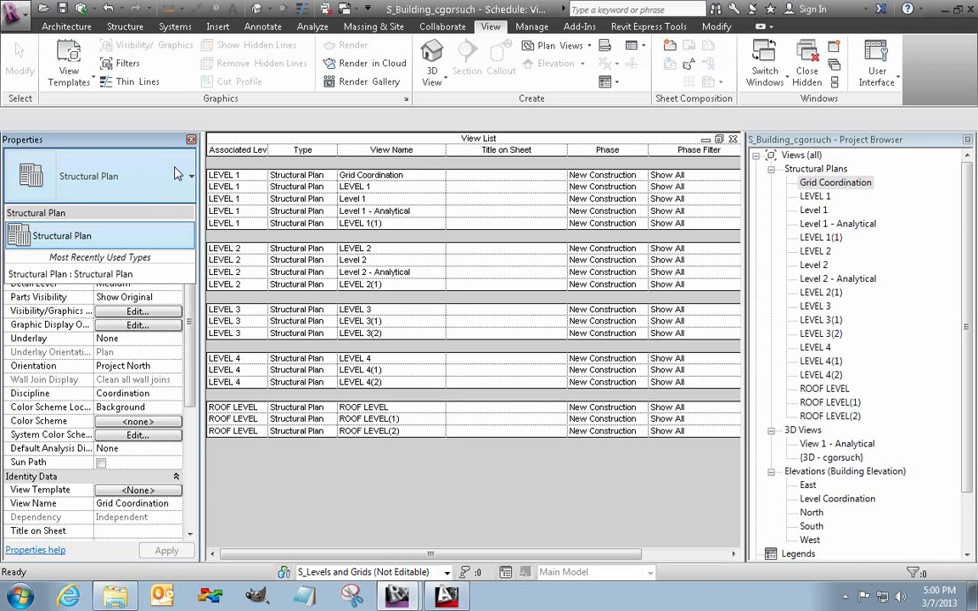
{"action": "left_click", "coordinate": [174, 167]}
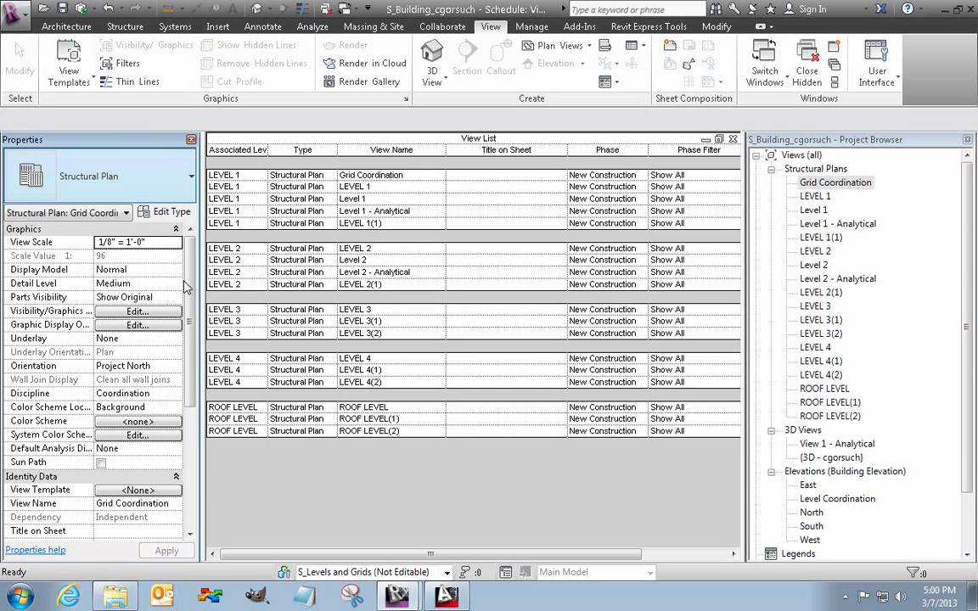
{"action": "left_click_drag", "start_coordinate": [188, 296], "coordinate": [182, 191]}
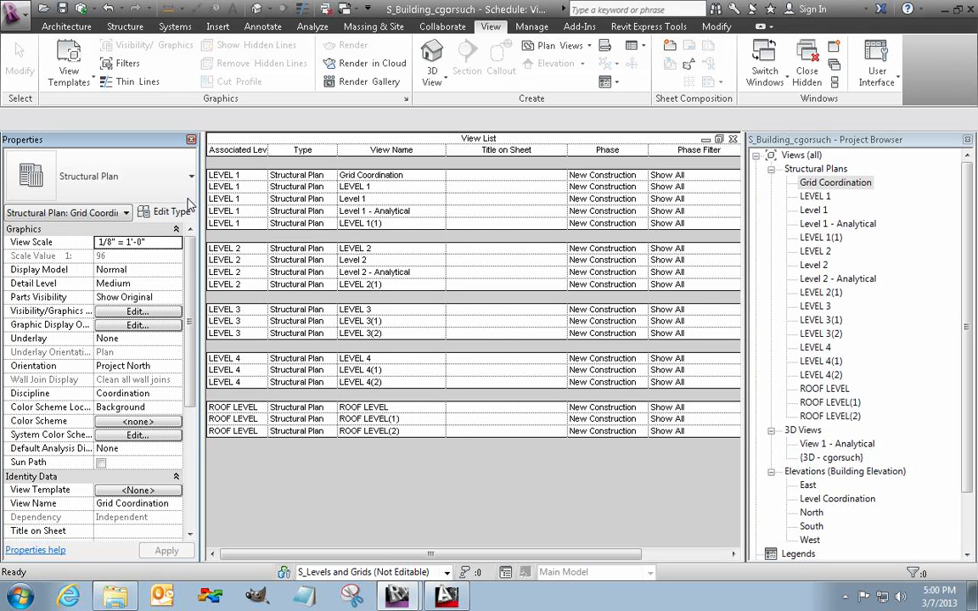
{"action": "left_click", "coordinate": [327, 529]}
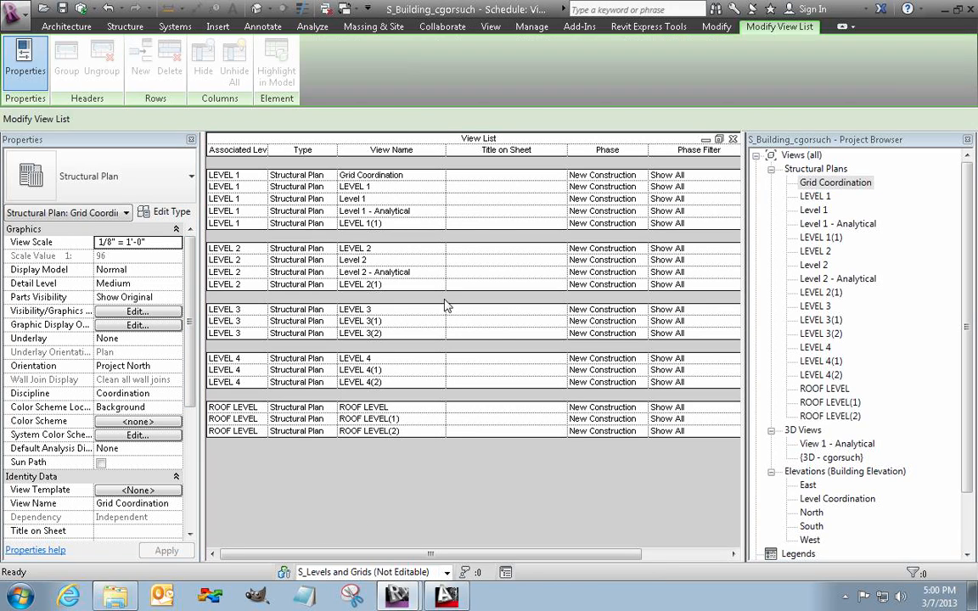
Rename the LEVEL 1 view in the view list to NEW - LEVEL 1, without renaming the corresponding level and views
{"action": "left_click", "coordinate": [404, 185]}
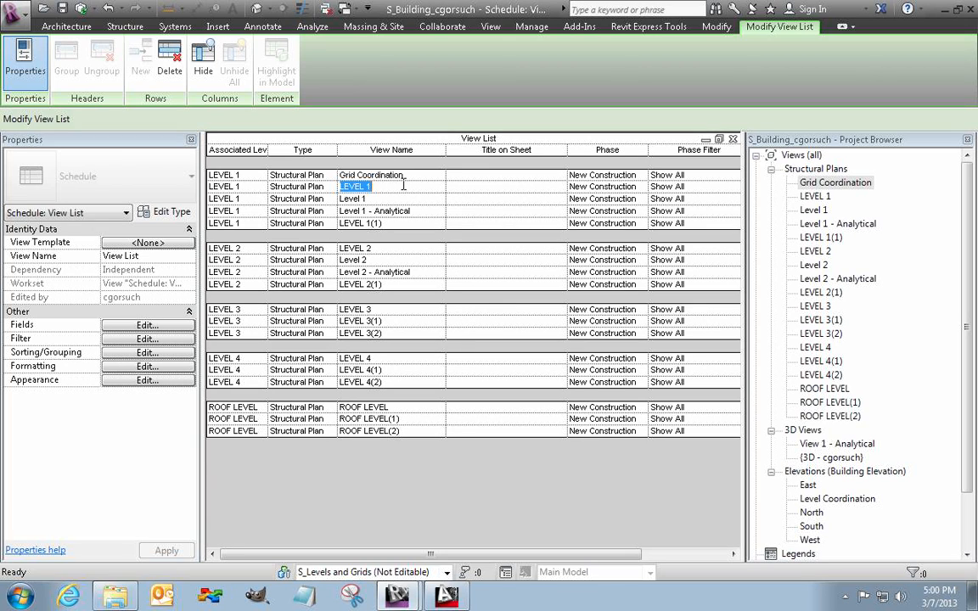
{"action": "type", "text": "new "}
{"action": "type", "text": "LEVE"}
{"action": "type", "text": "LEVEL "}
{"action": "type", "text": "1"}
{"action": "key", "text": "Return"}
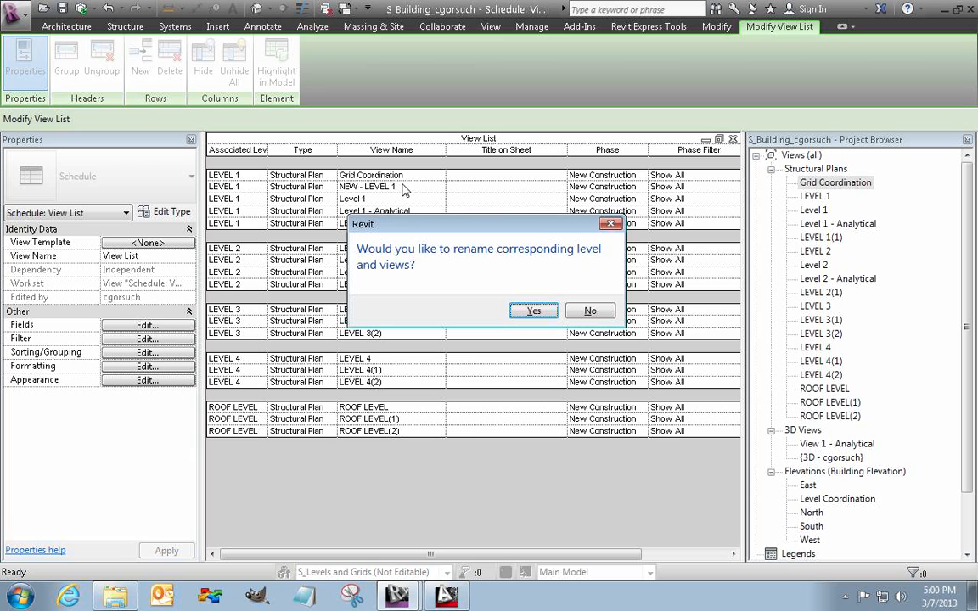
{"action": "left_click", "coordinate": [592, 311]}
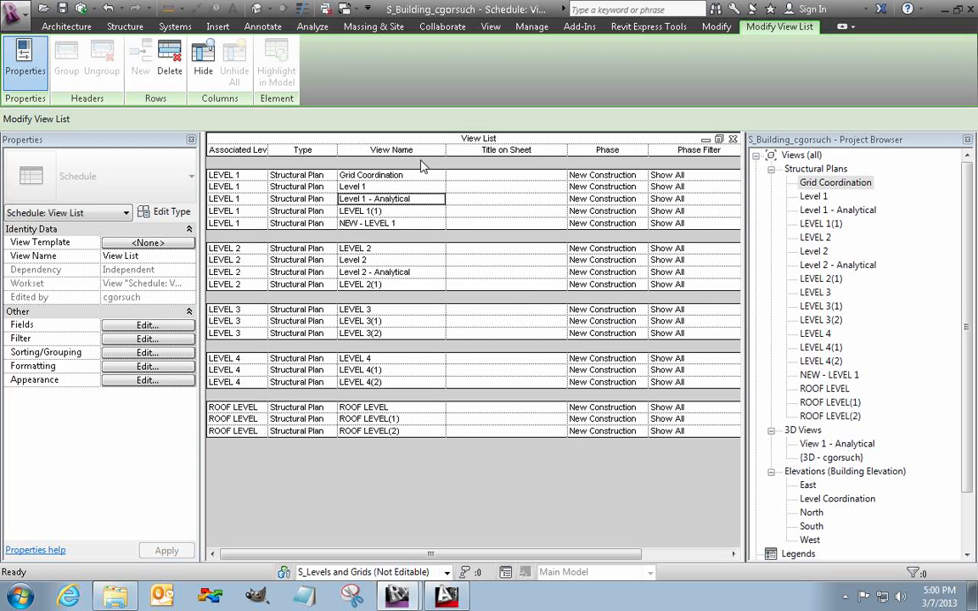
Rename the original Level 1 structural plan in the view list to EXIS - LEVEL 1
{"action": "left_click", "coordinate": [398, 187]}
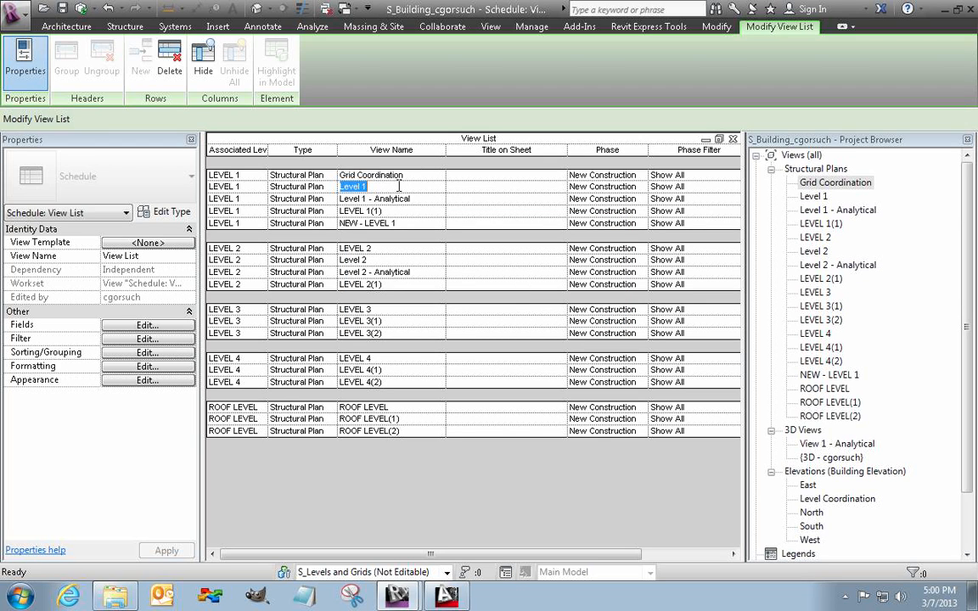
{"action": "type", "text": "L"}
{"action": "type", "text": "XIS - LEVEL 1"}
{"action": "left_click", "coordinate": [421, 198]}
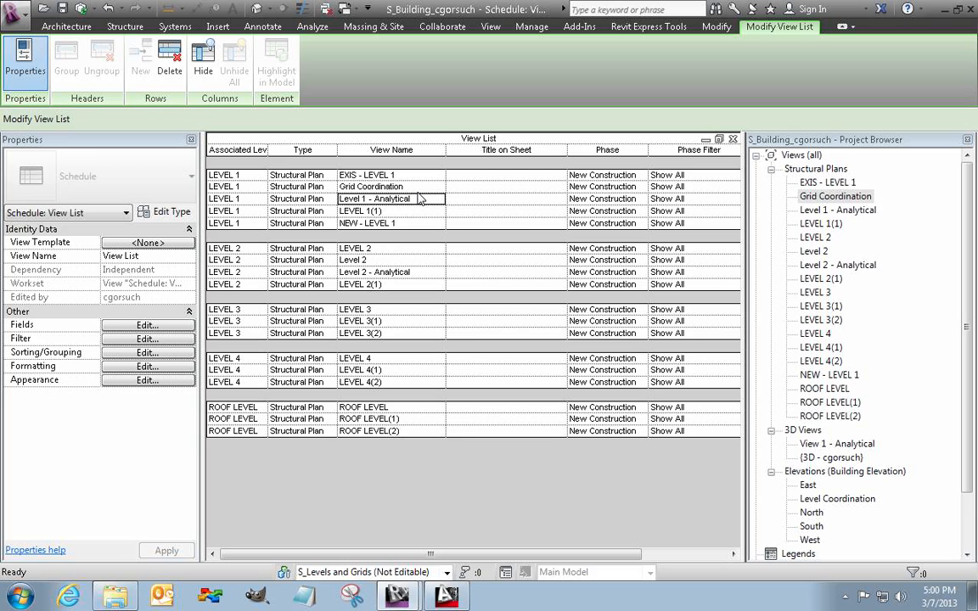
Rename the LEVEL 1(1) view in the view list to DEMO - LEVEL 1
{"action": "left_click", "coordinate": [415, 210]}
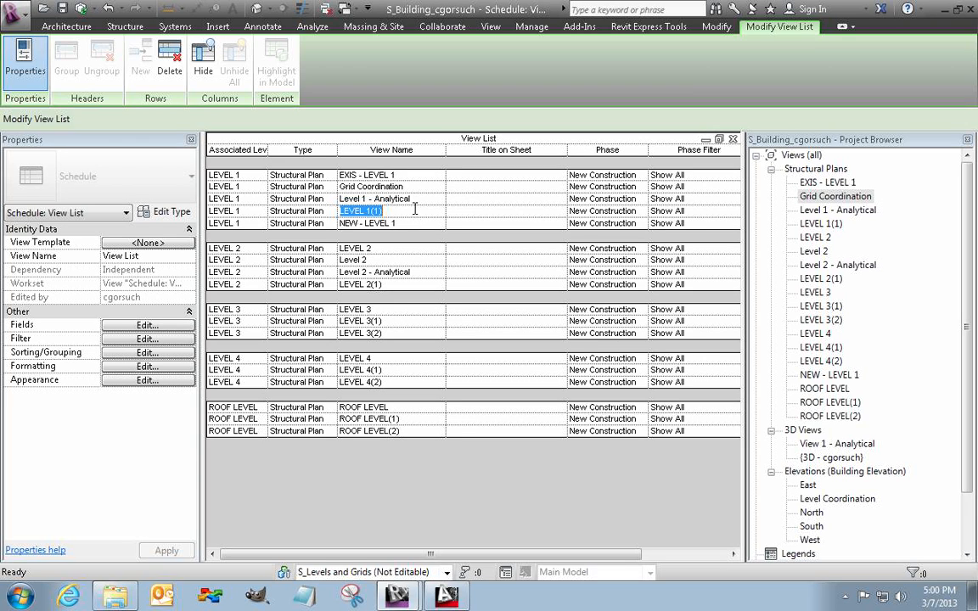
{"action": "type", "text": "DEMO -"}
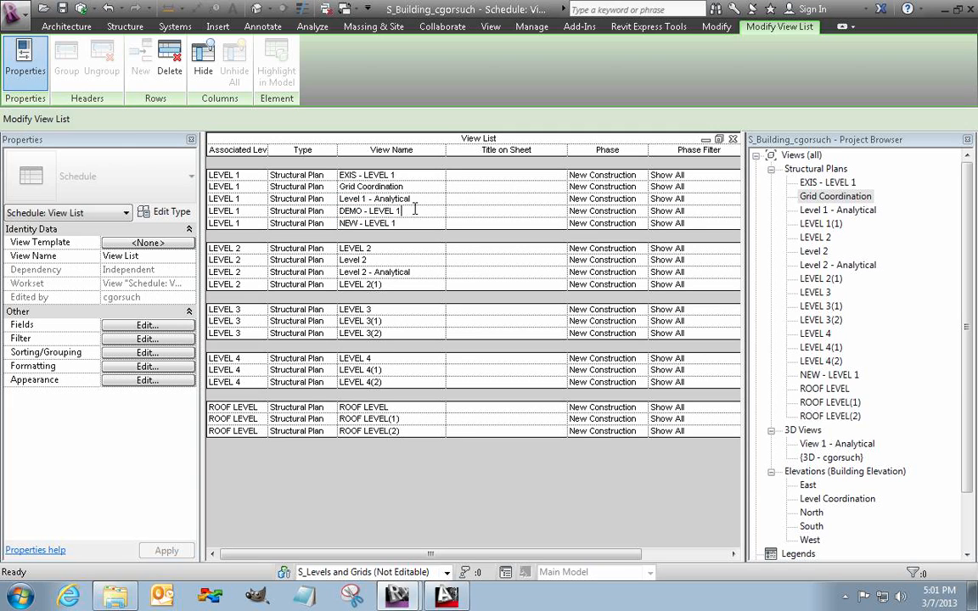
{"action": "key", "text": "Return"}
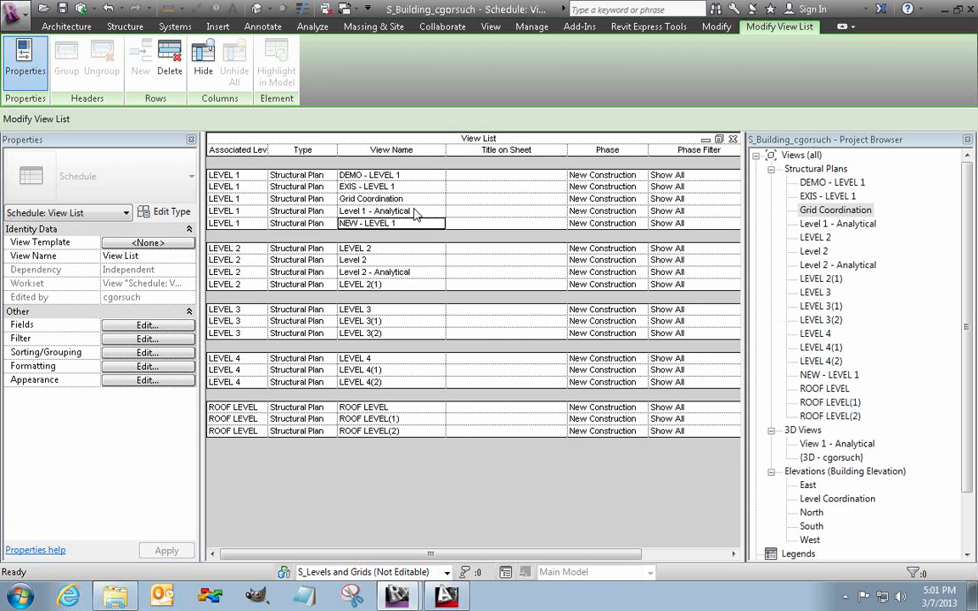
Rename the LEVEL 2 view in the view list to NEW - LEVEL 2, without renaming the corresponding level and views
{"action": "left_click", "coordinate": [392, 248]}
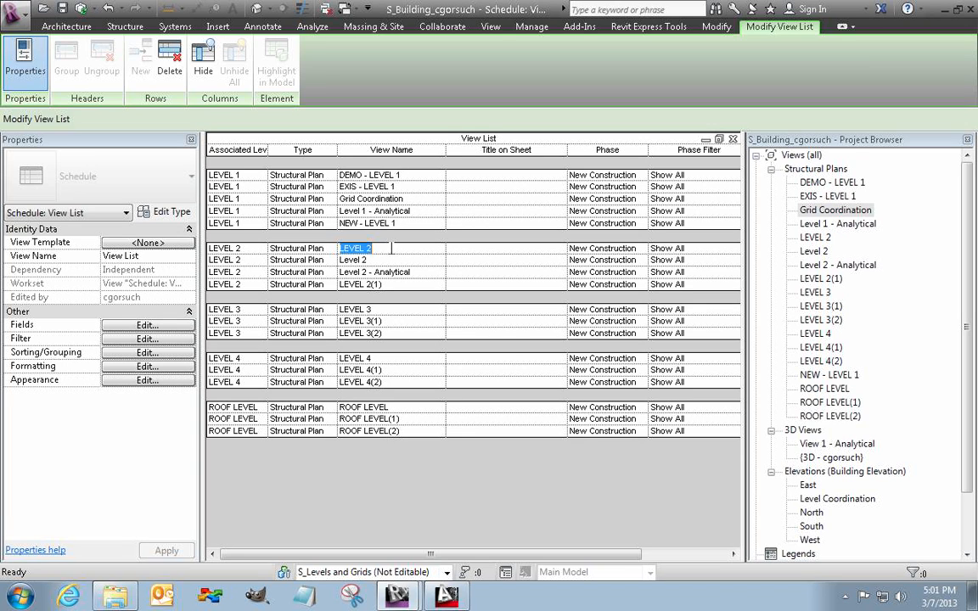
{"action": "left_click", "coordinate": [392, 248]}
{"action": "type", "text": "NEW -"}
{"action": "key", "text": "Return"}
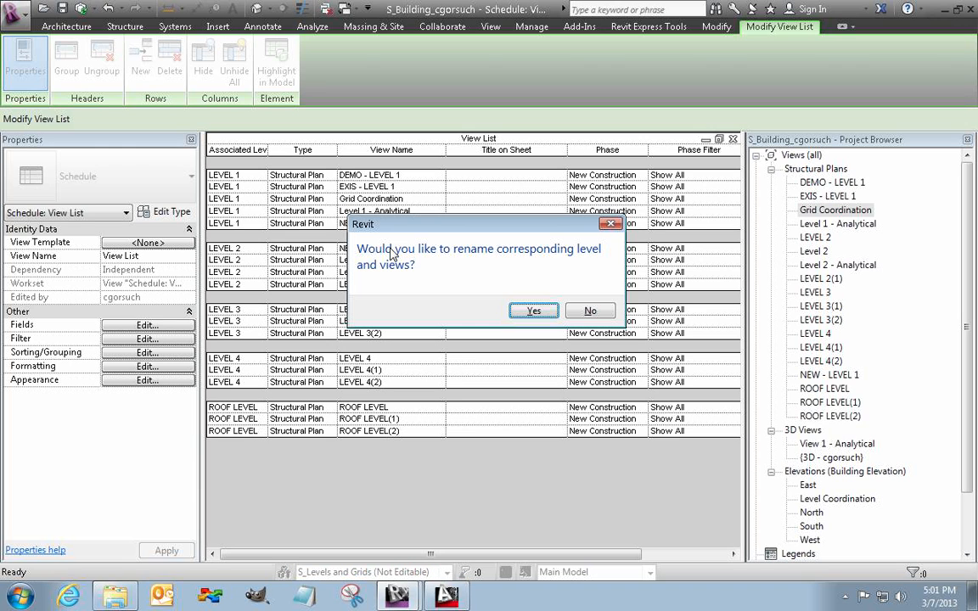
{"action": "left_click", "coordinate": [590, 310]}
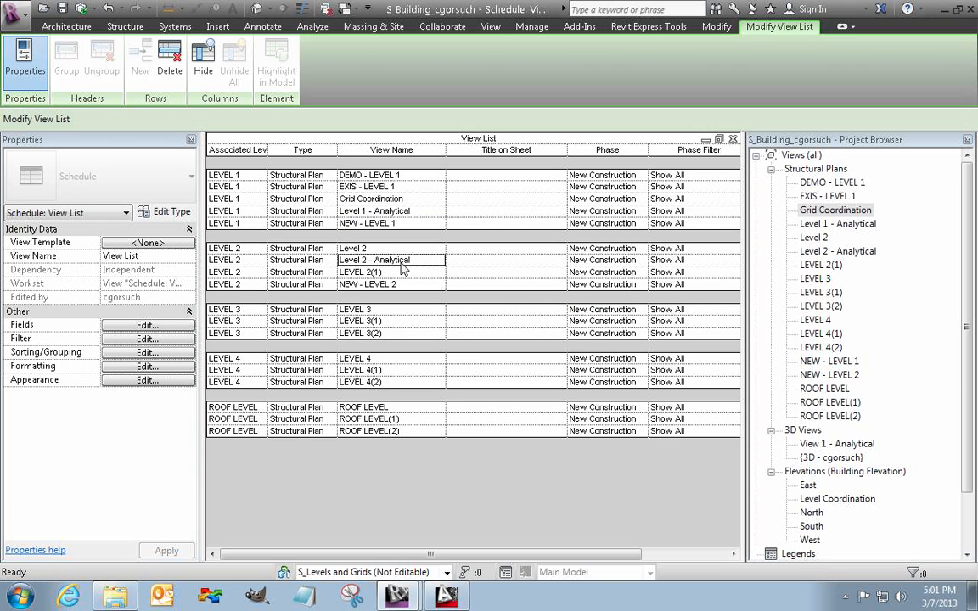
Rename the original Level 2 structural plan in the view list to EXIS - LEVEL 2
{"action": "left_click", "coordinate": [392, 248]}
{"action": "type", "text": "EXIS - LEVEL"}
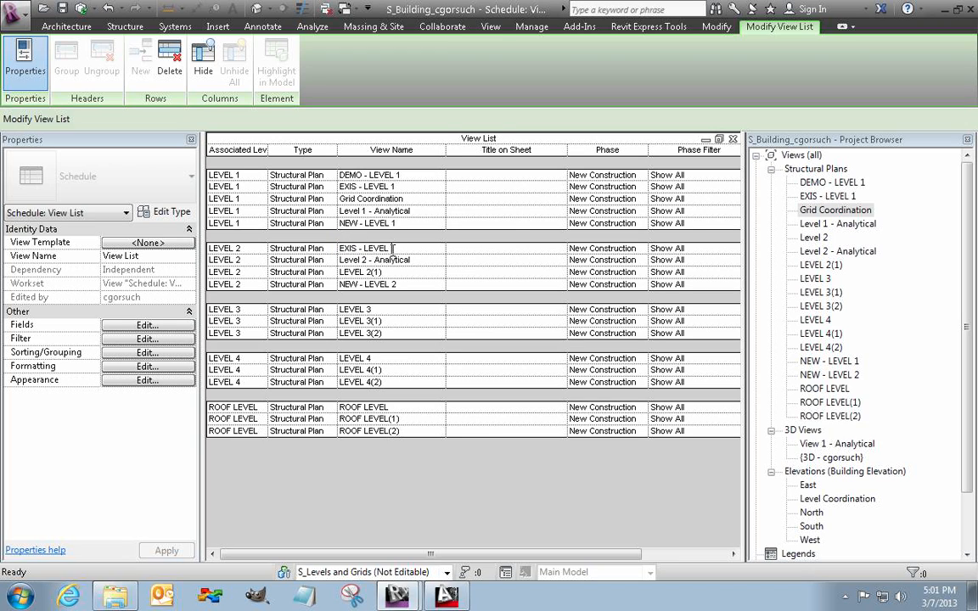
{"action": "key", "text": "Return"}
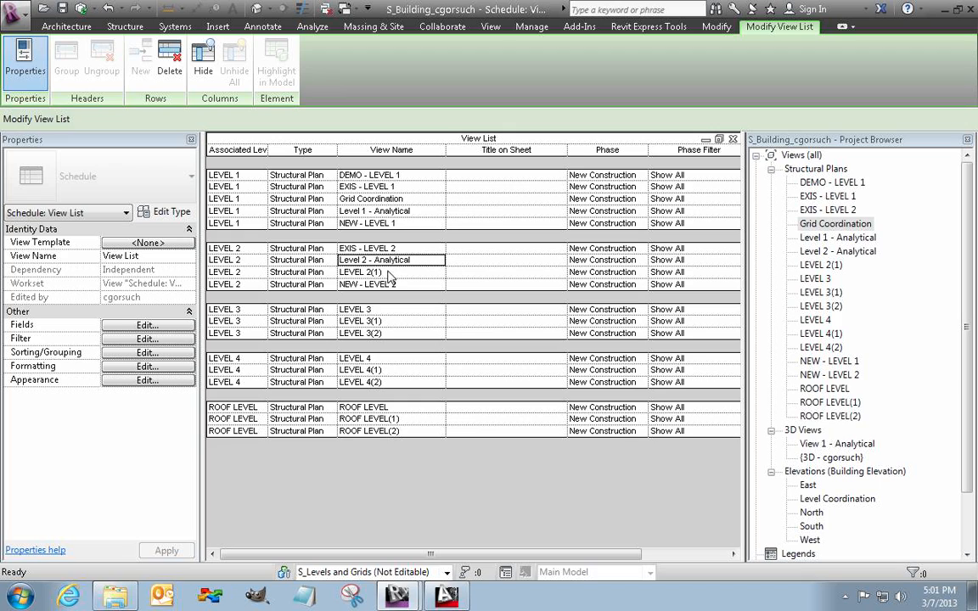
{"action": "left_click", "coordinate": [388, 272]}
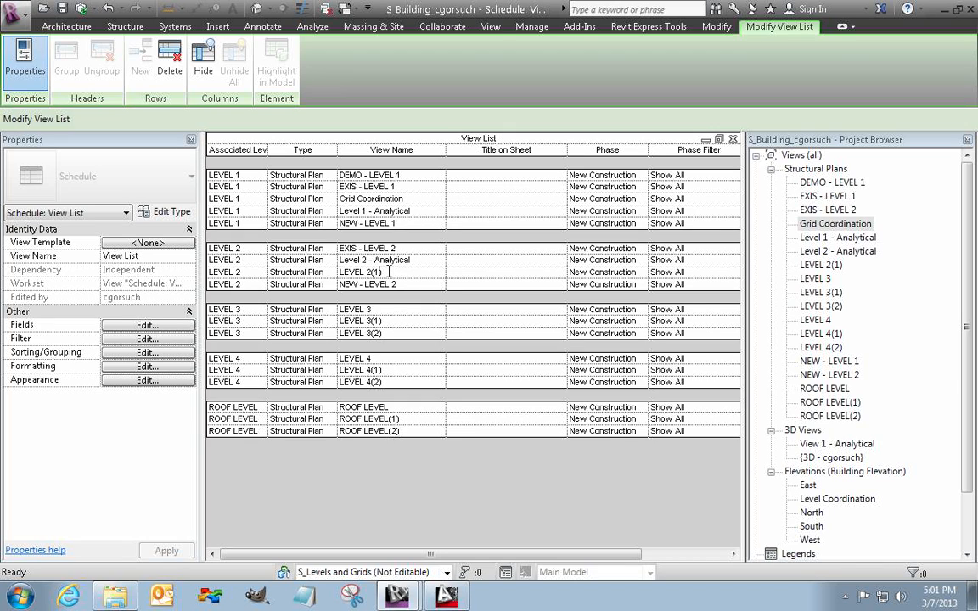
{"action": "left_click", "coordinate": [389, 272]}
{"action": "type", "text": "NEW -"}
{"action": "key", "text": "Return"}
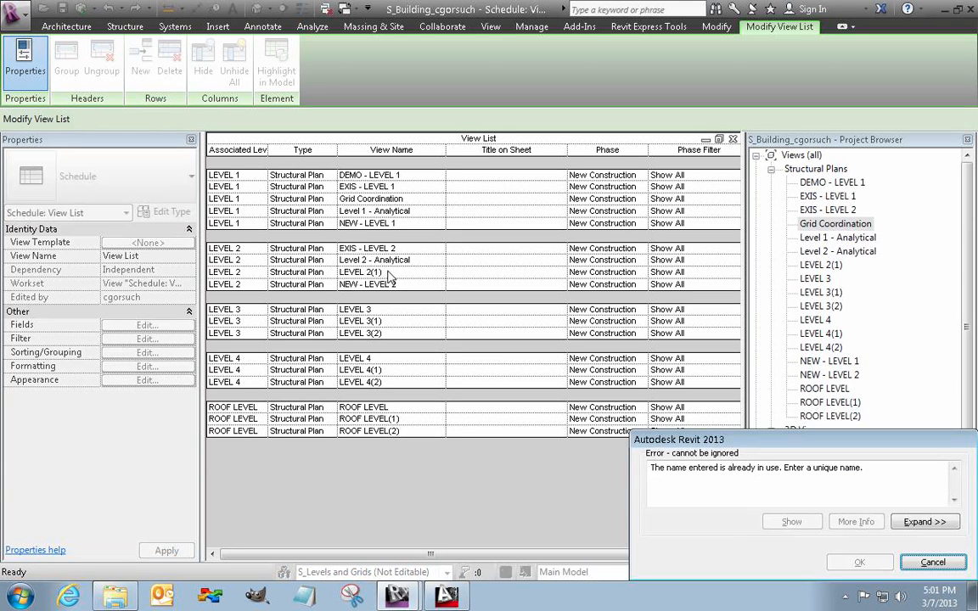
{"action": "key", "text": "Escape"}
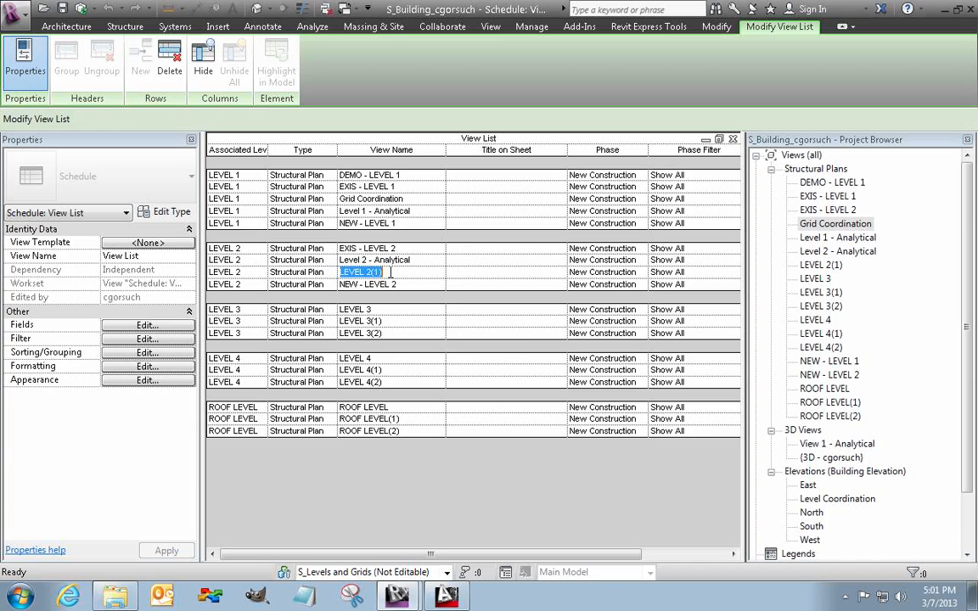
Rename the LEVEL 2(1) view in the view list to DEMO - LEVEL 2
{"action": "type", "text": "DEMO - LEVEL 2"}
{"action": "key", "text": "Return"}
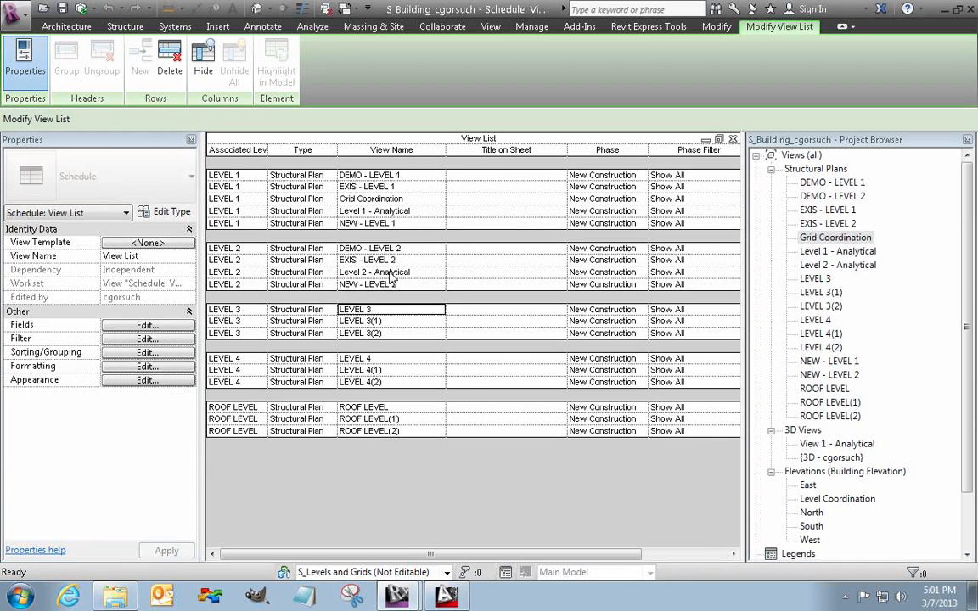
Rename the LEVEL 3 view in the view list to NEW - LEVEL 3, without renaming the corresponding level and views
{"action": "type", "text": "NEW - LEVEL 3"}
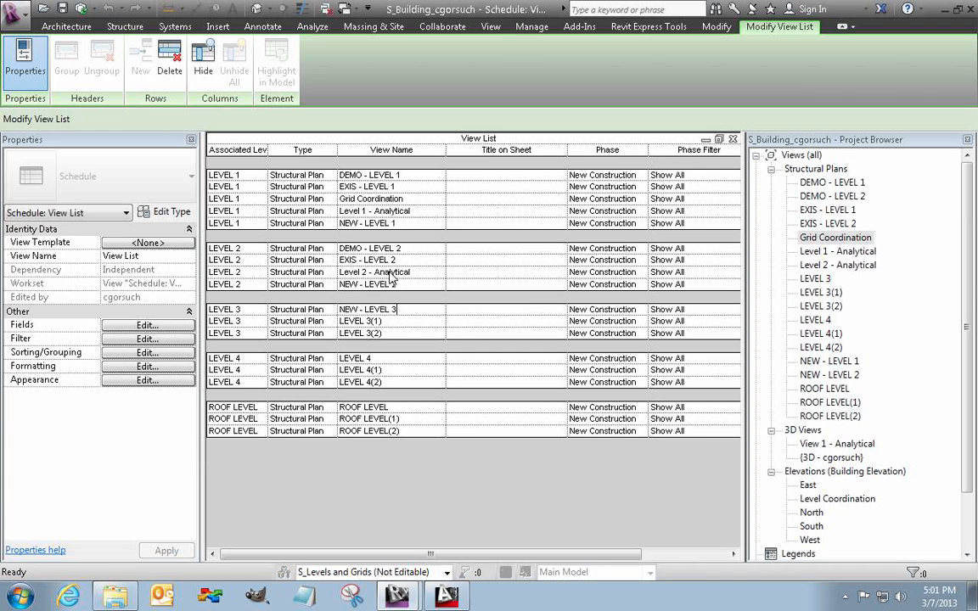
{"action": "key", "text": "Return"}
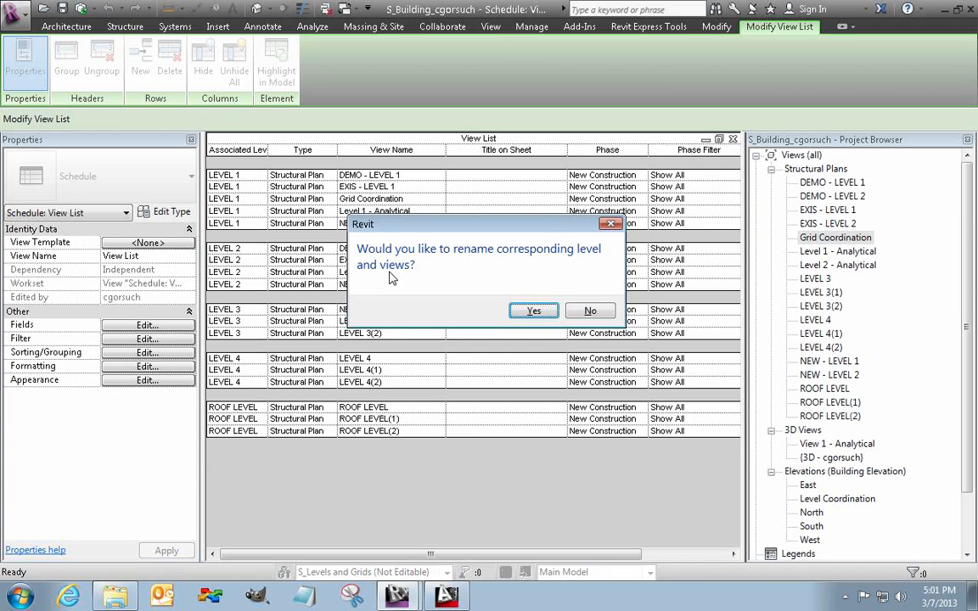
{"action": "key", "text": "Return"}
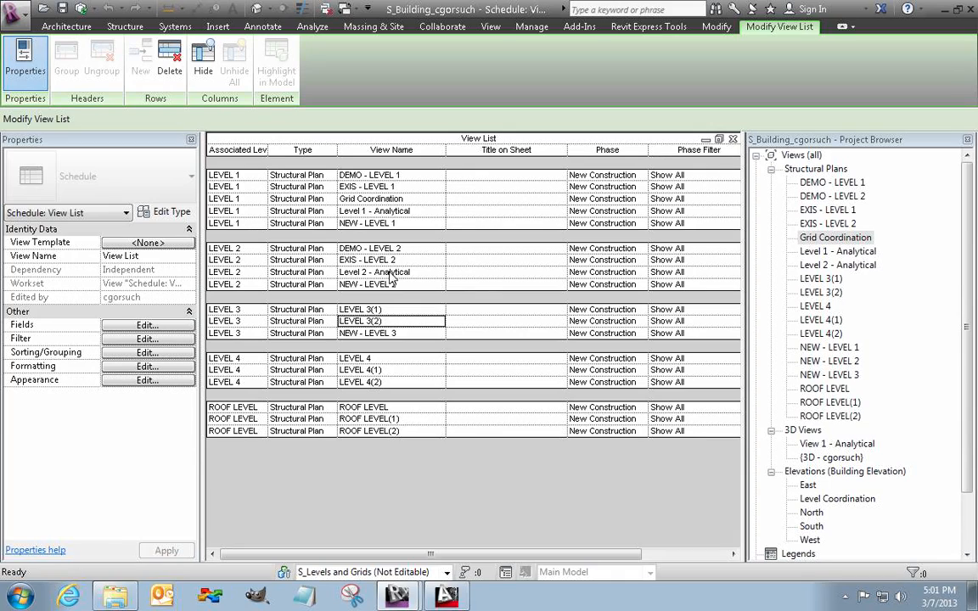
Rename the LEVEL 3(1) view to EXIS - LEVEL 3 and the LEVEL 3(2) view to DEMO - LEVEL 3 in the view list
{"action": "key", "text": "Up"}
{"action": "type", "text": "E"}
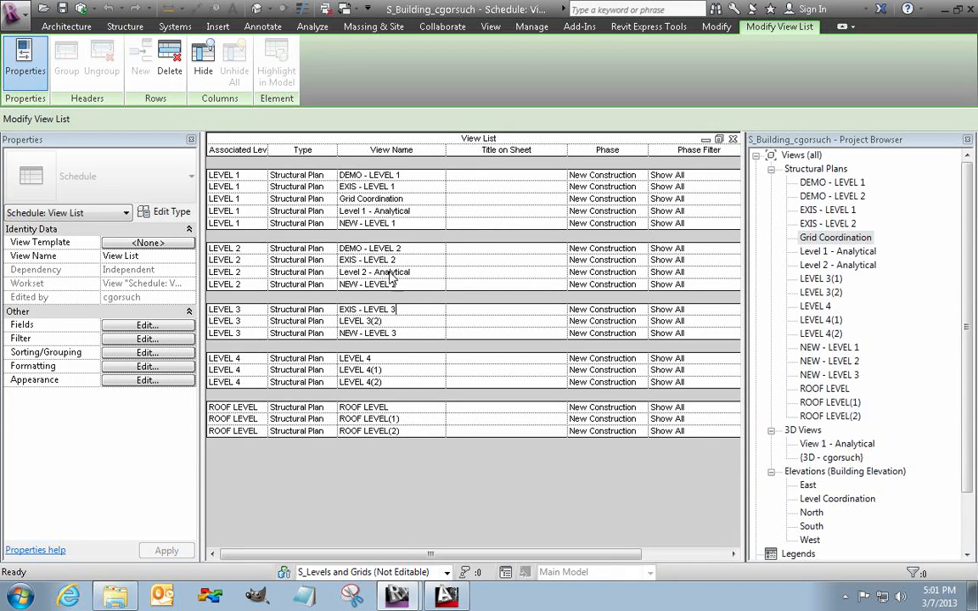
{"action": "key", "text": "Return"}
{"action": "type", "text": "DEMO -"}
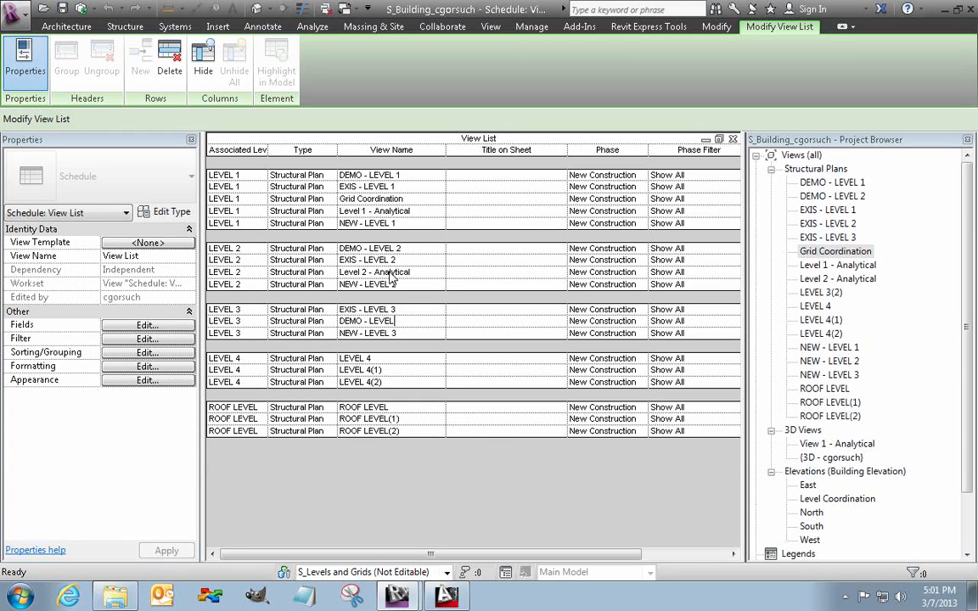
{"action": "key", "text": "Return"}
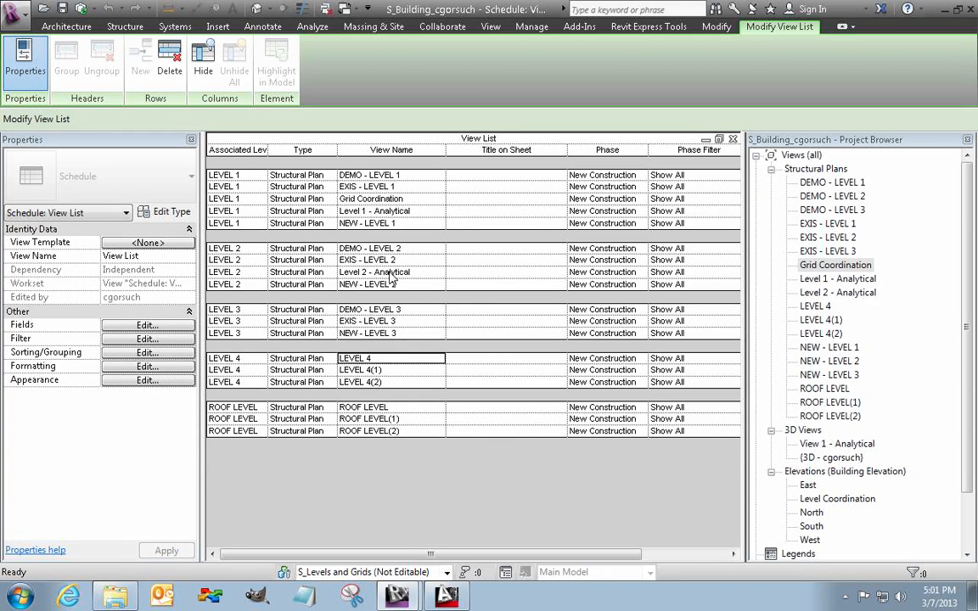
Rename the LEVEL 4 view in the view list to NEW - LEVEL 4, without renaming the corresponding level and views
{"action": "type", "text": "NEW - LEVEL 4"}
{"action": "key", "text": "Return"}
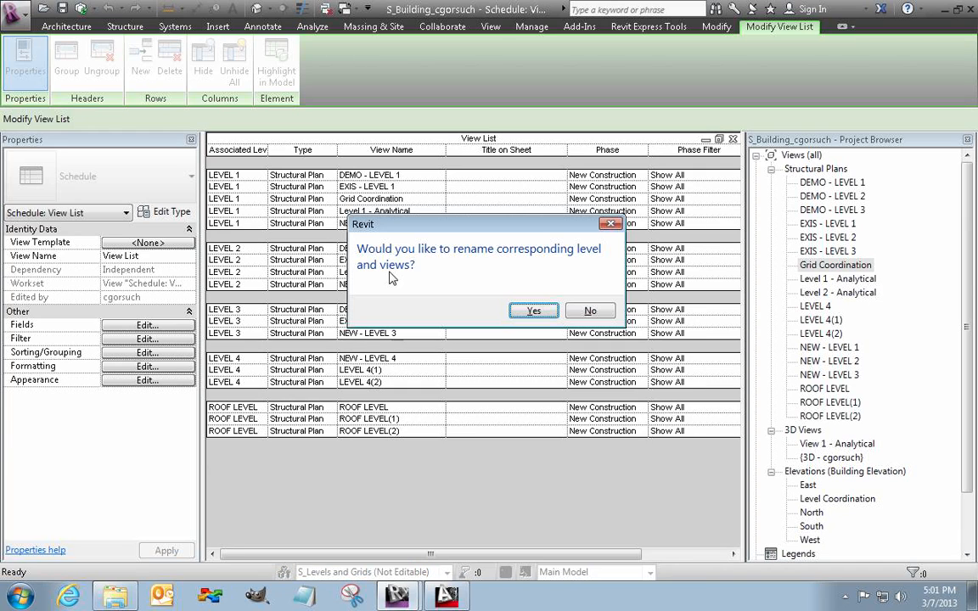
{"action": "key", "text": "Return"}
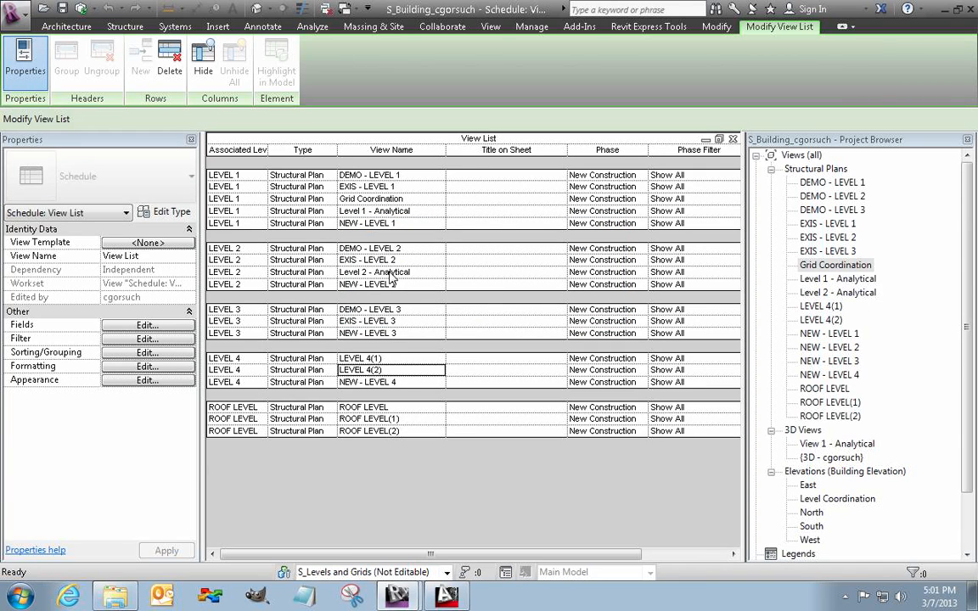
Rename the LEVEL 4(2) view to DEMO - LEVEL 4 and the LEVEL 4(1) view to EXIS - LEVEL 4 in the view list
{"action": "type", "text": "DEMO"}
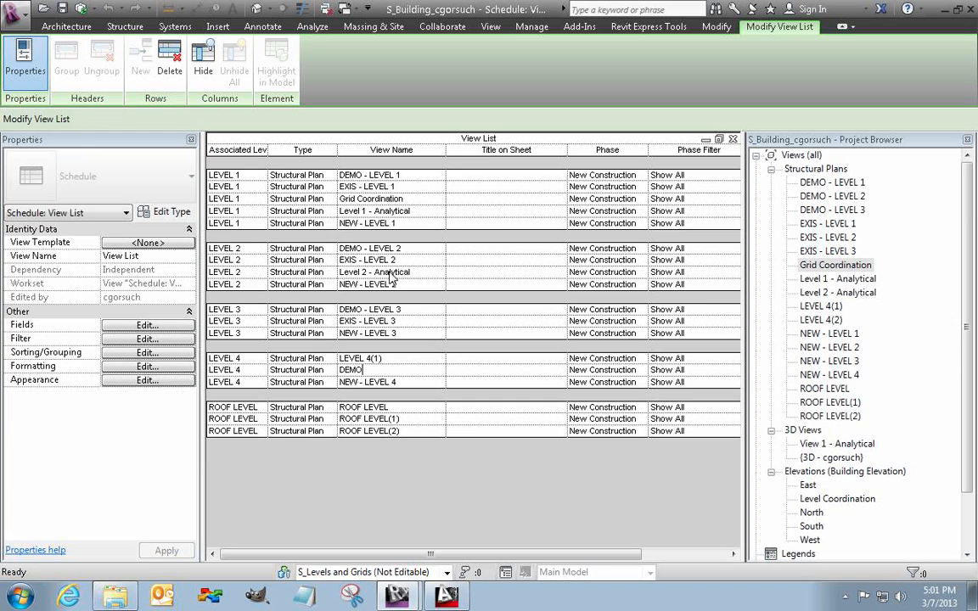
{"action": "type", "text": " - LEVEL 4"}
{"action": "key", "text": "Return"}
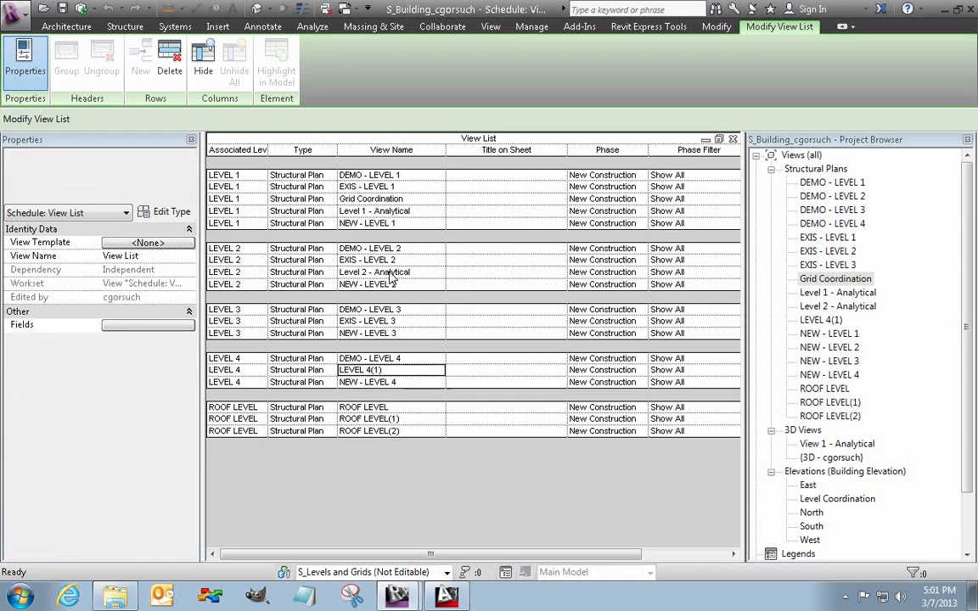
{"action": "key", "text": "Up"}
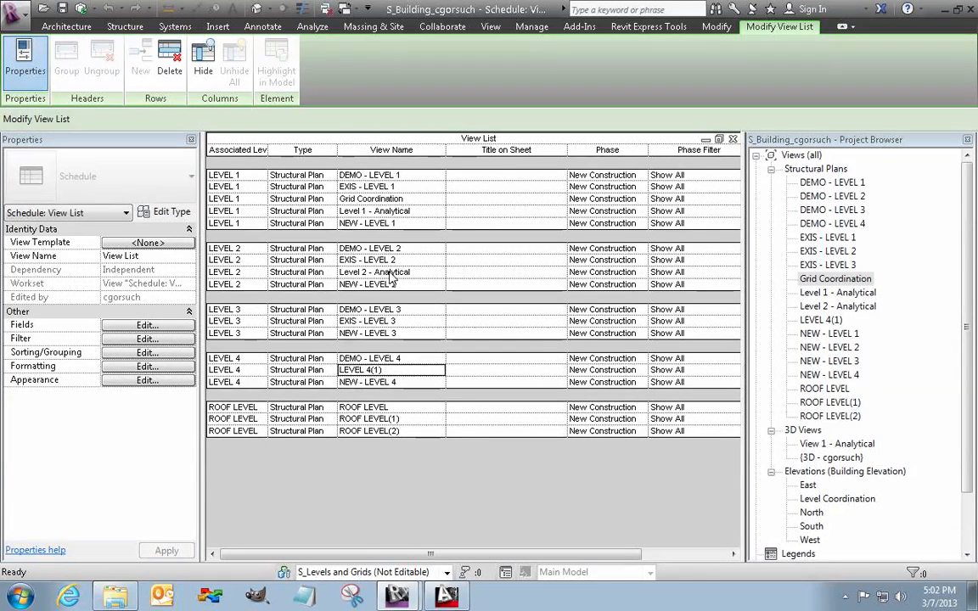
{"action": "type", "text": "EXIS - LEVEL"}
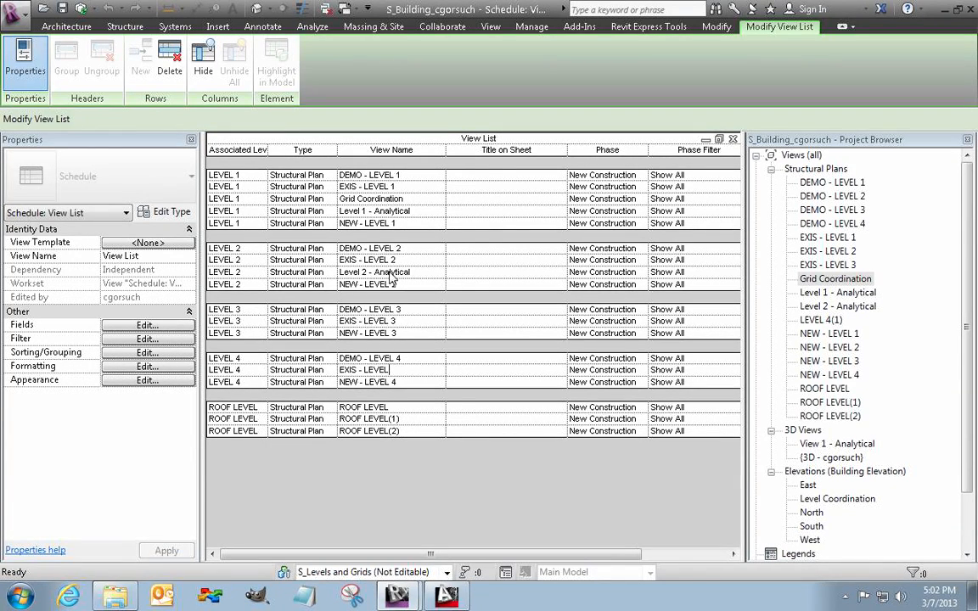
{"action": "type", "text": " 4"}
{"action": "key", "text": "Return"}
Rename the ROOF LEVEL view in the view list to NEW - ROOF, without renaming the corresponding level
{"action": "key", "text": "Down"}
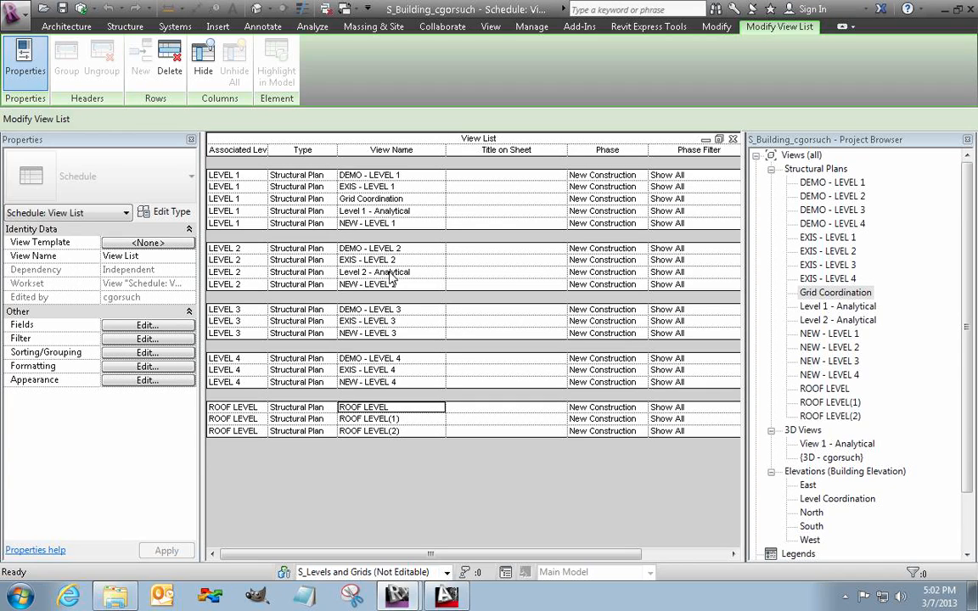
{"action": "type", "text": "NEW - ROOF"}
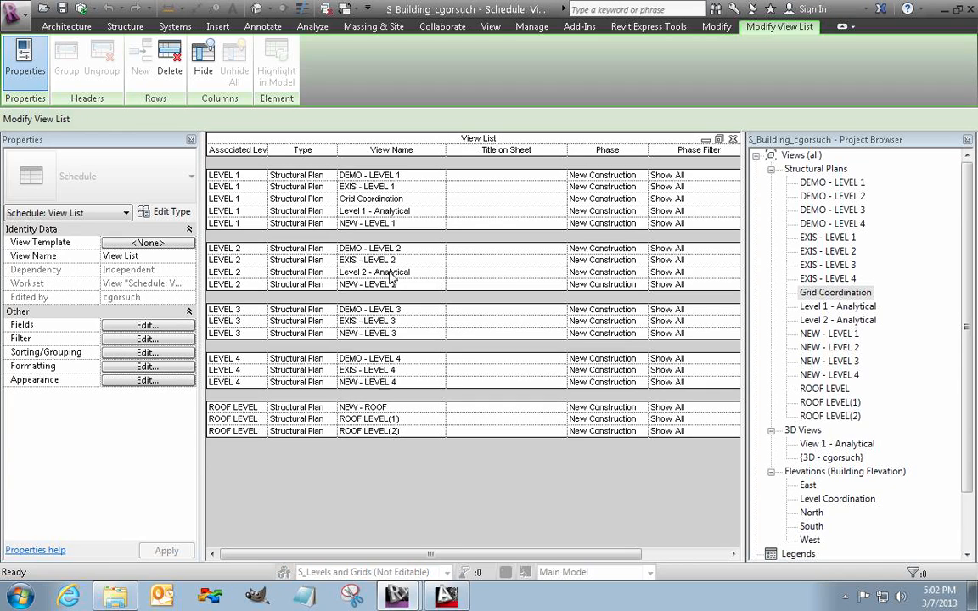
{"action": "key", "text": "Return"}
Rename the ROOF LEVEL(1) view to DEMO - ROOF and the ROOF LEVEL(2) view to EXIS - ROOF in the view list
{"action": "key", "text": "Down"}
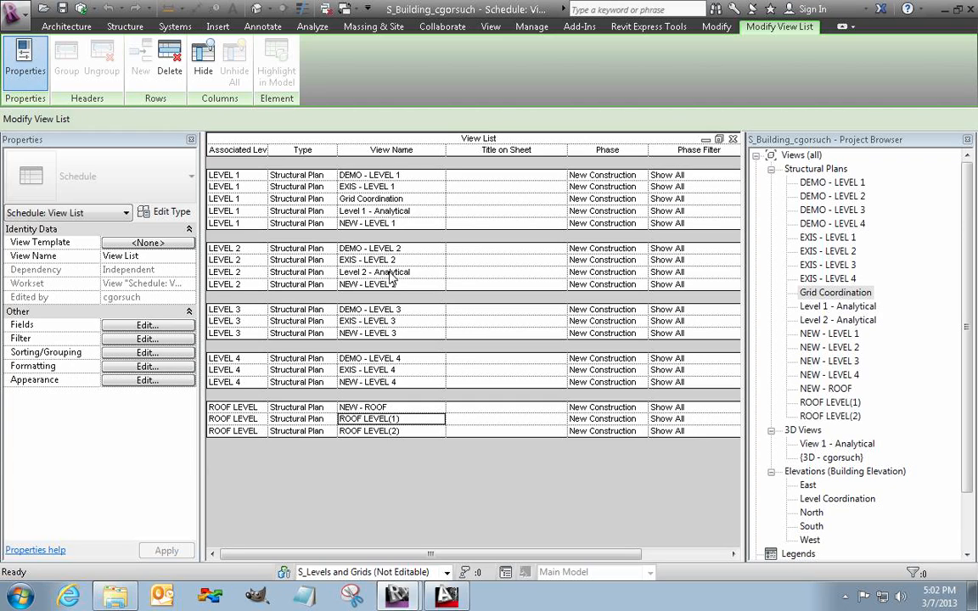
{"action": "type", "text": "DEMO - ROOF"}
{"action": "key", "text": "Return"}
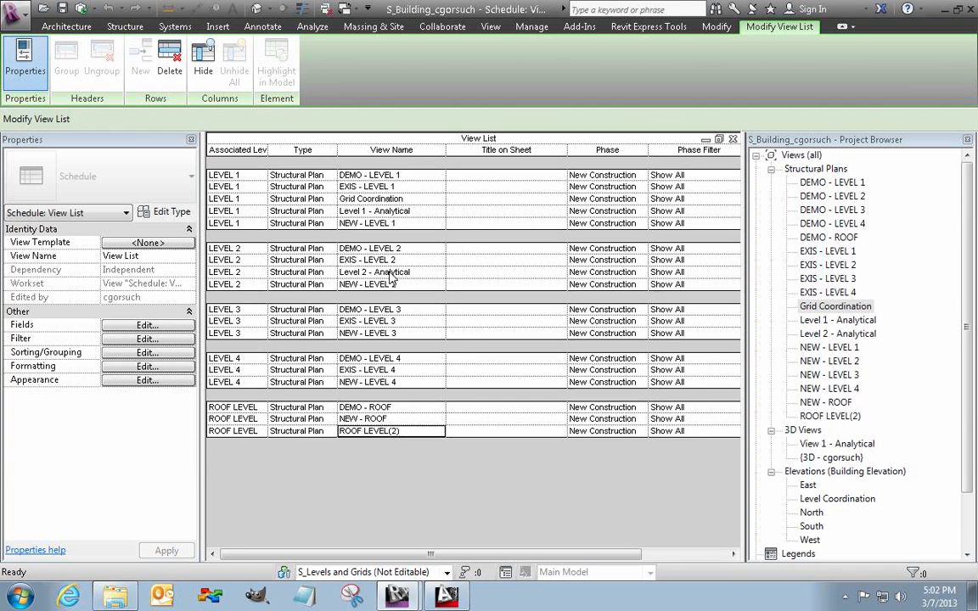
{"action": "key", "text": "Down"}
{"action": "type", "text": "EXIS - ROOF"}
{"action": "key", "text": "Return"}
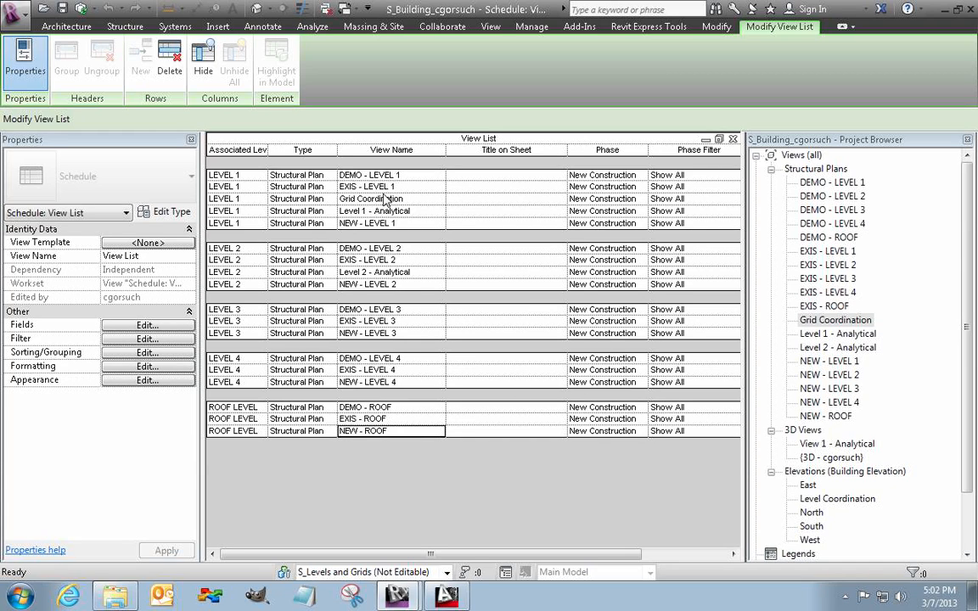
Set the phase of the EXIS views for Levels 1 to 4 and the roof to Existing in the view list
{"action": "left_click", "coordinate": [594, 186]}
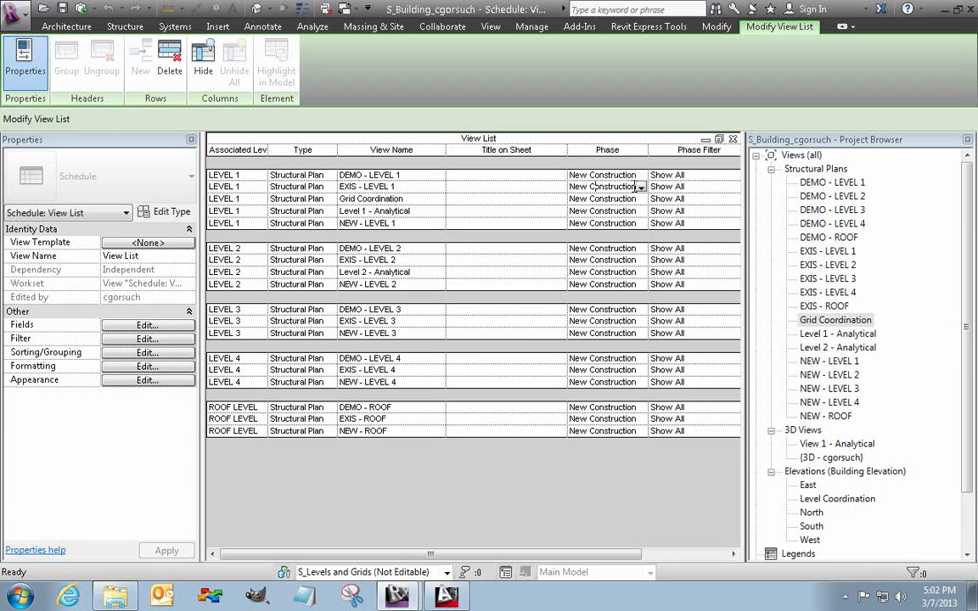
{"action": "left_click", "coordinate": [640, 187]}
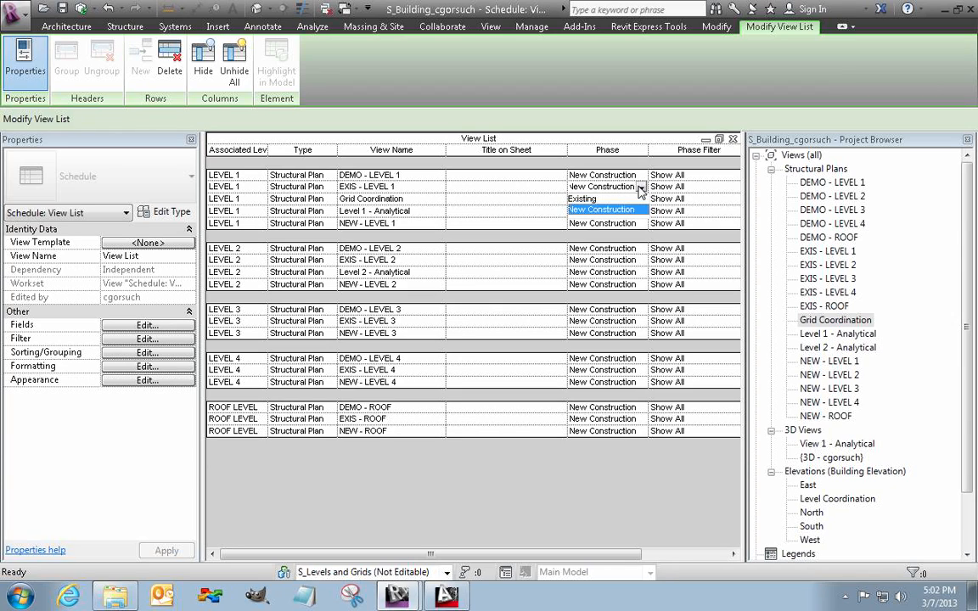
{"action": "left_click", "coordinate": [623, 198]}
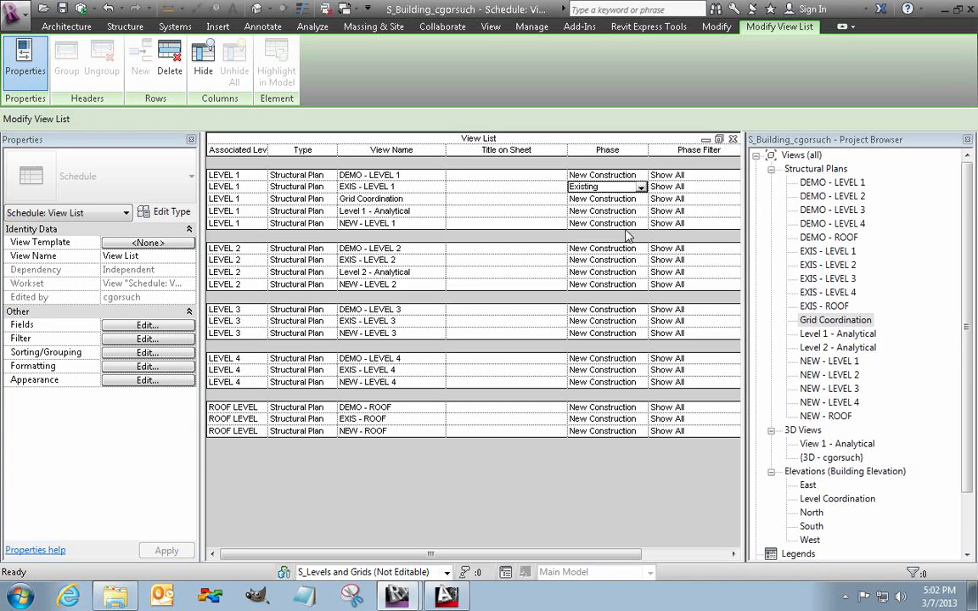
{"action": "left_click", "coordinate": [640, 260]}
{"action": "left_click", "coordinate": [595, 272]}
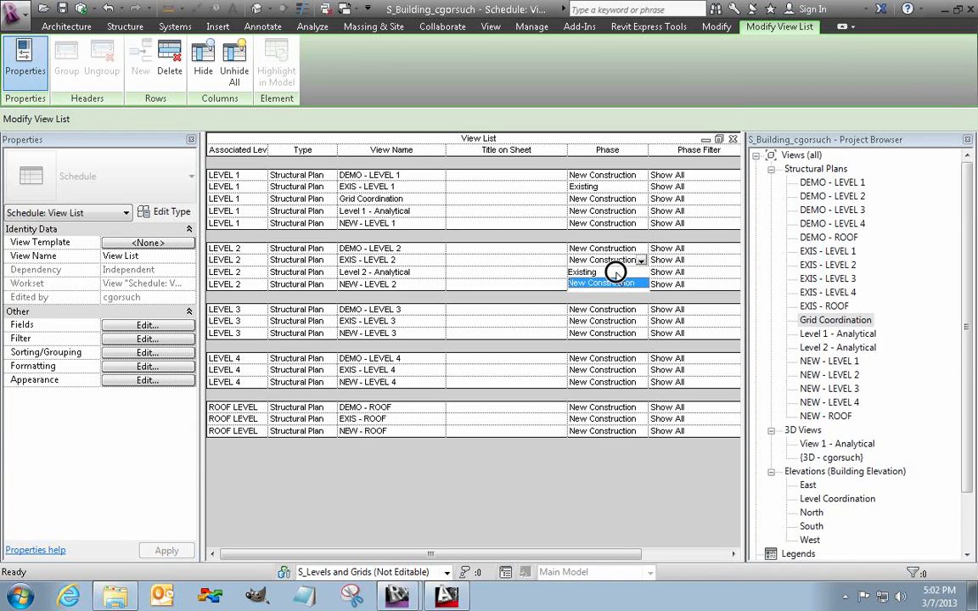
{"action": "left_click", "coordinate": [640, 321]}
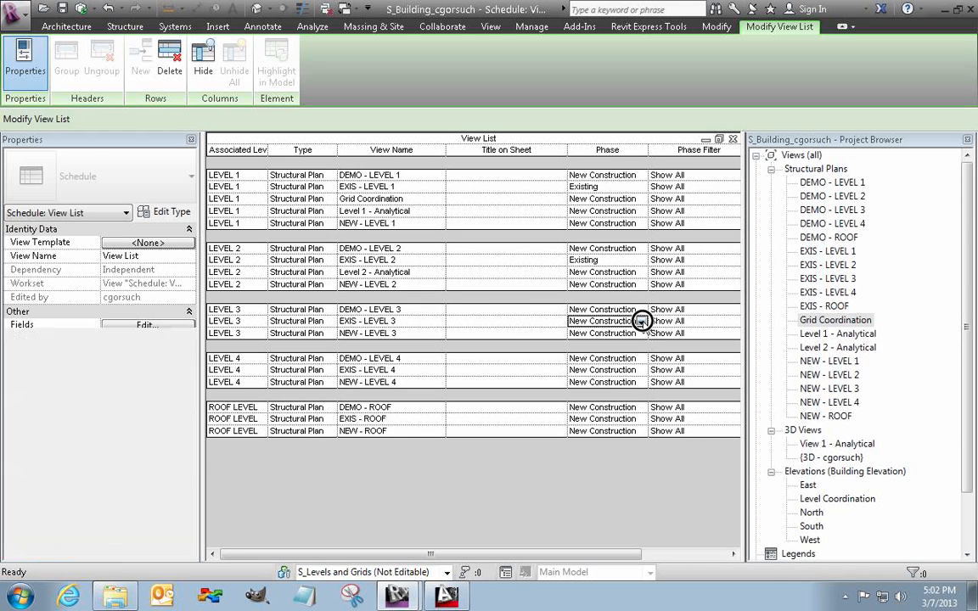
{"action": "left_click", "coordinate": [632, 332]}
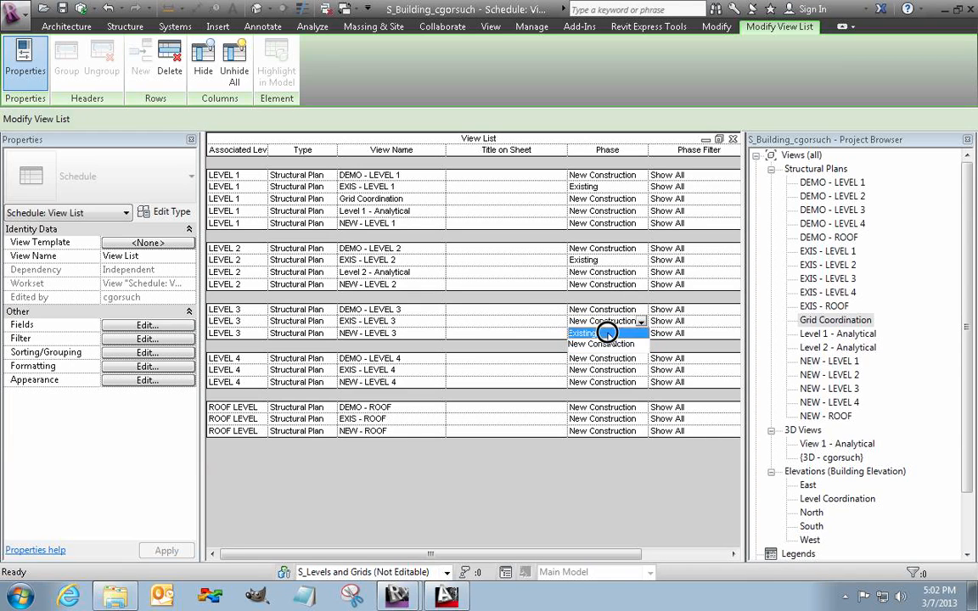
{"action": "left_click", "coordinate": [640, 370]}
{"action": "left_click", "coordinate": [624, 382]}
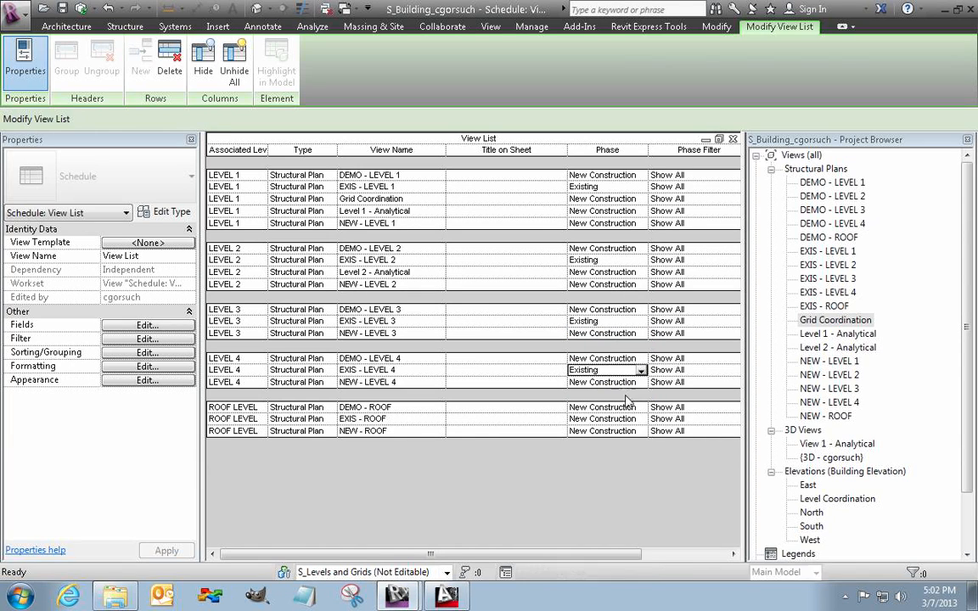
{"action": "left_click", "coordinate": [640, 420]}
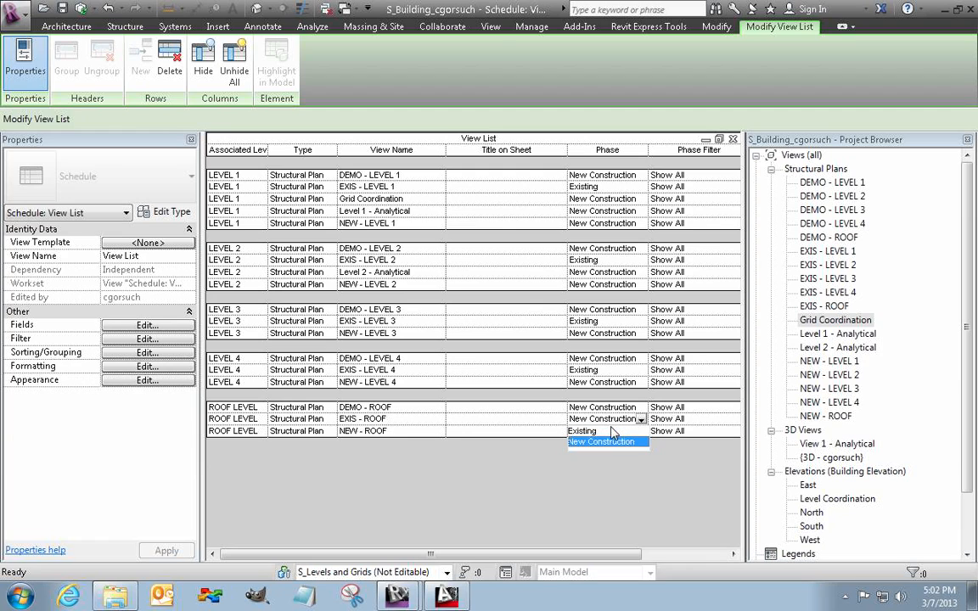
{"action": "left_click", "coordinate": [607, 433]}
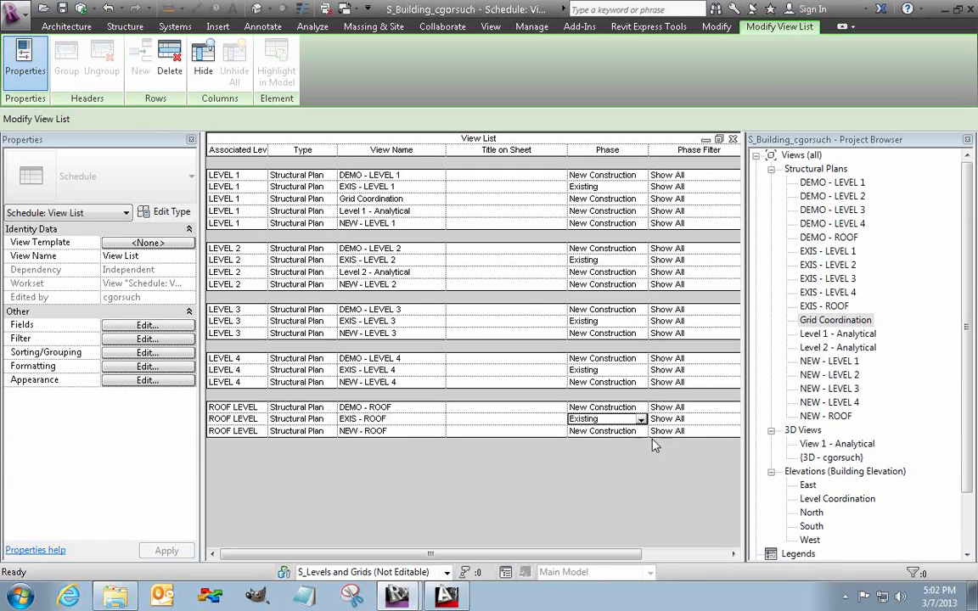
Set the roof views' phase filters: Show Previous + New for NEW, Show New for EXIS and Show Previous + Demo for DEMO
{"action": "left_click", "coordinate": [707, 432]}
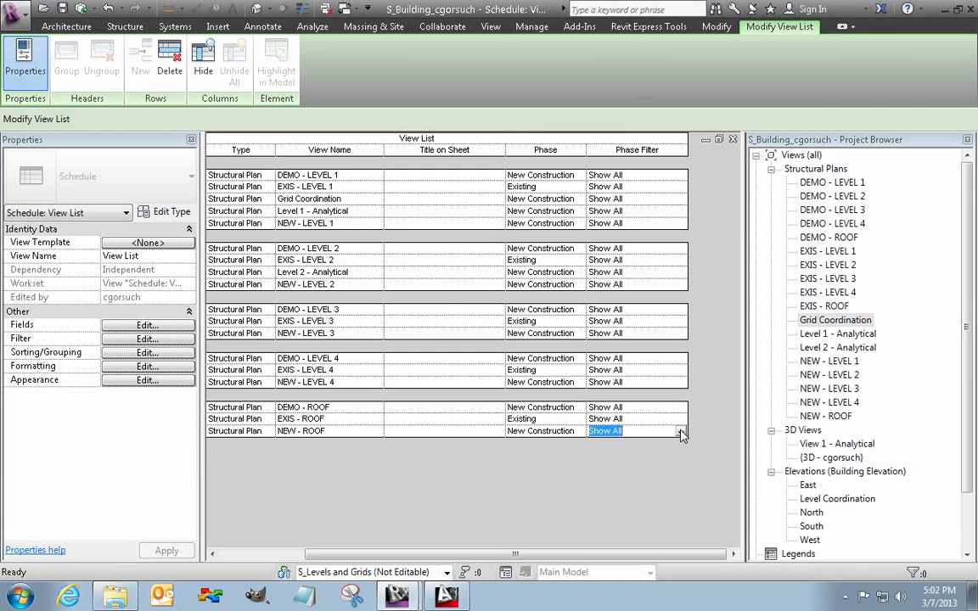
{"action": "left_click", "coordinate": [681, 432]}
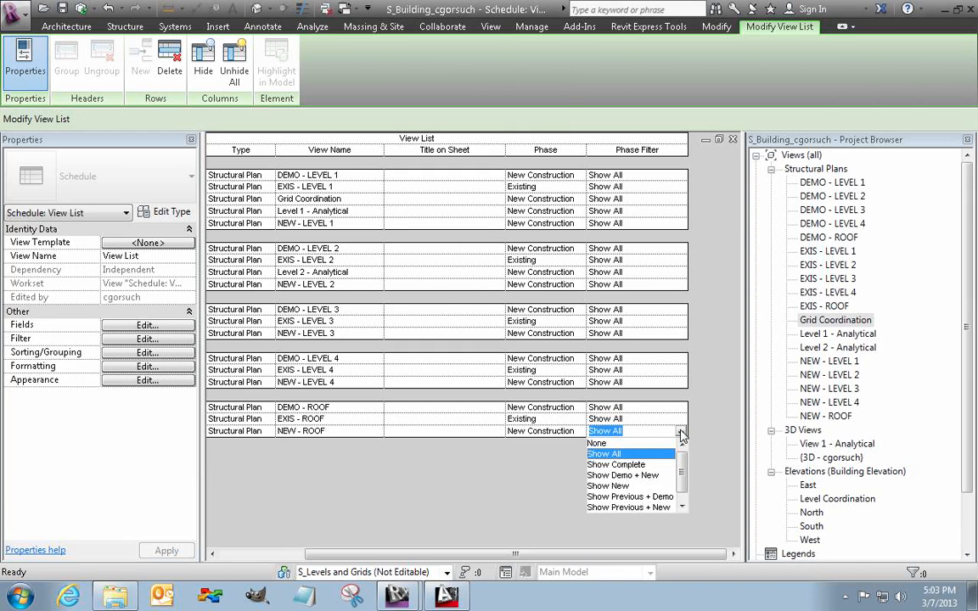
{"action": "left_click", "coordinate": [658, 507]}
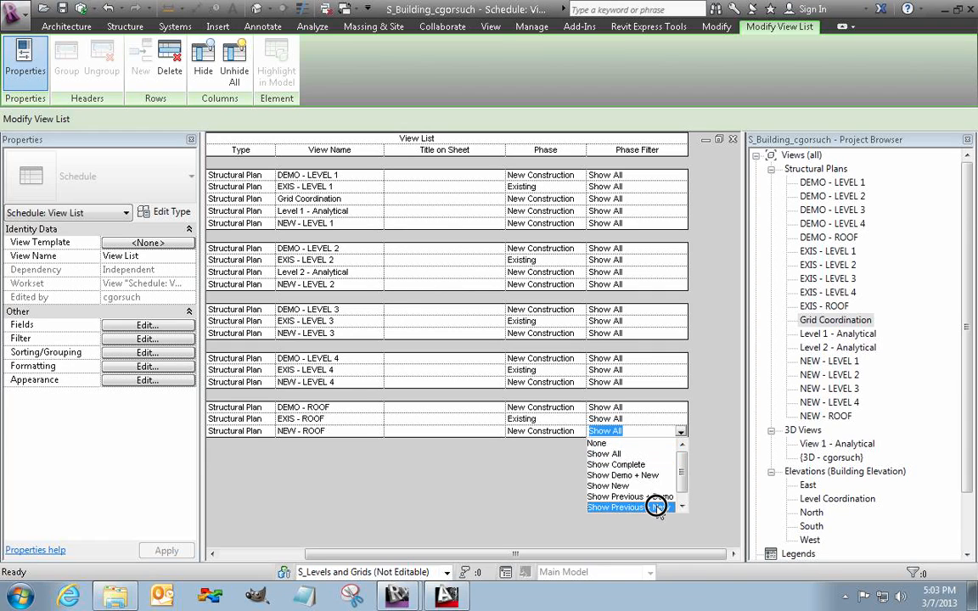
{"action": "left_click", "coordinate": [679, 419]}
{"action": "left_click", "coordinate": [679, 419]}
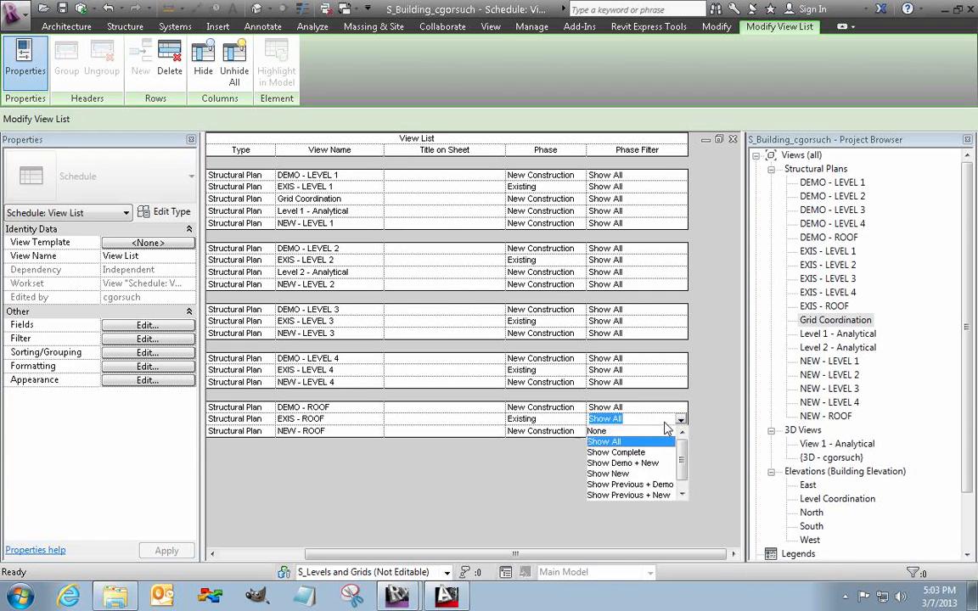
{"action": "left_click", "coordinate": [633, 475]}
{"action": "left_click", "coordinate": [645, 407]}
{"action": "left_click", "coordinate": [680, 407]}
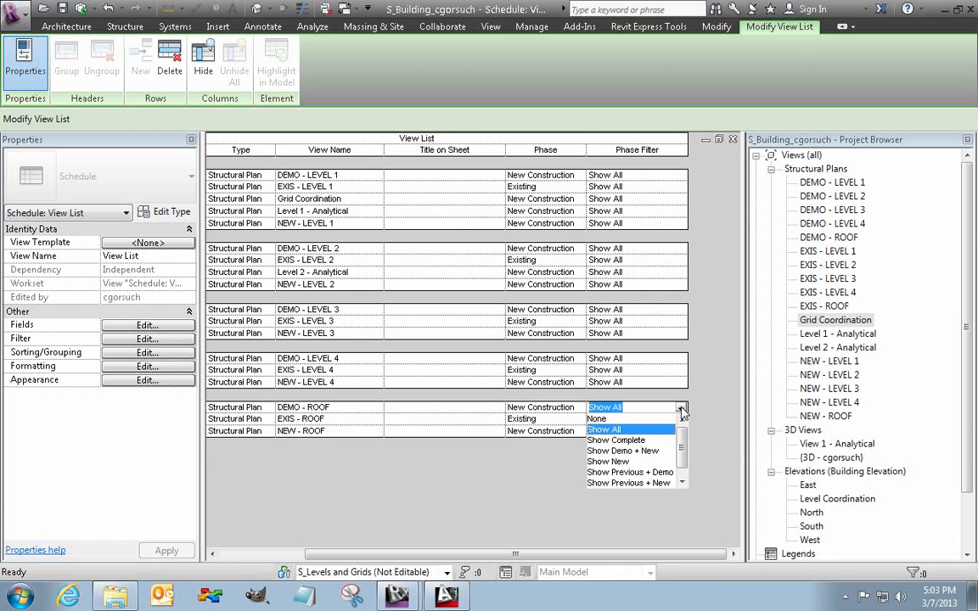
{"action": "left_click", "coordinate": [671, 472]}
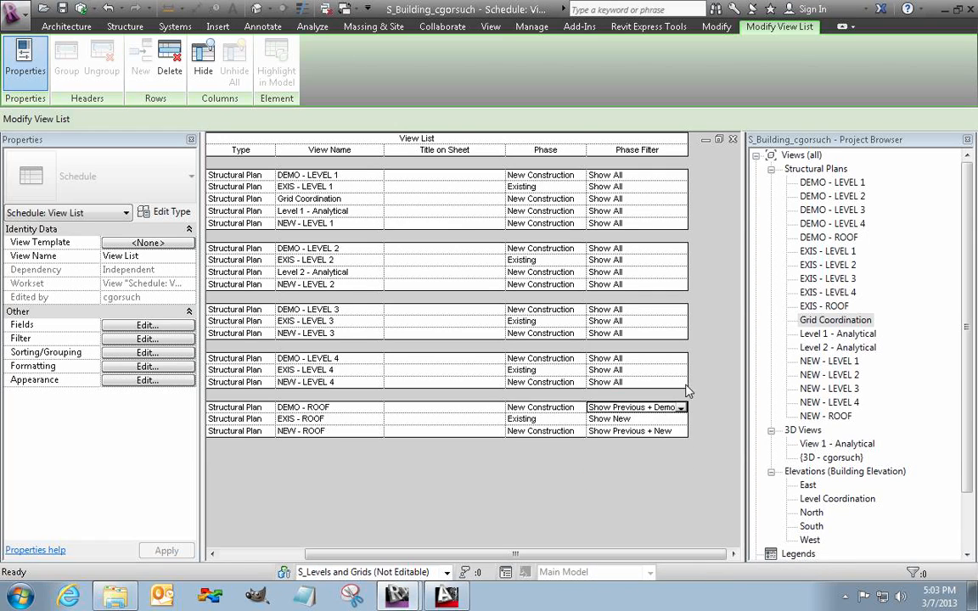
Set the Level 4 views' phase filters: Show Previous + New for NEW, Show New for EXIS and Show Previous + Demo for DEMO
{"action": "left_click", "coordinate": [683, 383]}
{"action": "left_click", "coordinate": [681, 384]}
{"action": "left_click", "coordinate": [650, 458]}
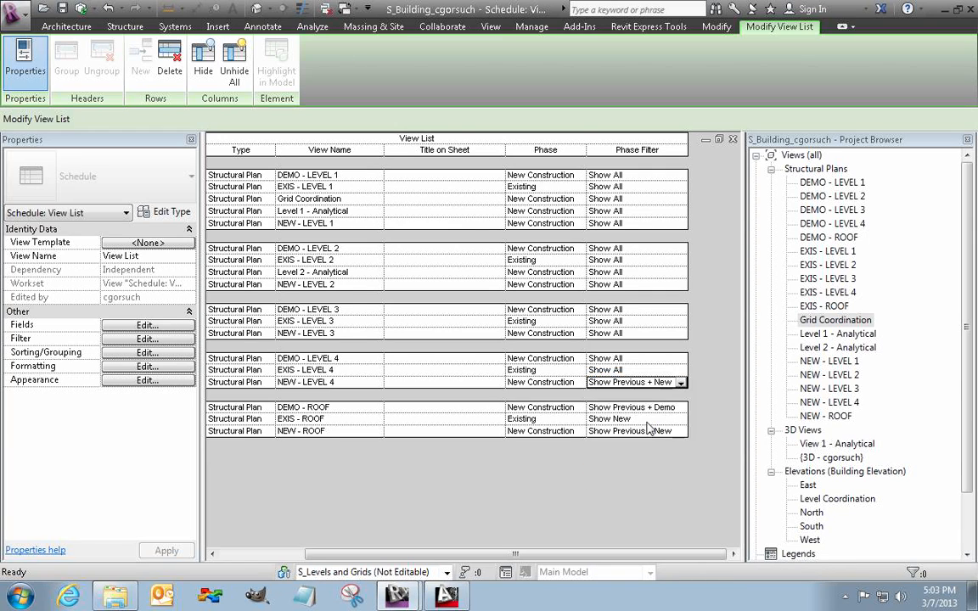
{"action": "left_click", "coordinate": [684, 371]}
{"action": "left_click", "coordinate": [684, 371]}
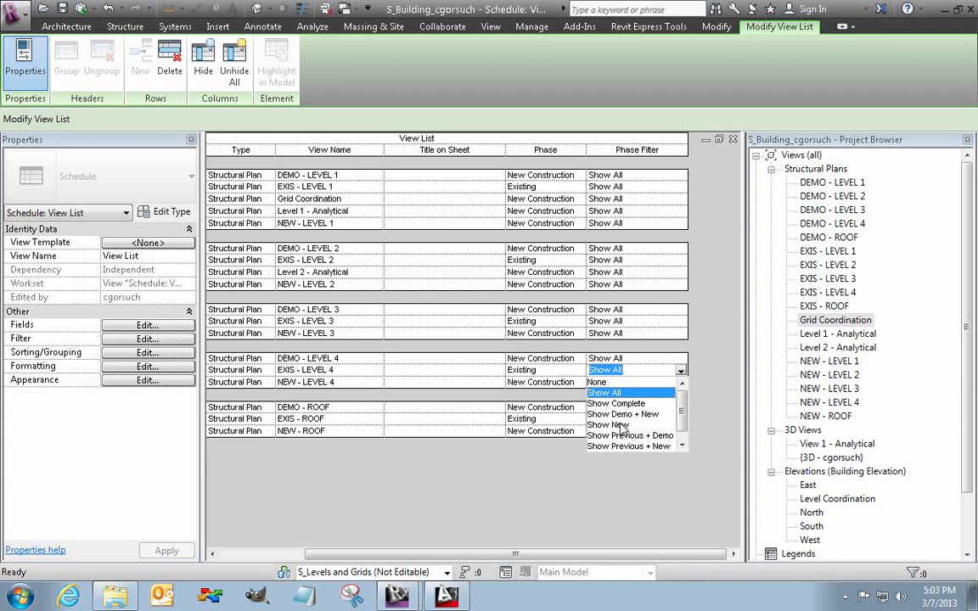
{"action": "left_click", "coordinate": [620, 424]}
{"action": "left_click", "coordinate": [682, 359]}
{"action": "left_click", "coordinate": [682, 359]}
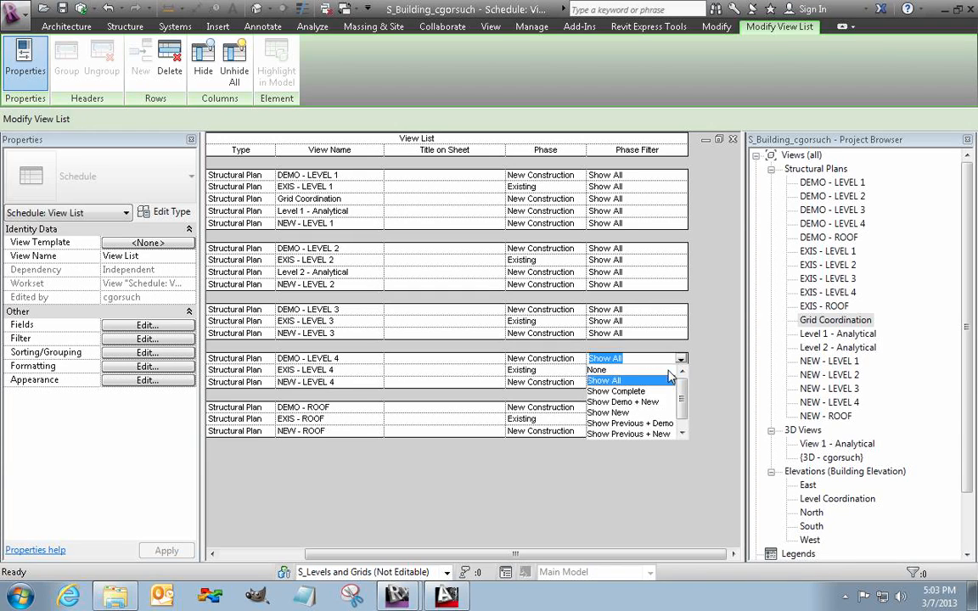
{"action": "left_click", "coordinate": [632, 422]}
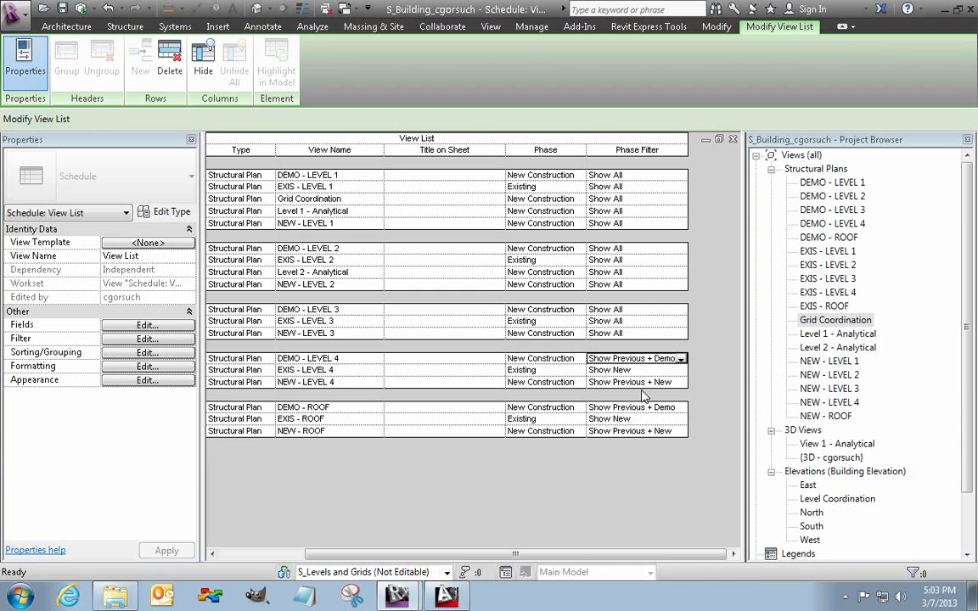
Set the Level 3 views' phase filters: Show Previous + New for NEW, Show New for EXIS and Show Previous + Demo for DEMO
{"action": "left_click", "coordinate": [679, 333]}
{"action": "left_click", "coordinate": [679, 332]}
{"action": "left_click", "coordinate": [628, 413]}
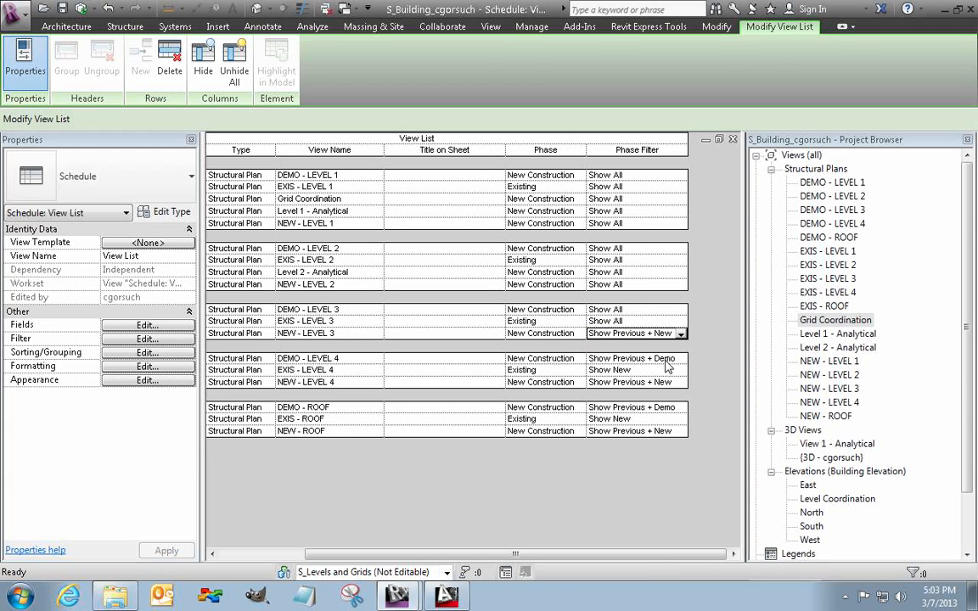
{"action": "left_click", "coordinate": [681, 320]}
{"action": "left_click", "coordinate": [681, 321]}
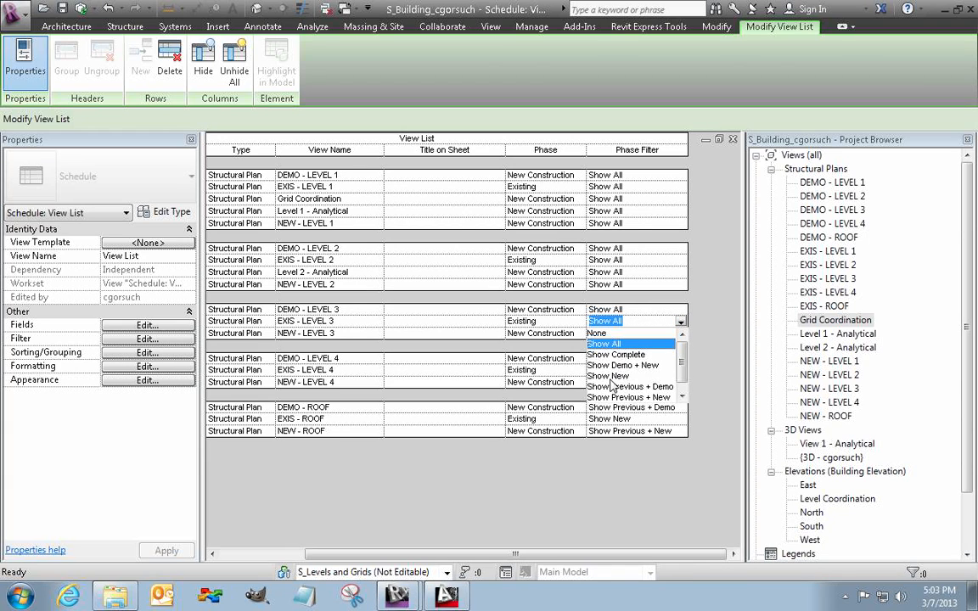
{"action": "left_click", "coordinate": [613, 377]}
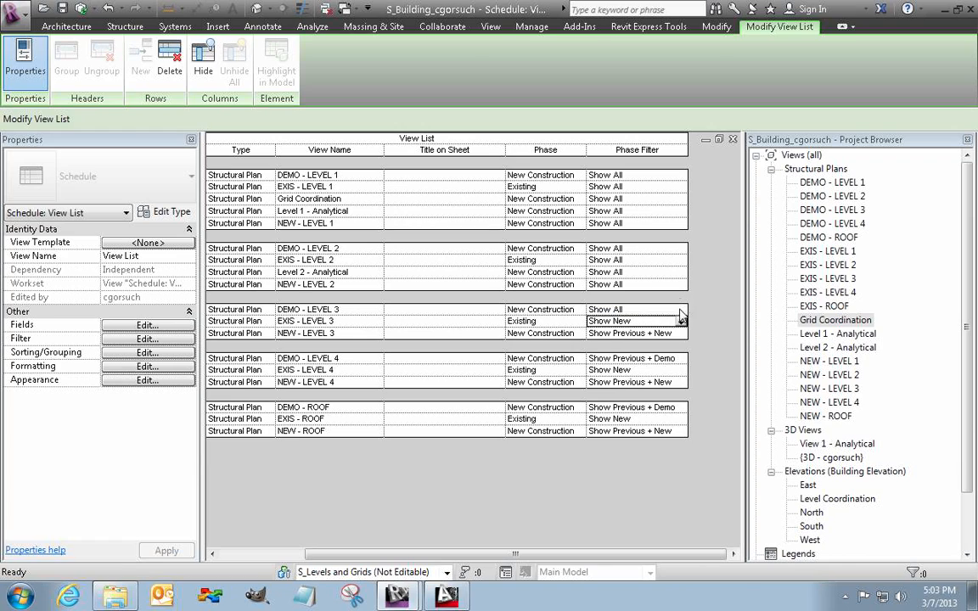
{"action": "left_click", "coordinate": [681, 310]}
{"action": "left_click", "coordinate": [681, 310]}
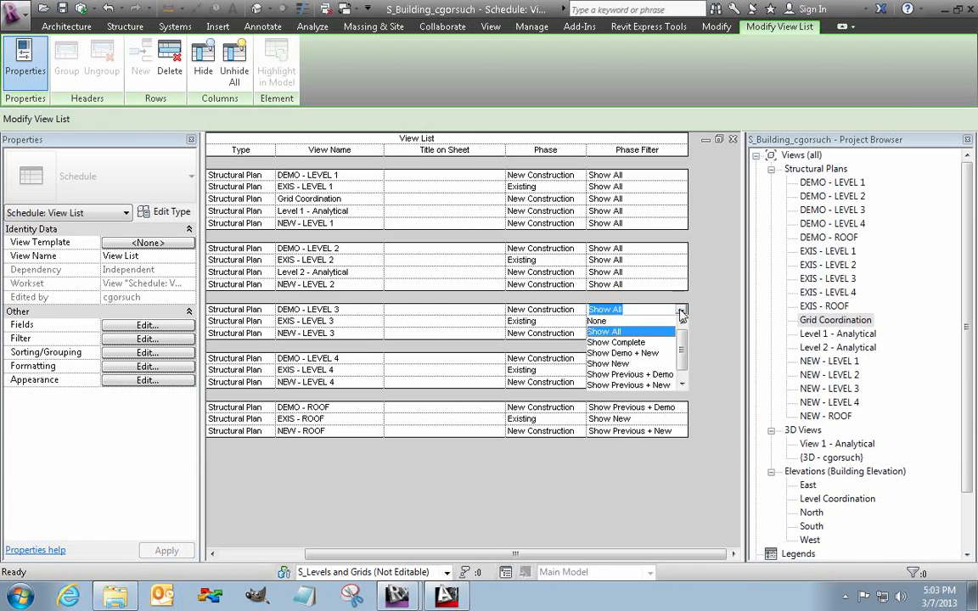
{"action": "left_click", "coordinate": [644, 374]}
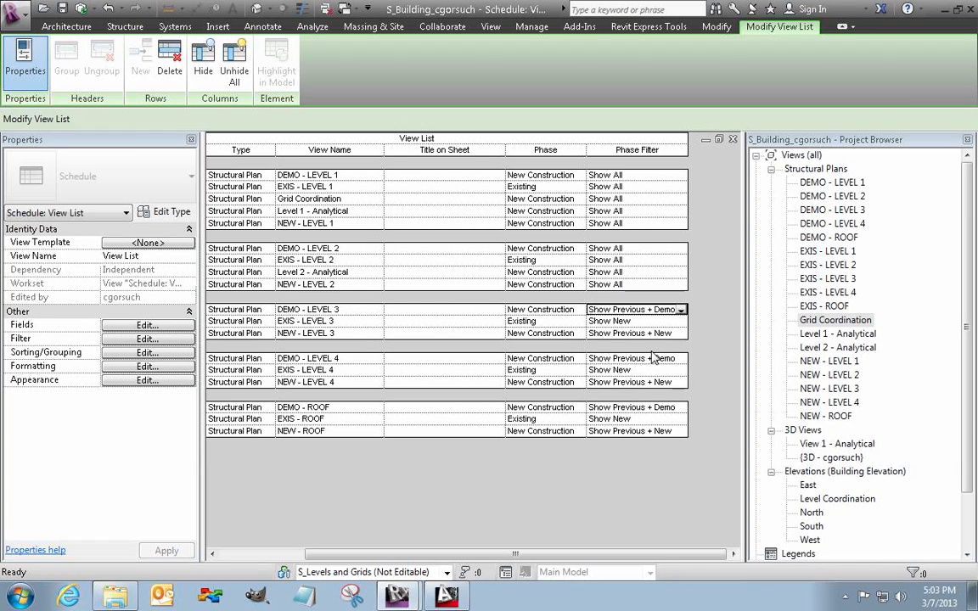
Set the phase filter of the NEW - LEVEL 2 and Level 2 - Analytical views to Show Previous + New
{"action": "left_click", "coordinate": [680, 286]}
{"action": "left_click", "coordinate": [680, 285]}
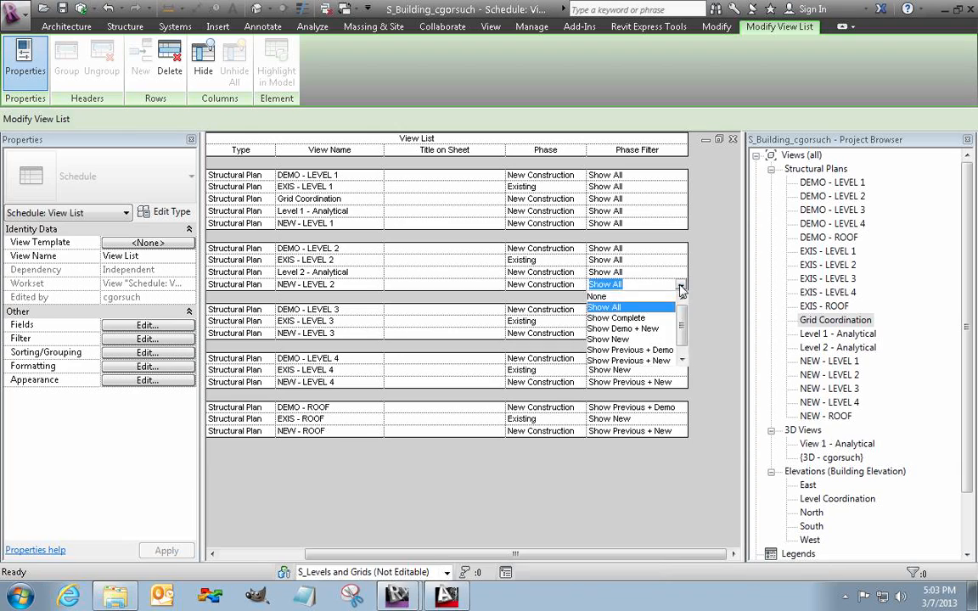
{"action": "left_click", "coordinate": [656, 366]}
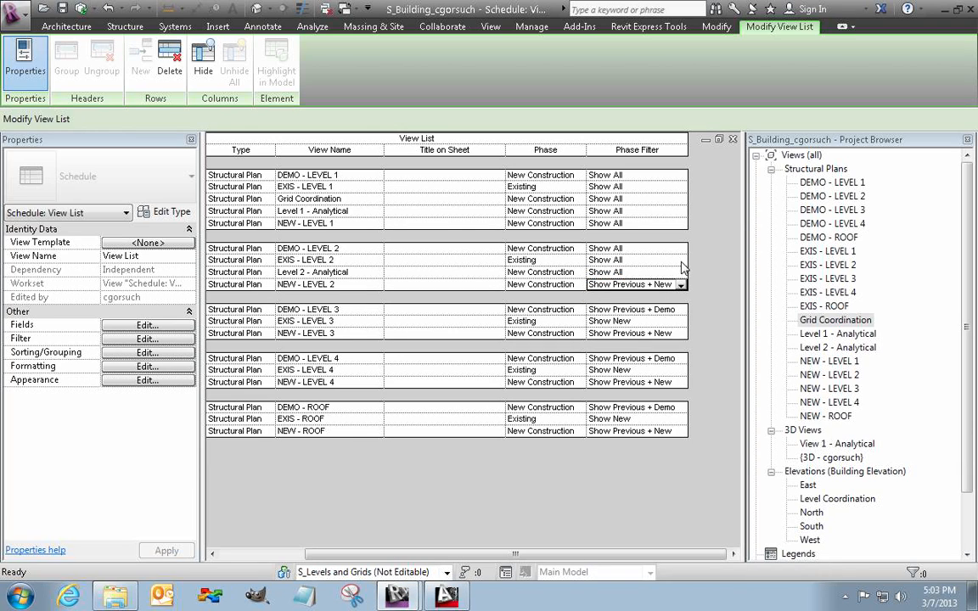
{"action": "left_click", "coordinate": [681, 273]}
{"action": "left_click", "coordinate": [681, 272]}
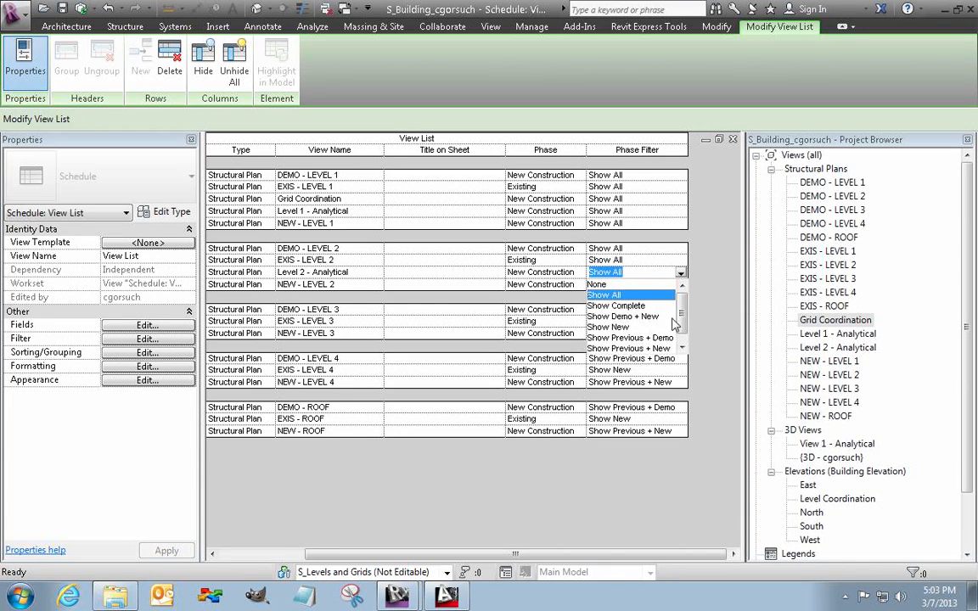
{"action": "left_click_drag", "start_coordinate": [679, 318], "coordinate": [677, 332]}
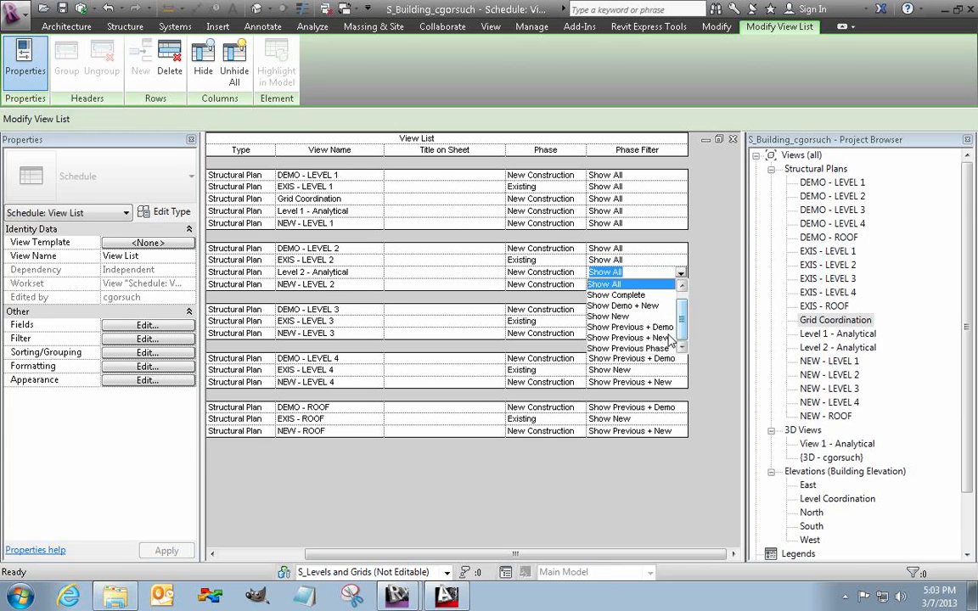
{"action": "left_click", "coordinate": [644, 334]}
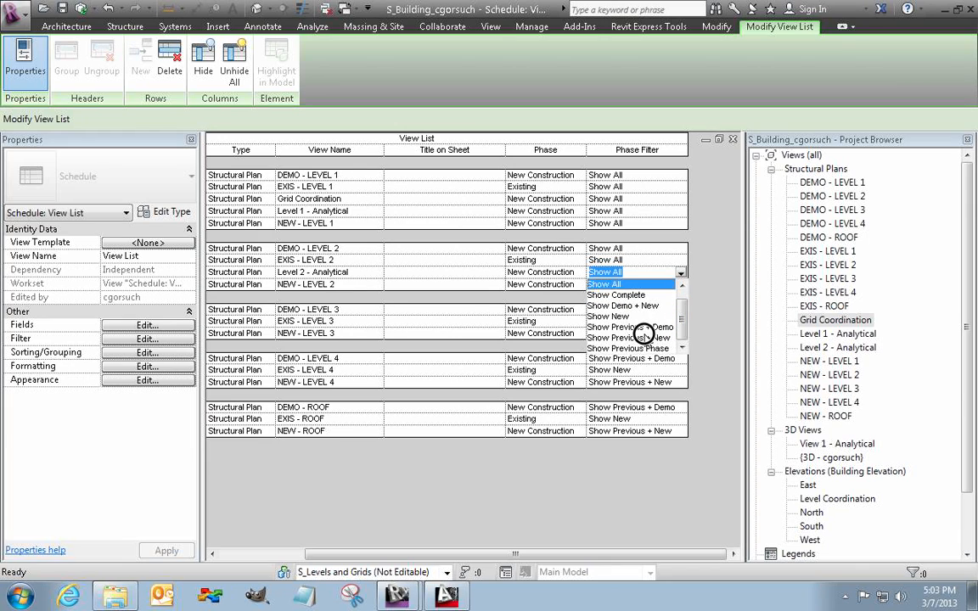
Set the phase filter of EXIS - LEVEL 2 to Show New and of DEMO - LEVEL 2 to Show Previous + Demo
{"action": "left_click", "coordinate": [677, 260]}
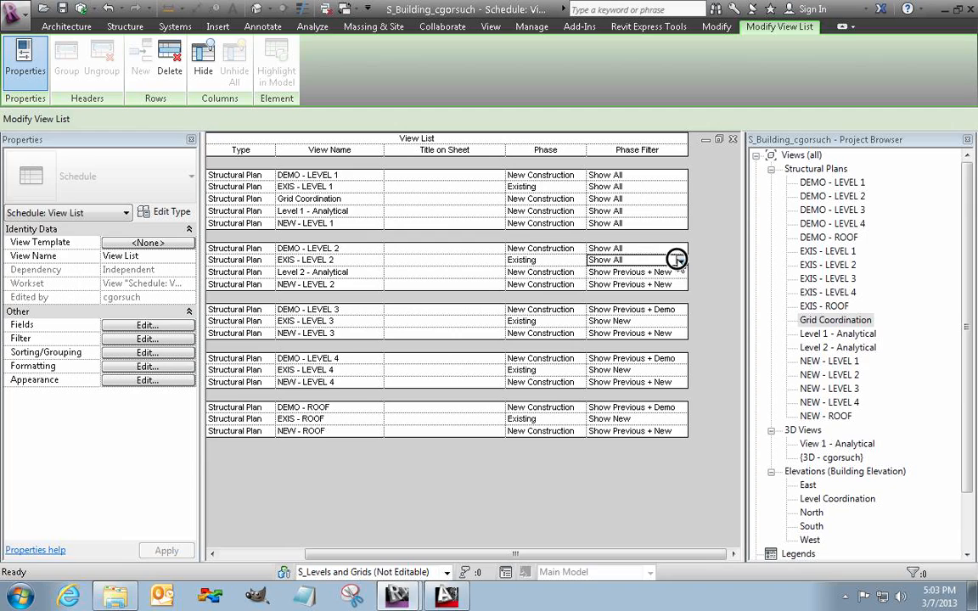
{"action": "left_click", "coordinate": [679, 260]}
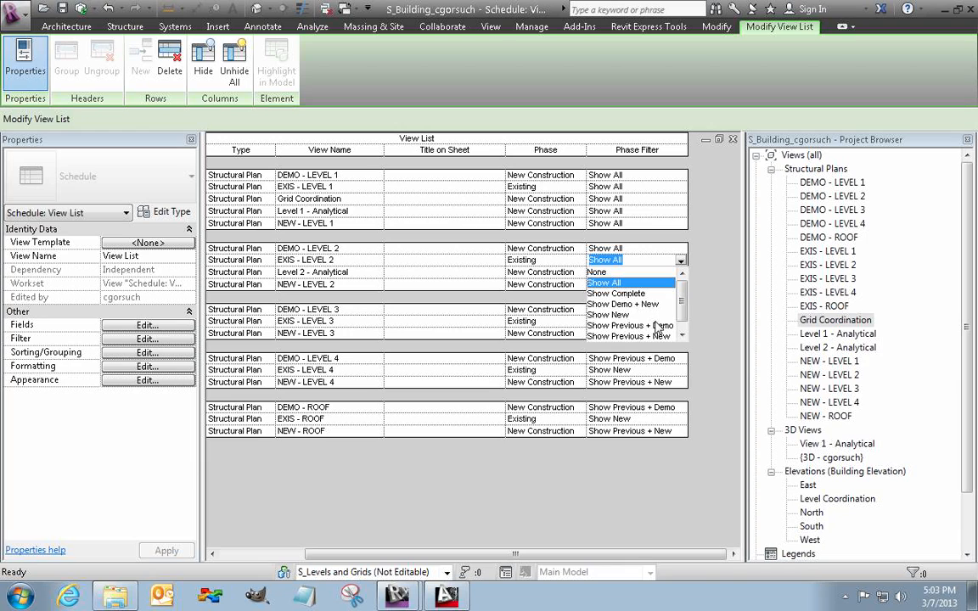
{"action": "left_click", "coordinate": [615, 307]}
{"action": "left_click", "coordinate": [679, 248]}
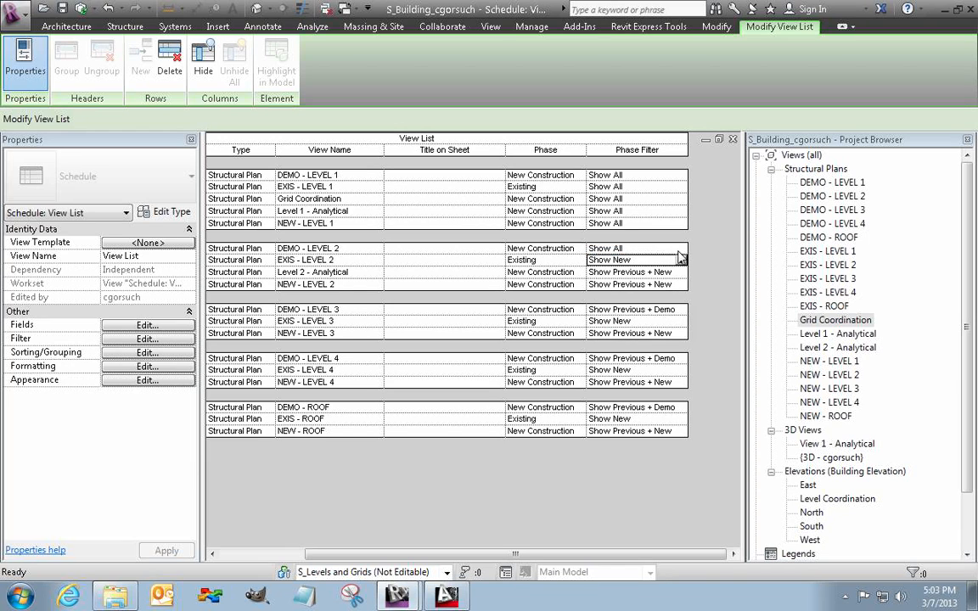
{"action": "left_click", "coordinate": [681, 248]}
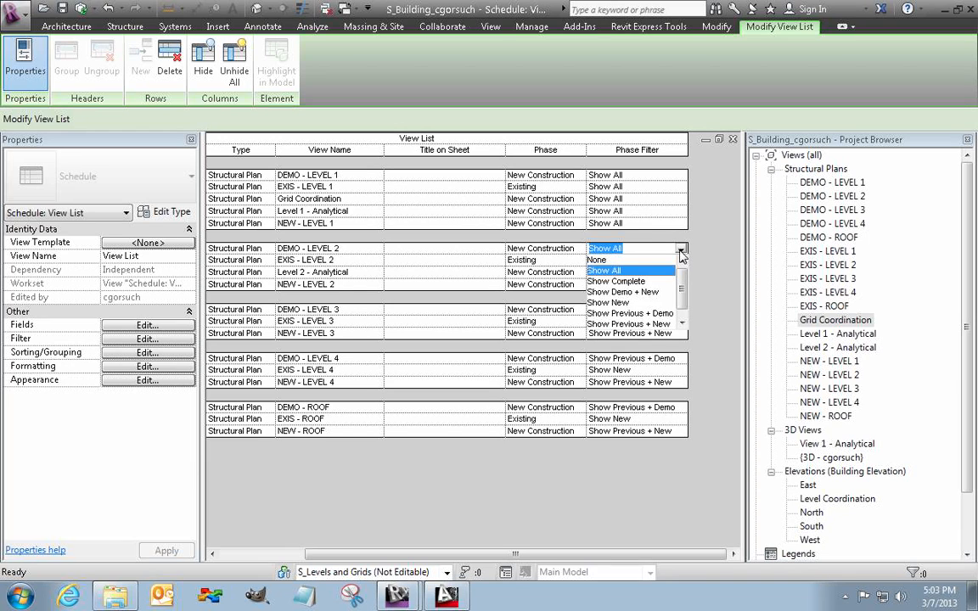
{"action": "left_click", "coordinate": [662, 314]}
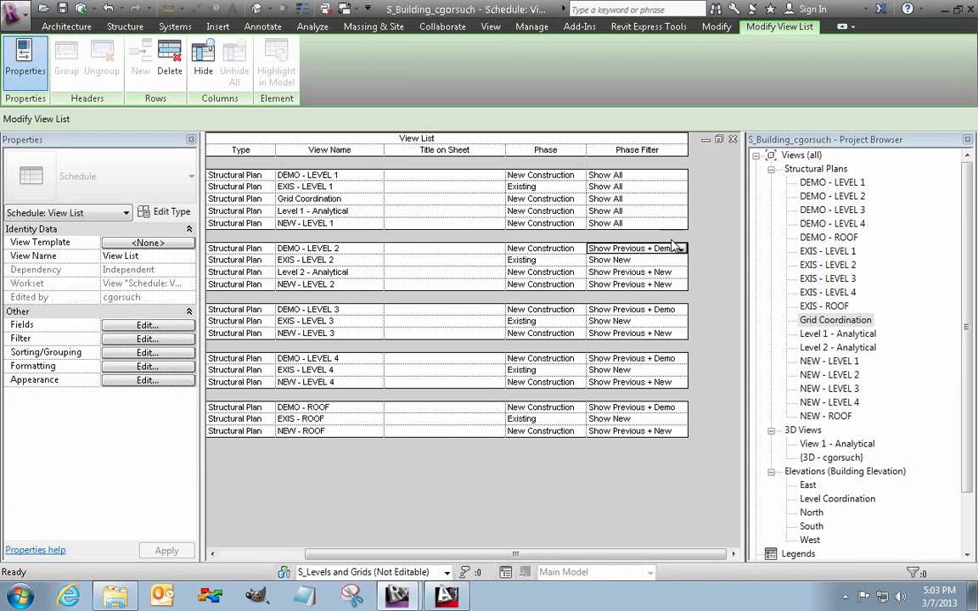
Set the phase filter of NEW - LEVEL 1 and Level 1 - Analytical to Show Previous + New, and keep Grid Coordination on Show All
{"action": "left_click", "coordinate": [679, 223]}
{"action": "left_click", "coordinate": [680, 224]}
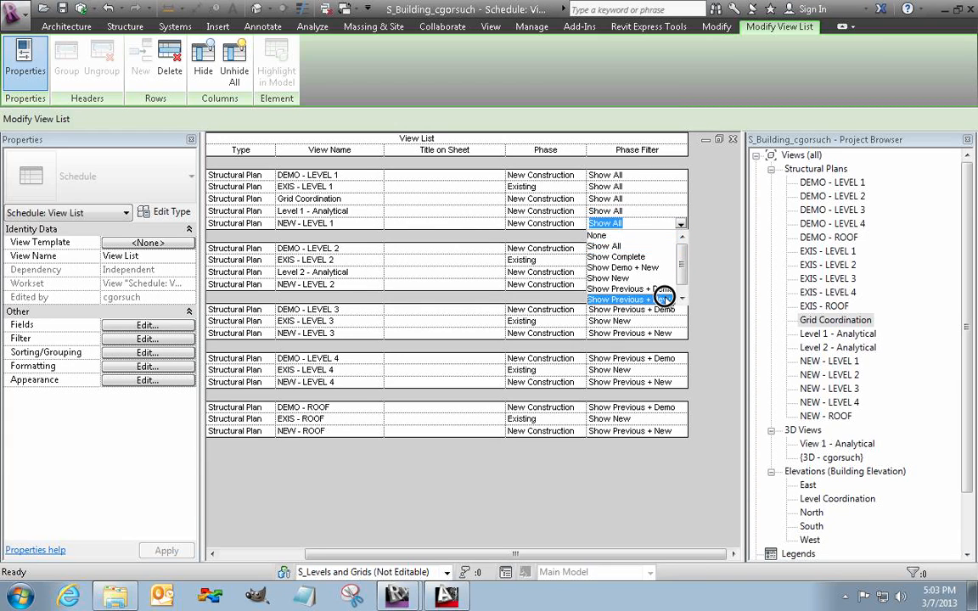
{"action": "left_click", "coordinate": [664, 299]}
{"action": "left_click", "coordinate": [679, 211]}
{"action": "left_click", "coordinate": [681, 212]}
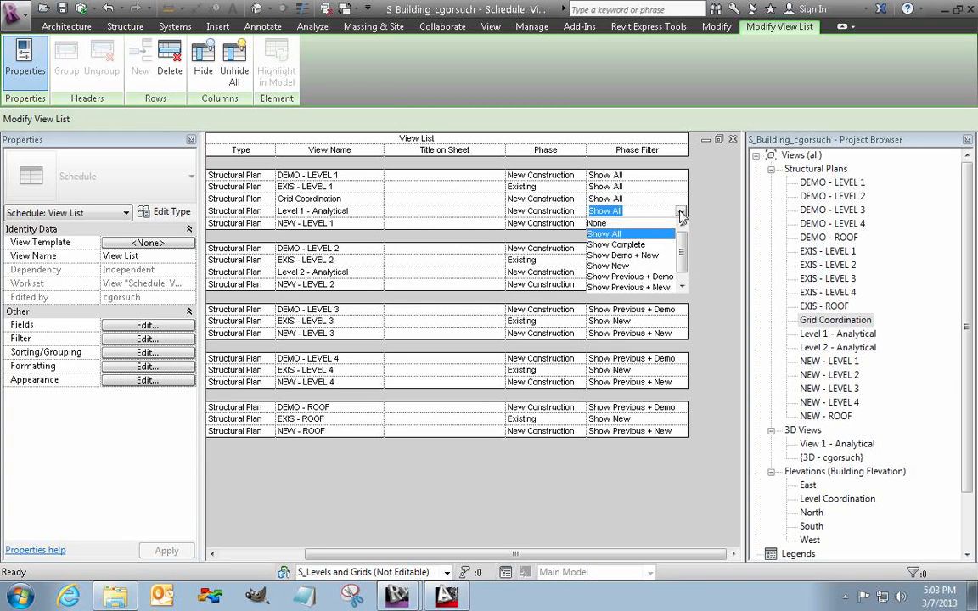
{"action": "left_click", "coordinate": [660, 286]}
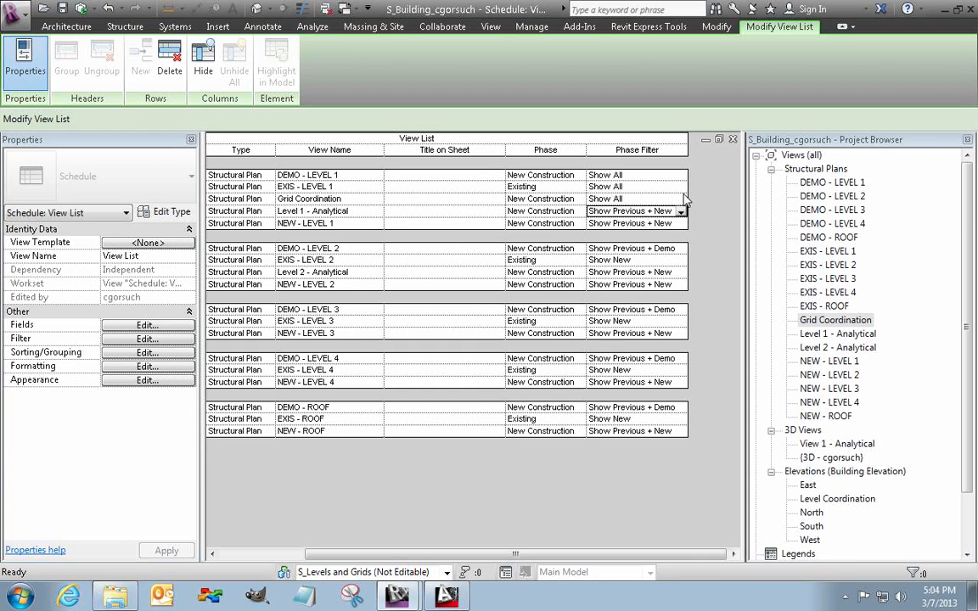
{"action": "left_click", "coordinate": [681, 198]}
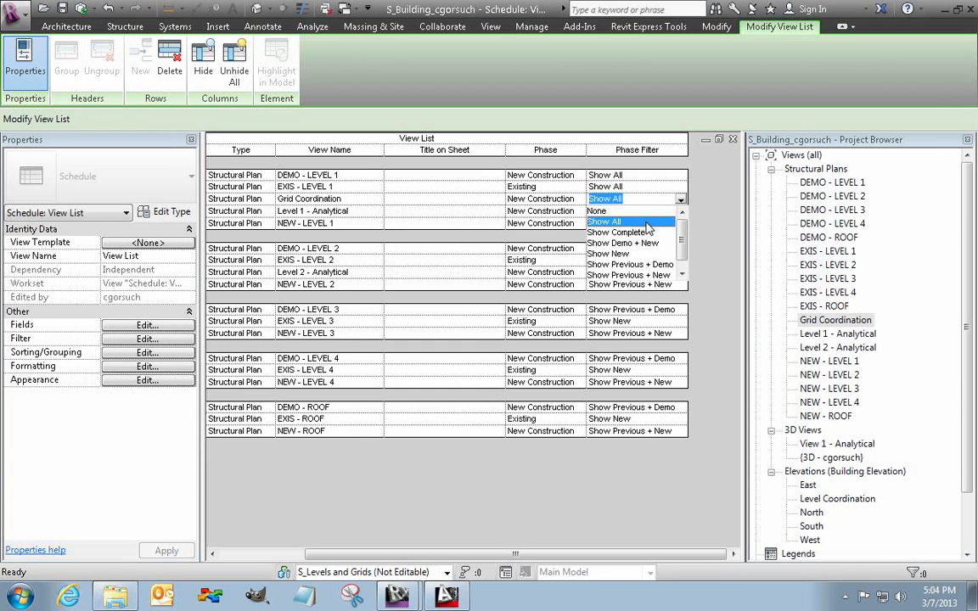
{"action": "left_click", "coordinate": [646, 224]}
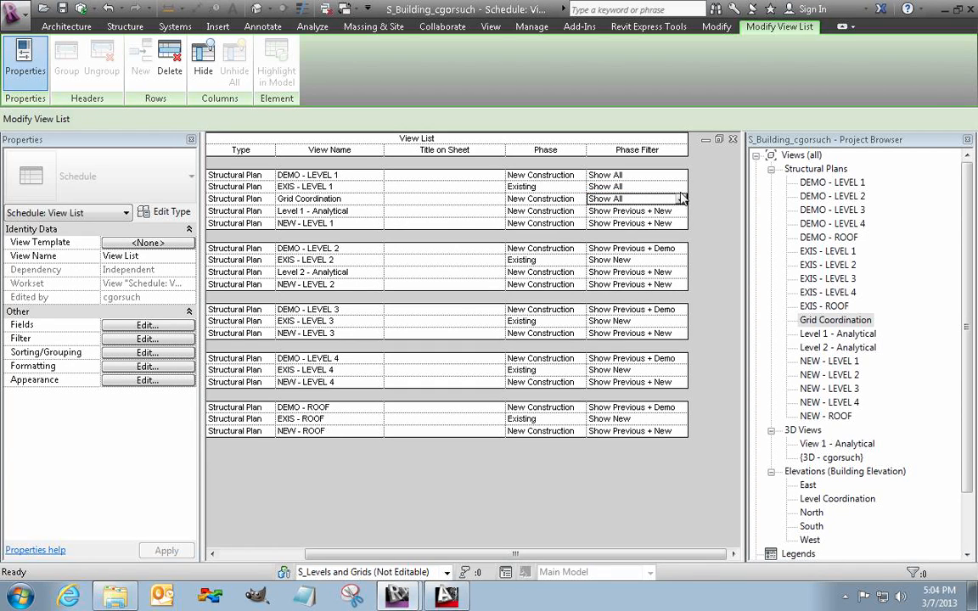
Set the phase filter of EXIS - LEVEL 1 to Show New and of DEMO - LEVEL 1 to Show Previous + Demo
{"action": "left_click", "coordinate": [679, 188]}
{"action": "left_click", "coordinate": [680, 189]}
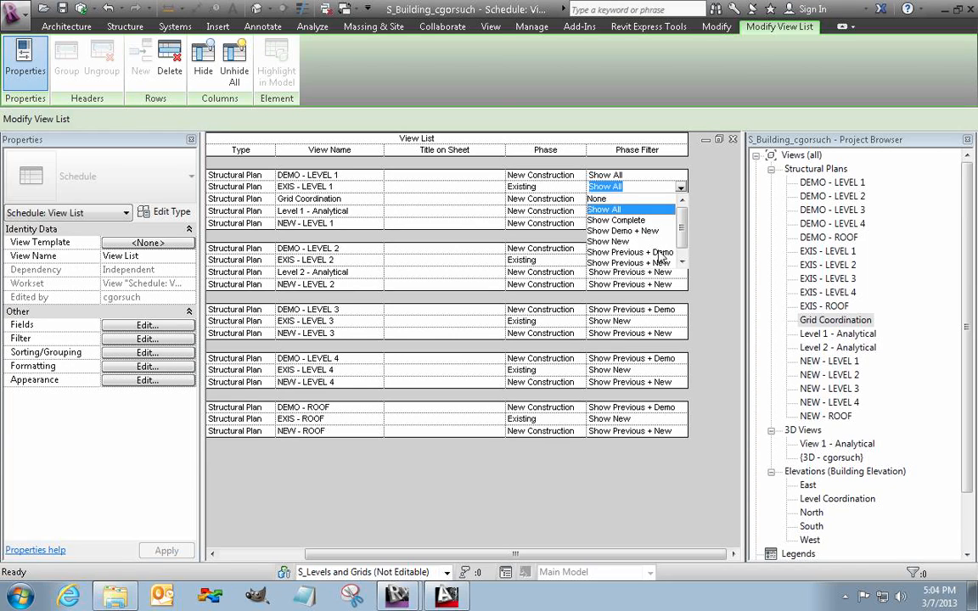
{"action": "left_click", "coordinate": [628, 241]}
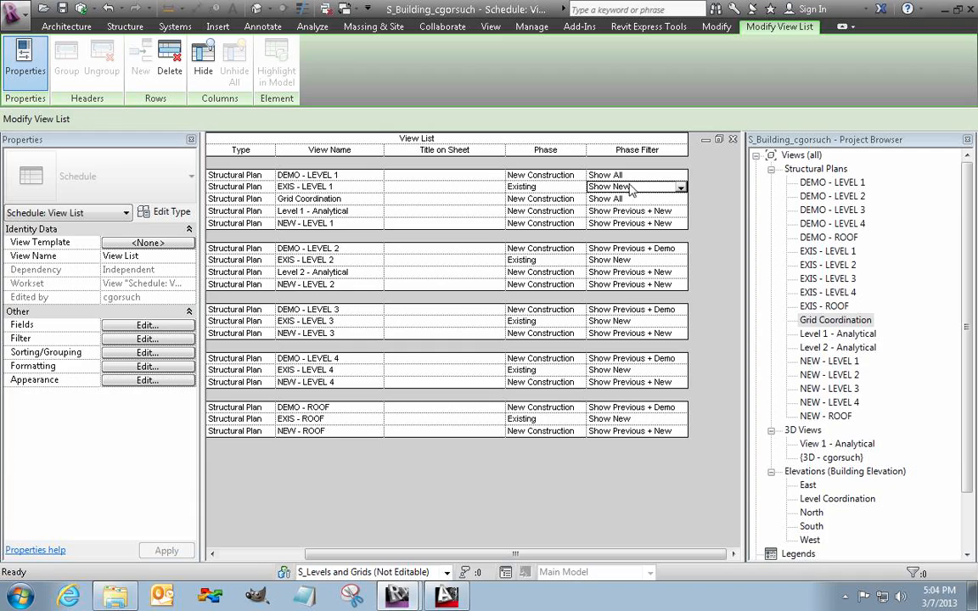
{"action": "left_click", "coordinate": [620, 175]}
{"action": "left_click", "coordinate": [680, 176]}
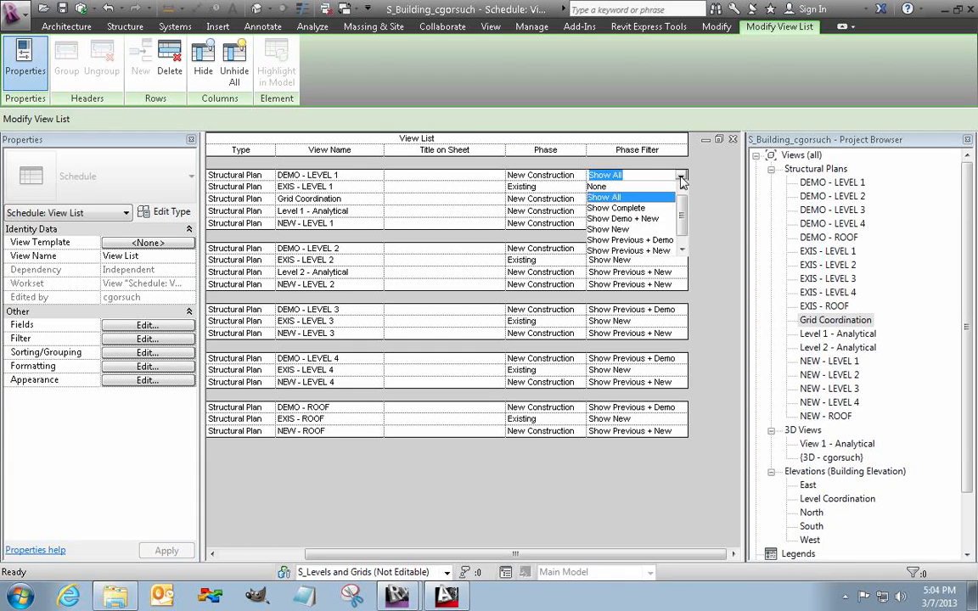
{"action": "left_click", "coordinate": [630, 241]}
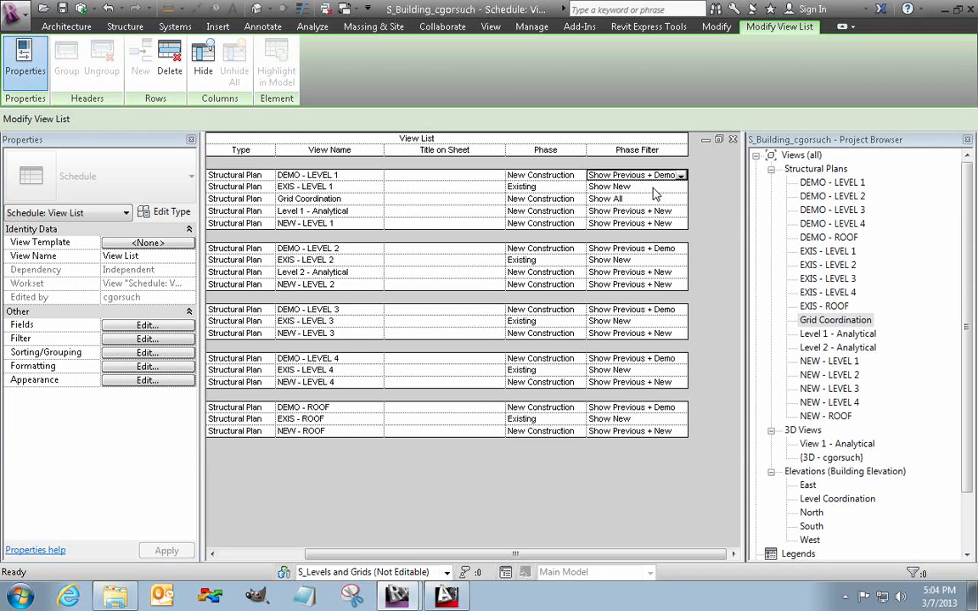
{"action": "left_click", "coordinate": [546, 187]}
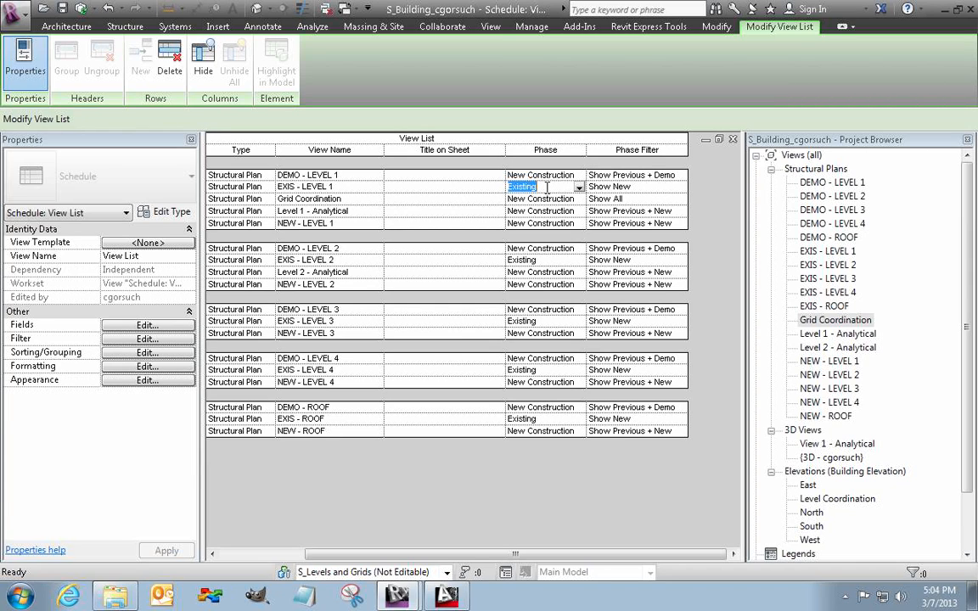
{"action": "left_click", "coordinate": [590, 187]}
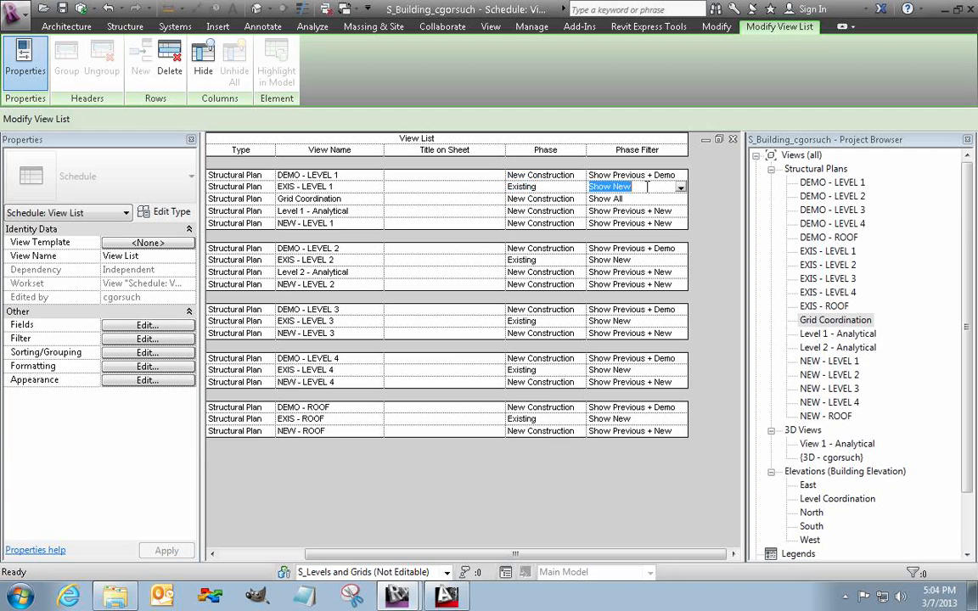
{"action": "left_click", "coordinate": [552, 187]}
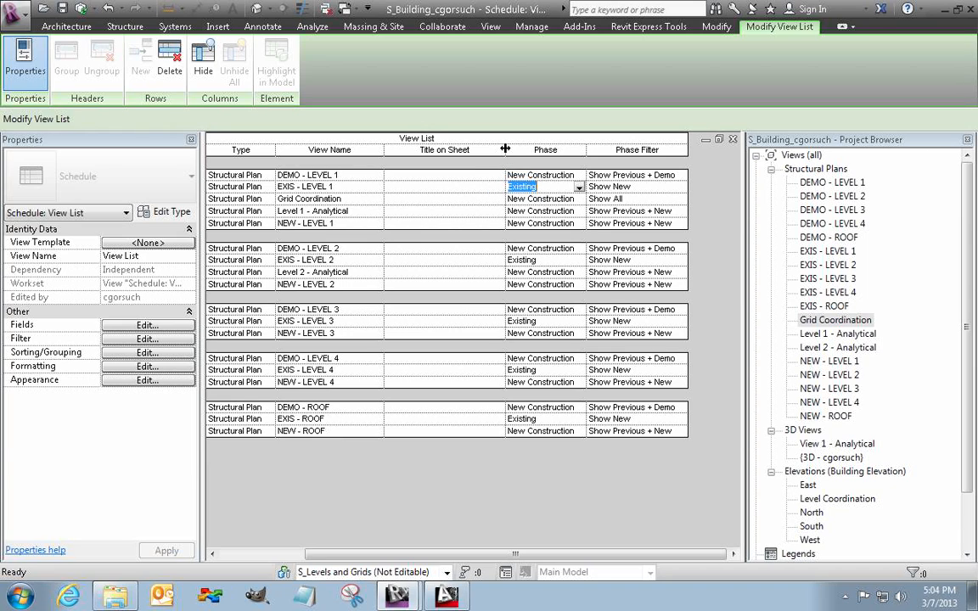
Widen the Title on Sheet column and enter LEVEL 1 STRUCTURAL DEMOLITION as the sheet title of DEMO - LEVEL 1
{"action": "left_click_drag", "start_coordinate": [505, 149], "coordinate": [533, 148]}
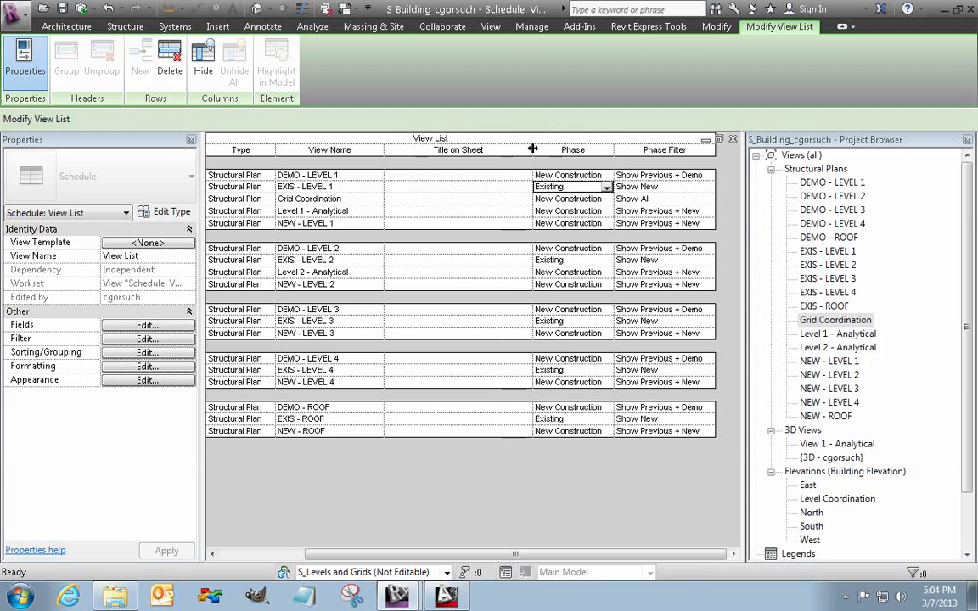
{"action": "left_click", "coordinate": [418, 175]}
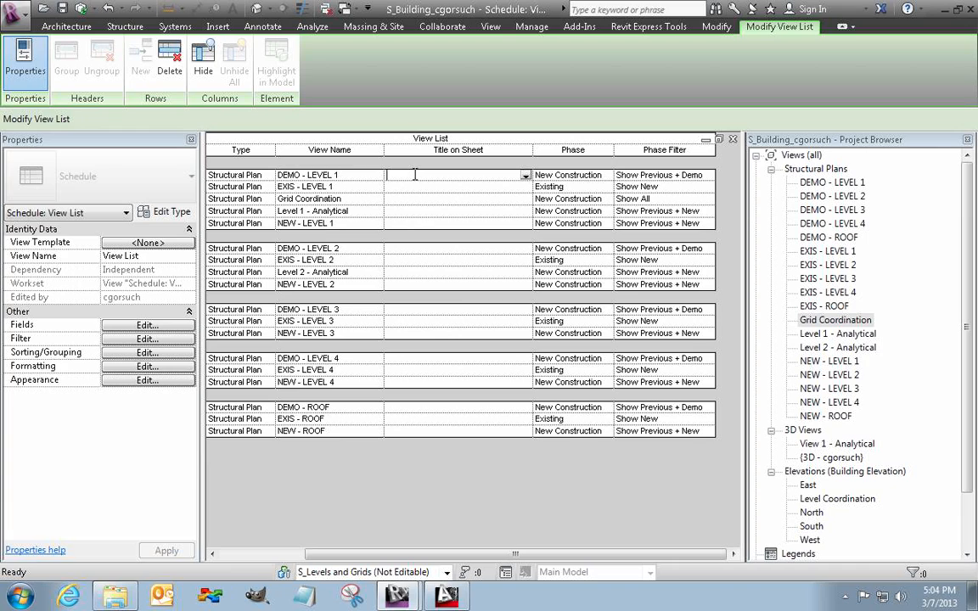
{"action": "type", "text": "LEVEL 1 STRUCTURAL DEMO"}
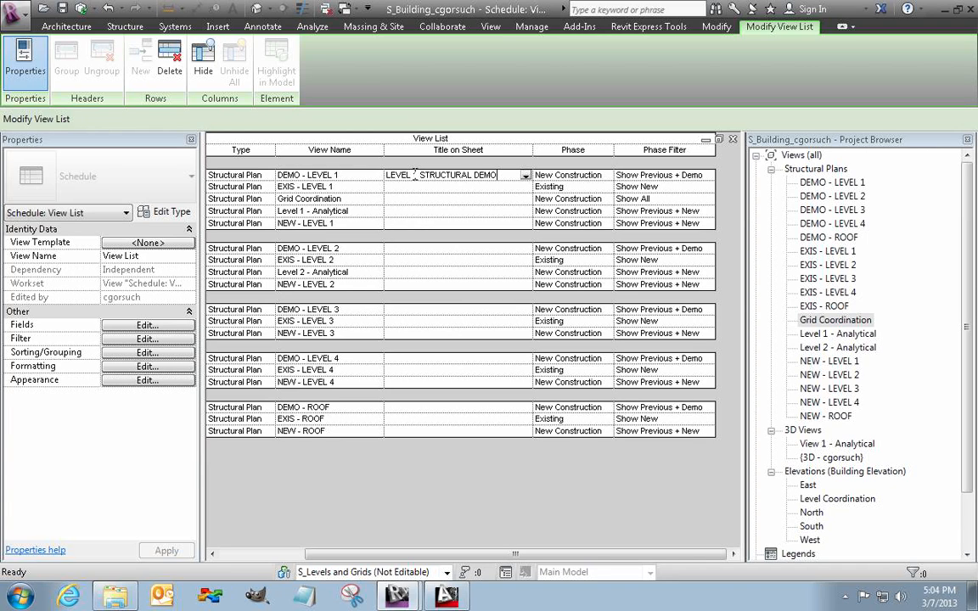
{"action": "type", "text": "LITON"}
{"action": "key", "text": "Return"}
{"action": "key", "text": "Return"}
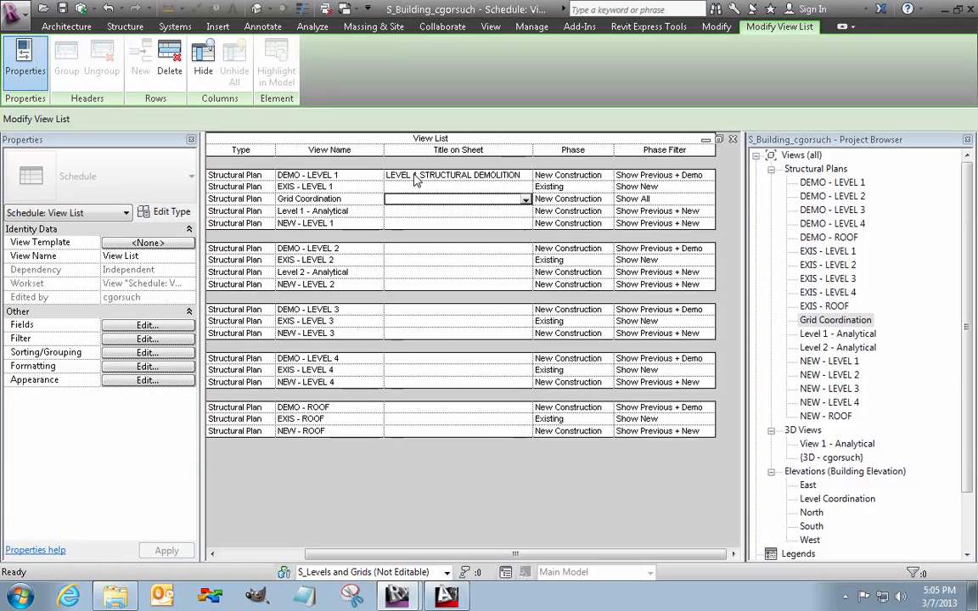
Enter LEVEL 1 STRUCTURAL CONSTRUCTION as the title on sheet for the NEW - LEVEL 1 view
{"action": "key", "text": "Return"}
{"action": "key", "text": "Return"}
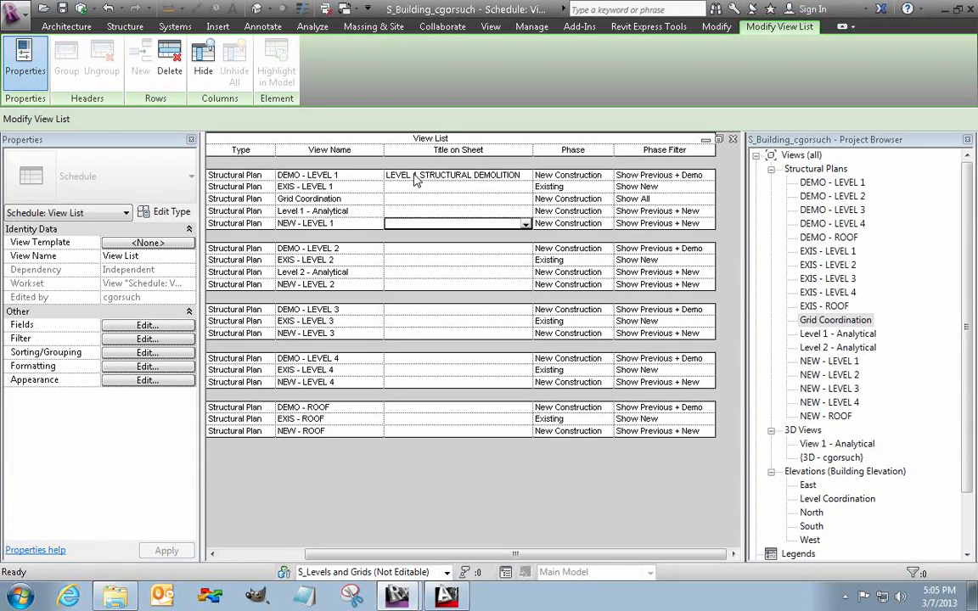
{"action": "type", "text": "LEVEL "}
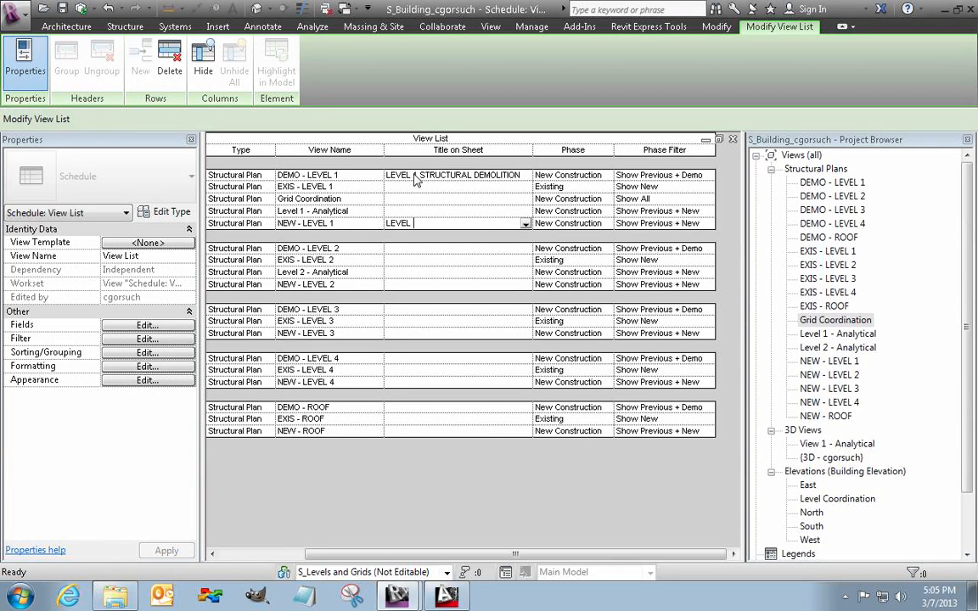
{"action": "type", "text": "1 STRUCTURAL CONSTRUC"}
{"action": "key", "text": "Return"}
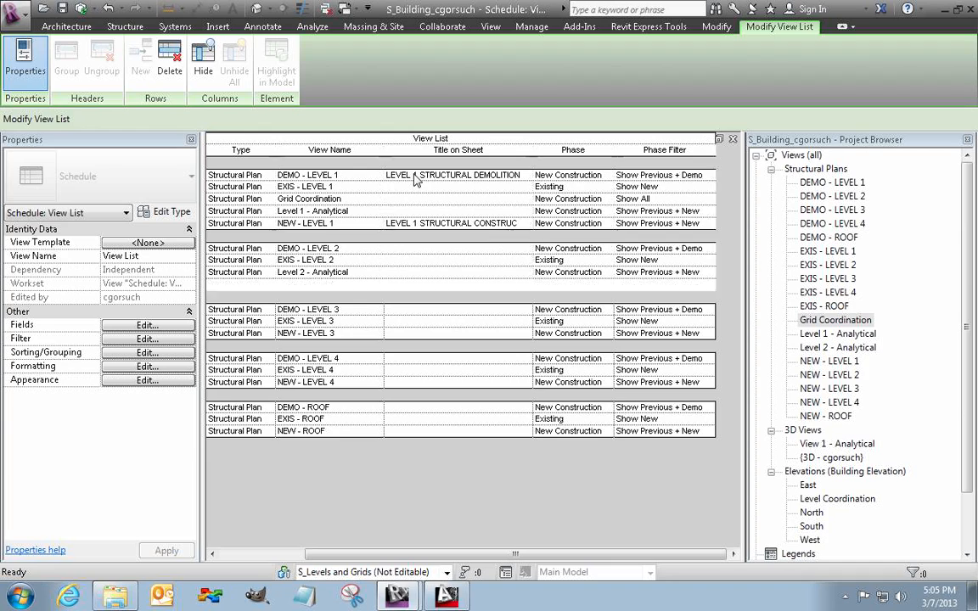
Enter the sheet titles LEVEL 2 STRUCTURAL DEMOLITION for DEMO - LEVEL 2 and LEVEL 2 STRUCTURAL CONSTRUCTION for NEW - LEVEL 2
{"action": "type", "text": "L"}
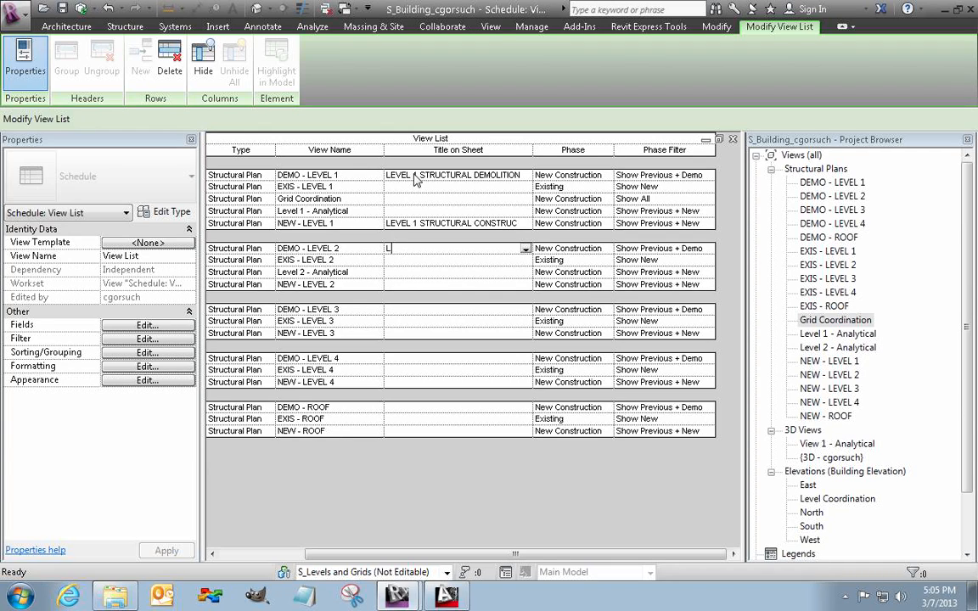
{"action": "type", "text": "EVEL 2 STRUCTURAL DEMOLITION"}
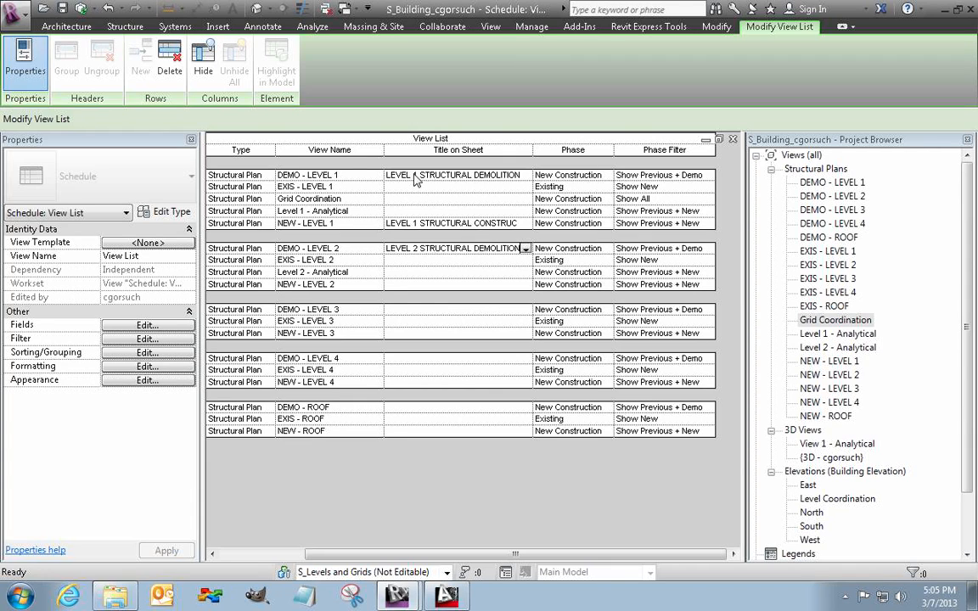
{"action": "key", "text": "Return"}
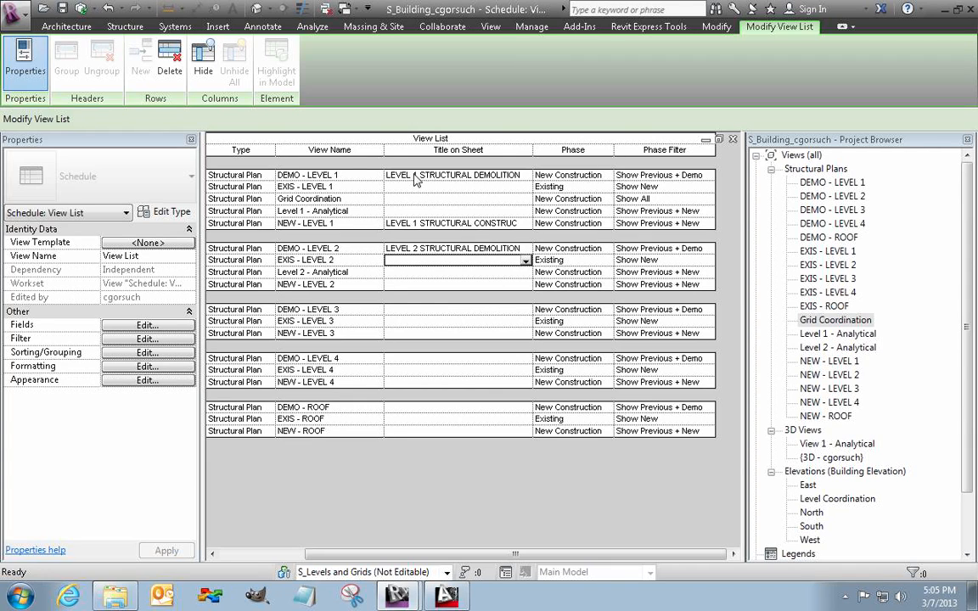
{"action": "key", "text": "Down"}
{"action": "key", "text": "Down"}
{"action": "type", "text": "LEVE"}
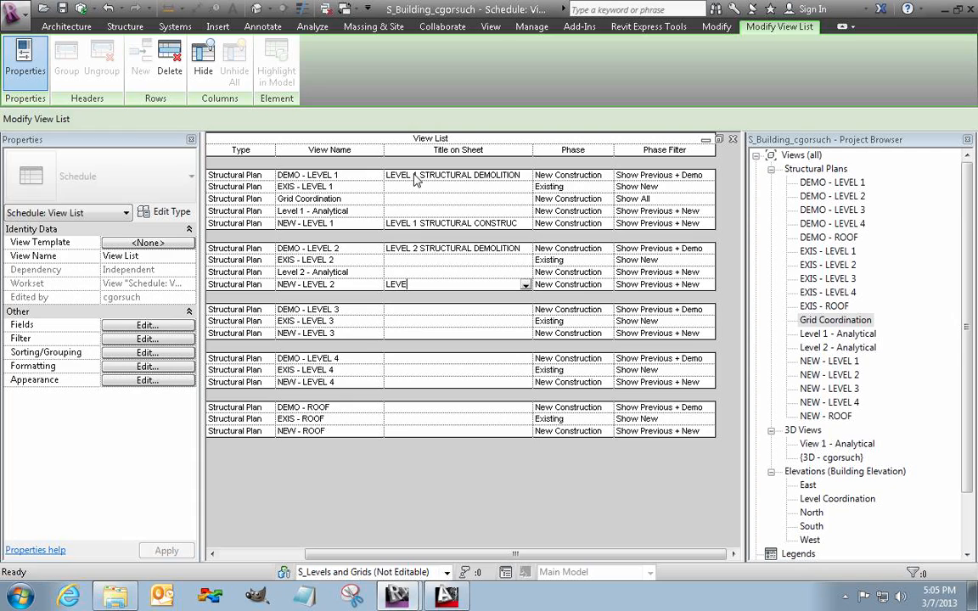
{"action": "type", "text": "L 2 STRUCTURAL CONSTRUCTION"}
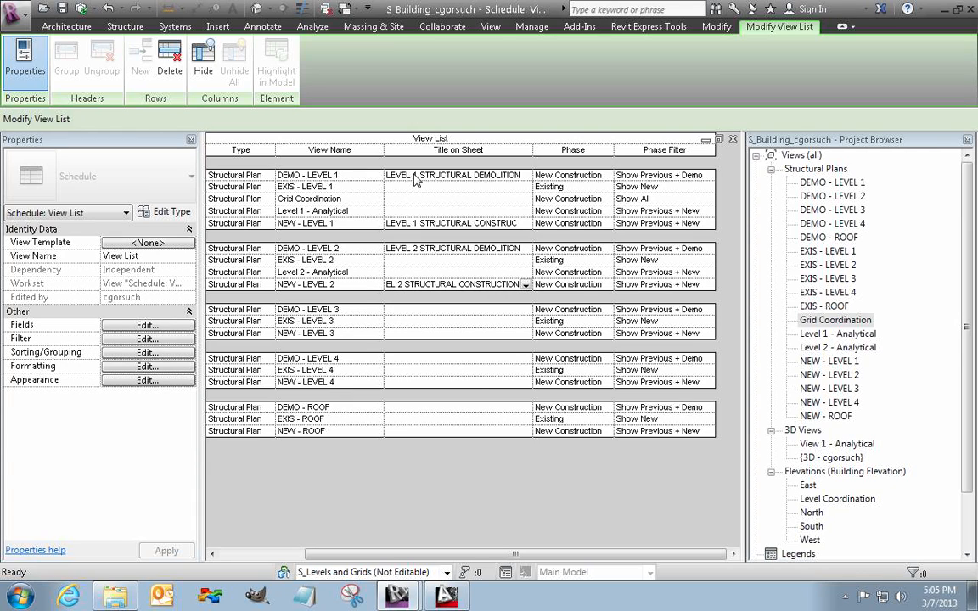
{"action": "key", "text": "Return"}
Enter the sheet titles LEVEL 3 STRUCTURAL DEMOLITION for DEMO - LEVEL 3 and LEVEL 3 STRUCTURAL CONSTRUCTION for NEW - LEVEL 3
{"action": "type", "text": "LEVEL 3"}
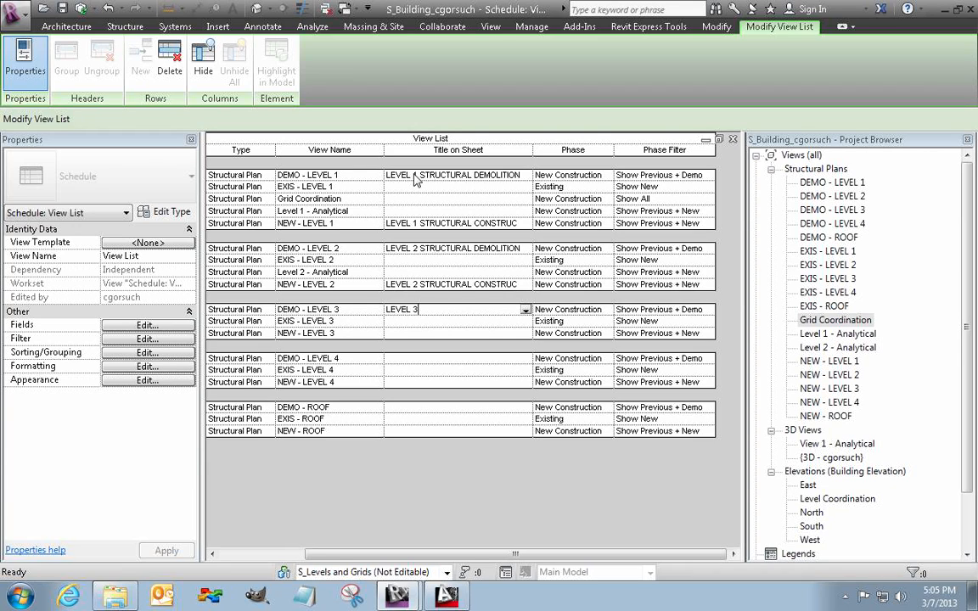
{"action": "type", "text": " STRUCTURAL DEMOLITION"}
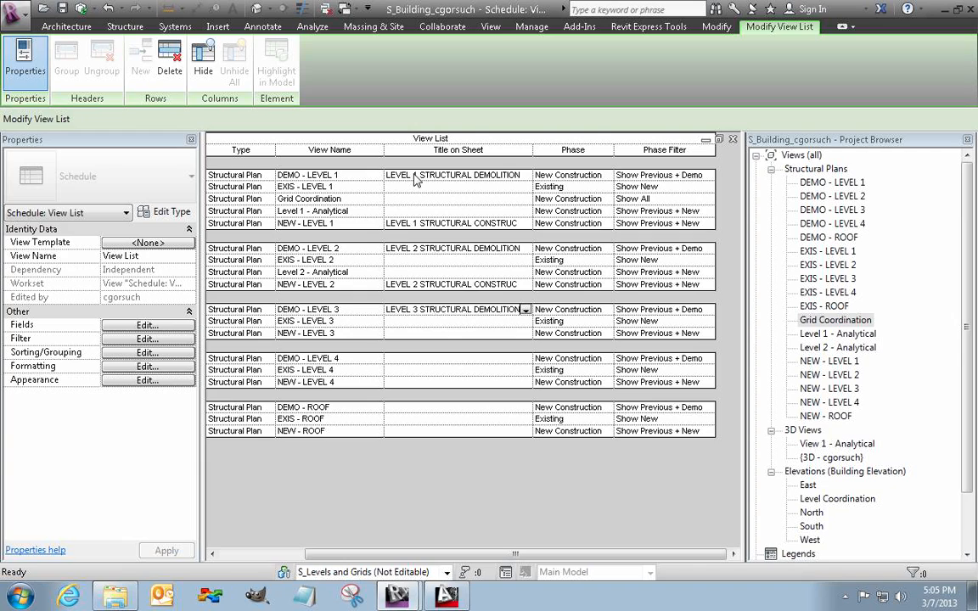
{"action": "key", "text": "Return"}
{"action": "key", "text": "Down"}
{"action": "type", "text": "LEVEL 3 STRUCTURAL "}
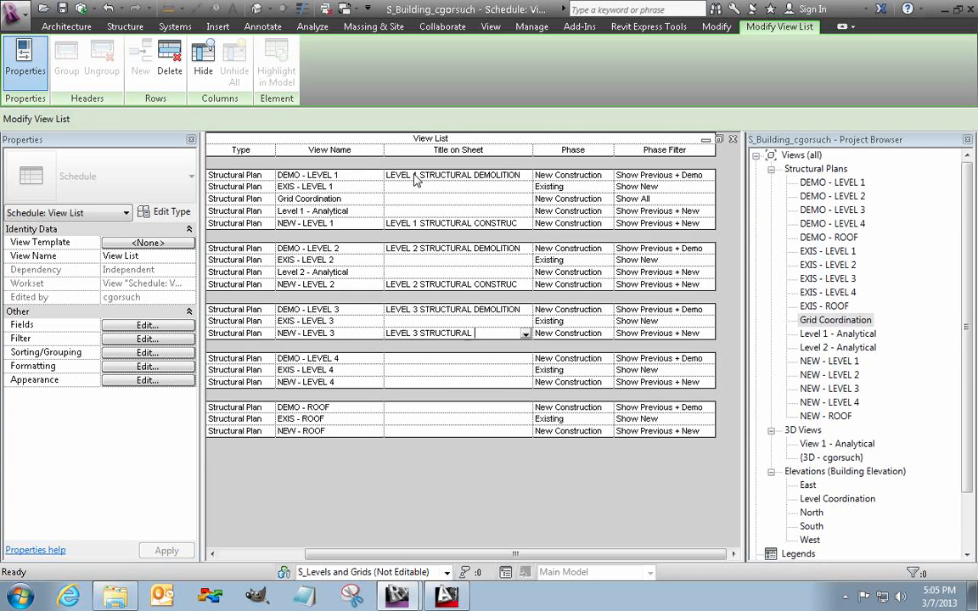
{"action": "type", "text": "CONSTRUCTION"}
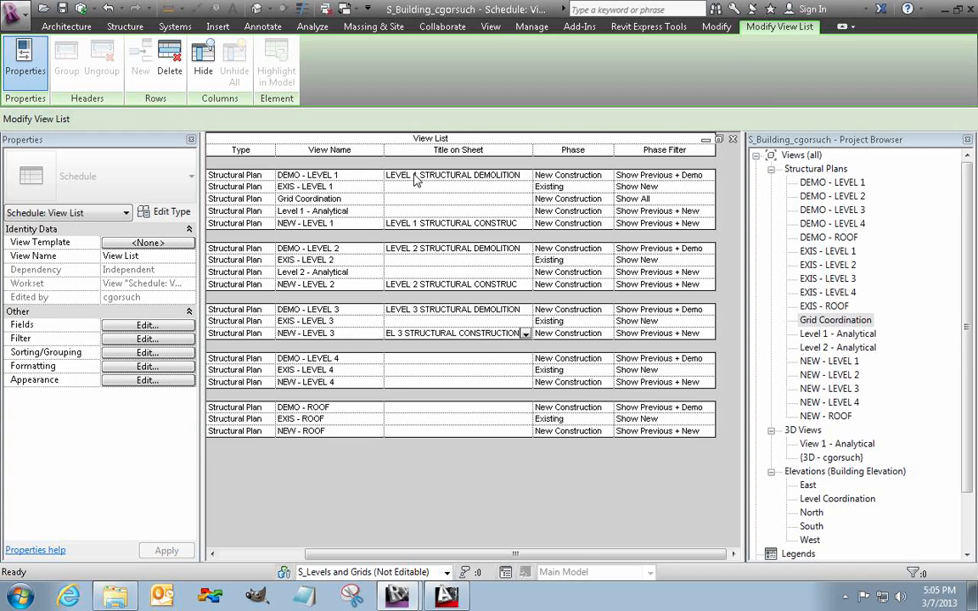
{"action": "key", "text": "Down"}
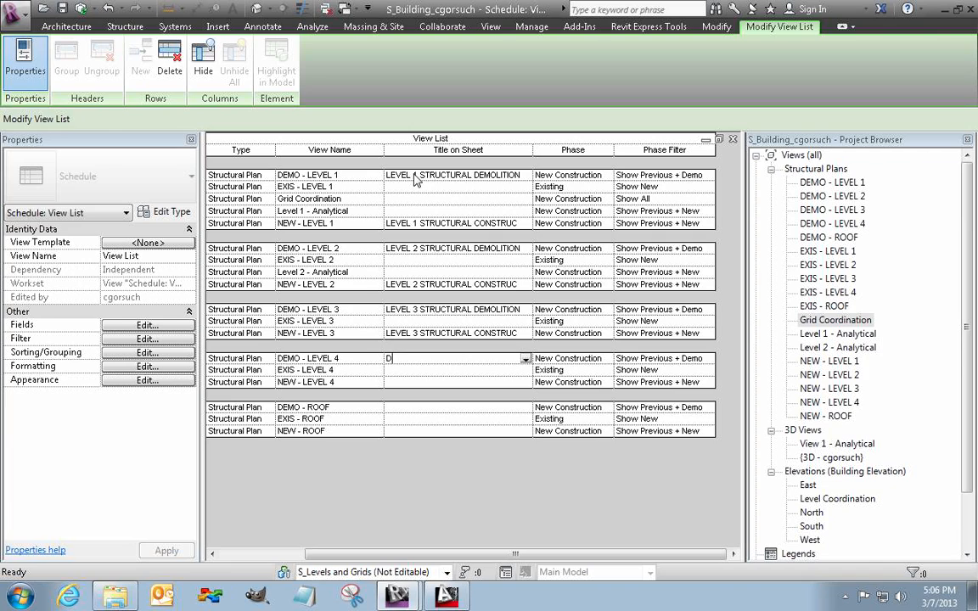
Enter the sheet titles LEVEL 4 STRUCTURAL DEMOLITION for DEMO - LEVEL 4 and LEVEL 4 STRUCTURAL CONSTRUCTION for NEW - LEVEL 4
{"action": "type", "text": "LEVEL 4"}
{"action": "type", "text": " DEMO"}
{"action": "key", "text": "BackSpace"}
{"action": "key", "text": "BackSpace"}
{"action": "key", "text": "BackSpace"}
{"action": "key", "text": "BackSpace"}
{"action": "type", "text": "STRUCTURAL DEMOLITION"}
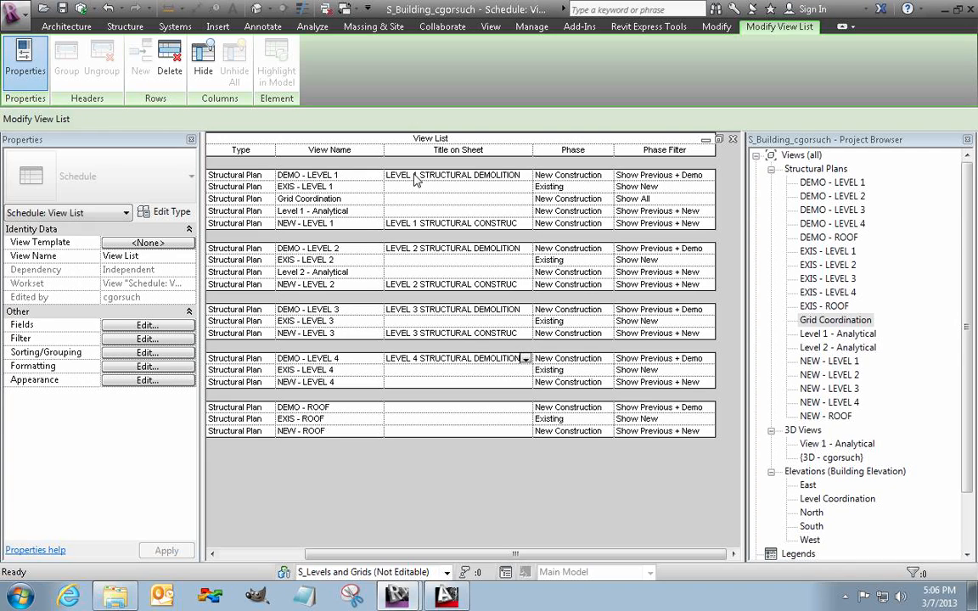
{"action": "key", "text": "Down"}
{"action": "key", "text": "Down"}
{"action": "type", "text": "LEVEL 4 STRUCTURAL CONSTRUCTION"}
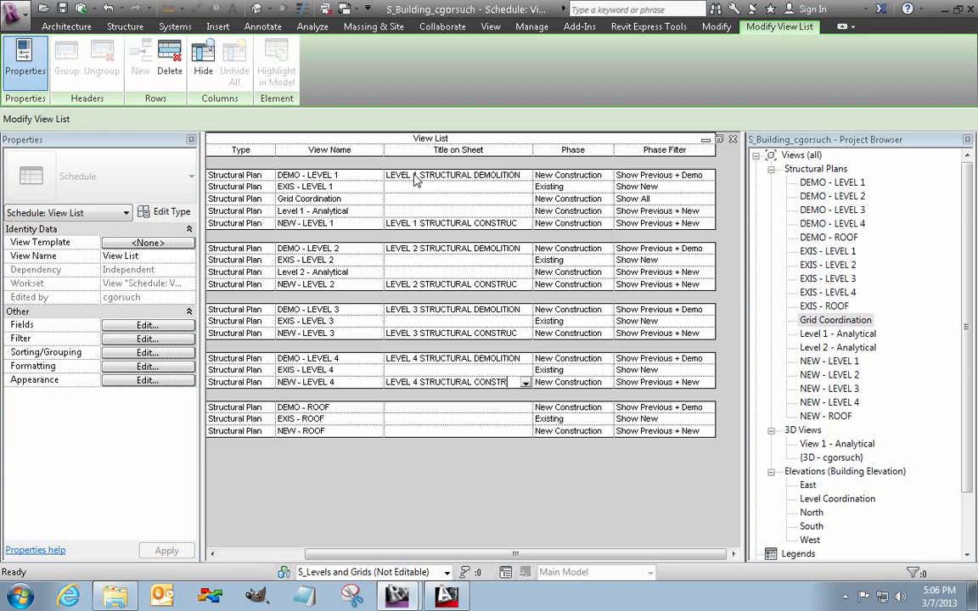
{"action": "key", "text": "Down"}
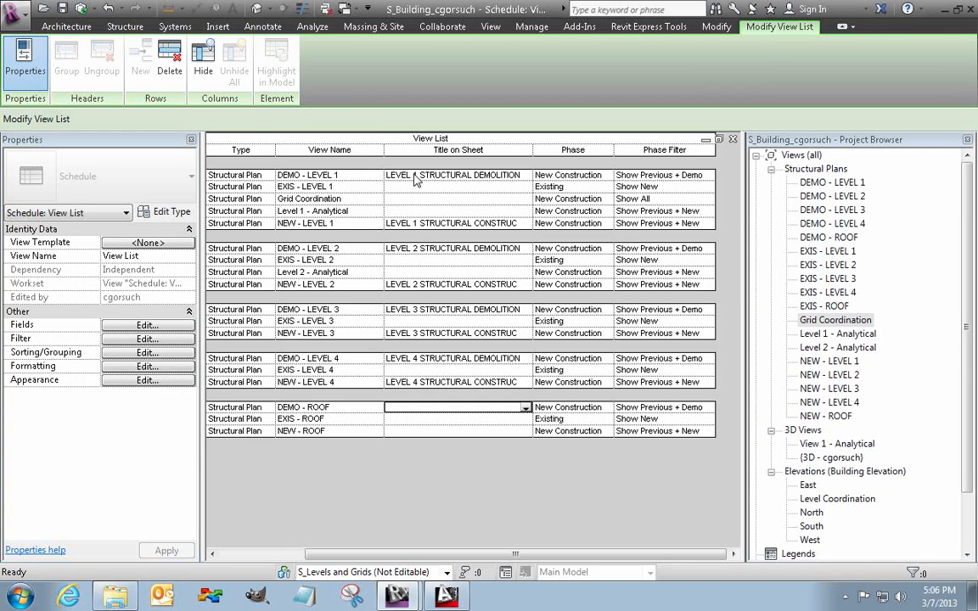
Enter ROOF STRUCTURAL DEMOLIITON as the title on sheet for the DEMO - ROOF view
{"action": "type", "text": "ROOF"}
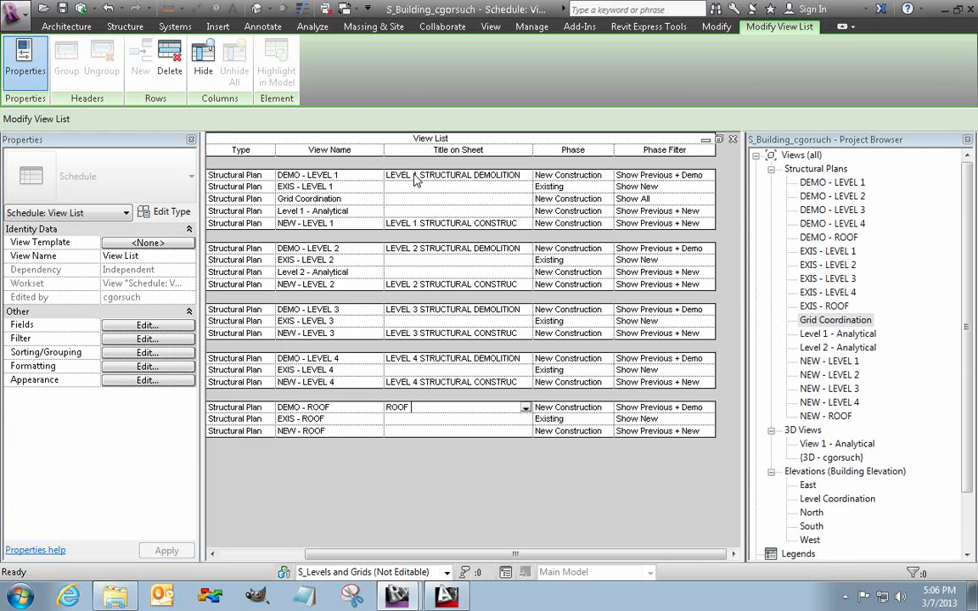
{"action": "type", "text": " STRUCTURAL DEMOLIITON"}
{"action": "key", "text": "Return"}
{"action": "key", "text": "Up"}
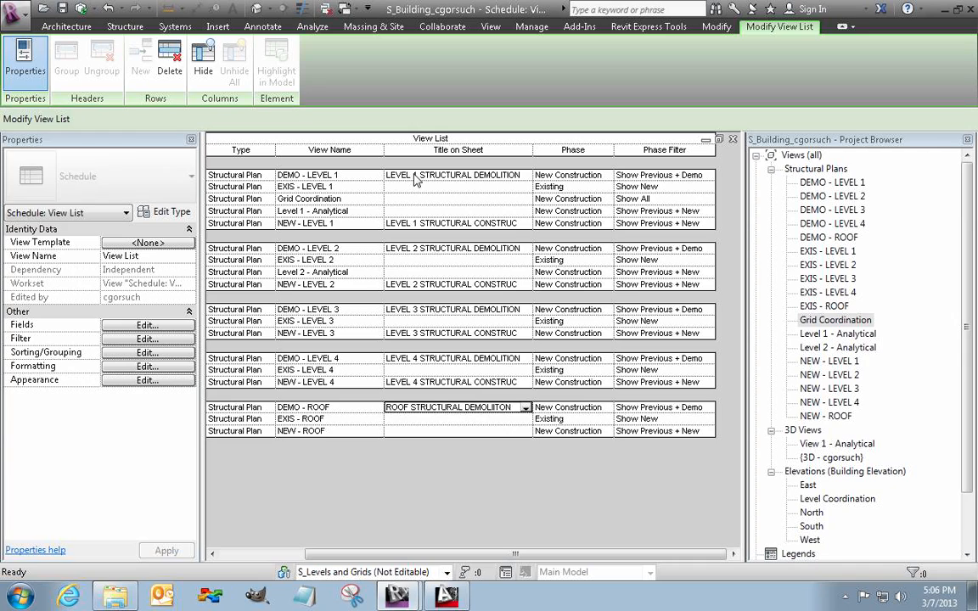
{"action": "key", "text": "Tab"}
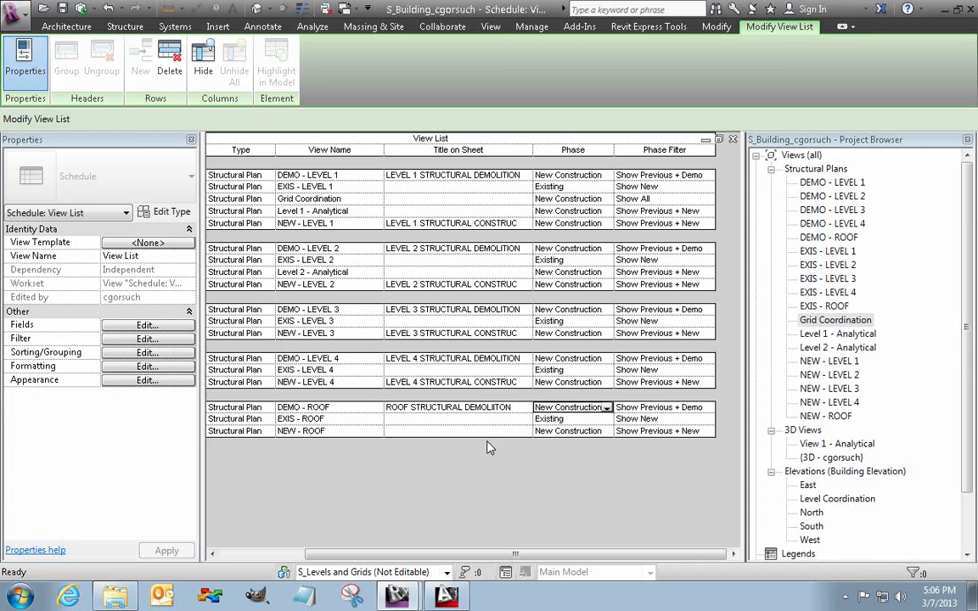
Correct the DEMO - ROOF sheet title to ROOF STRUCTURAL DEMOLITION and enter ROOF STRUCTURAL CONSTRUCTION for NEW - ROOF
{"action": "key", "text": "shift+Tab"}
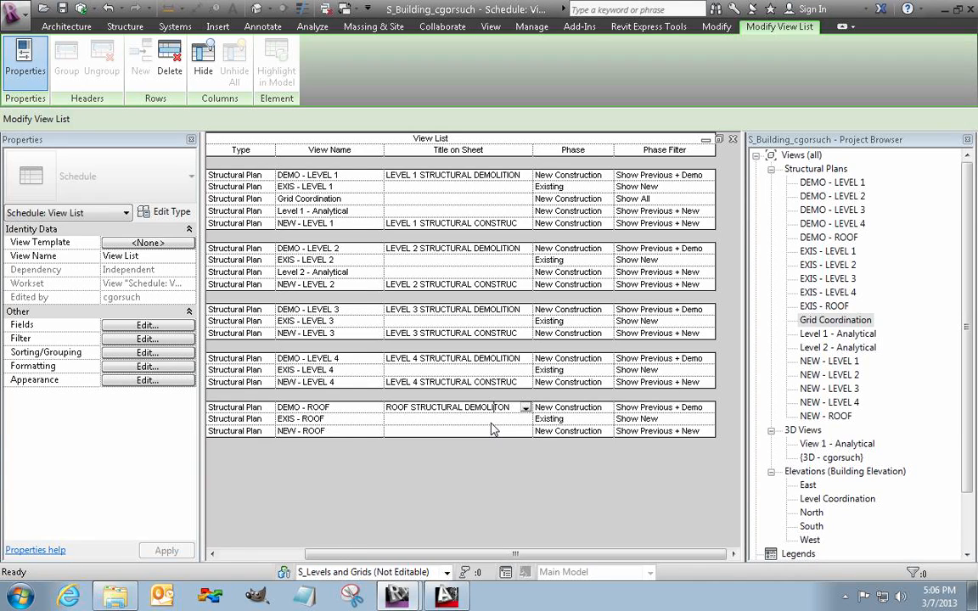
{"action": "left_click", "coordinate": [492, 429]}
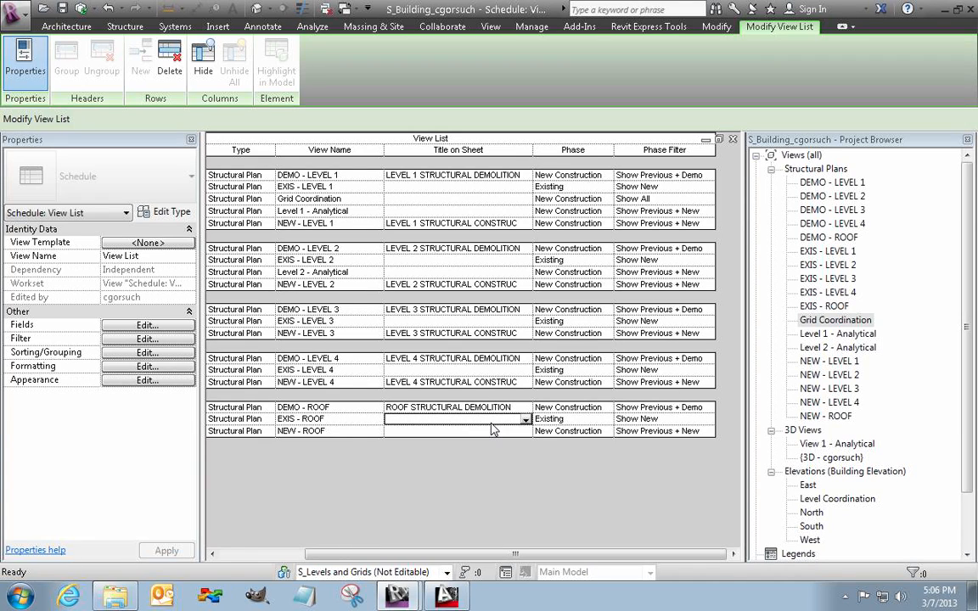
{"action": "type", "text": "ROOF STR"}
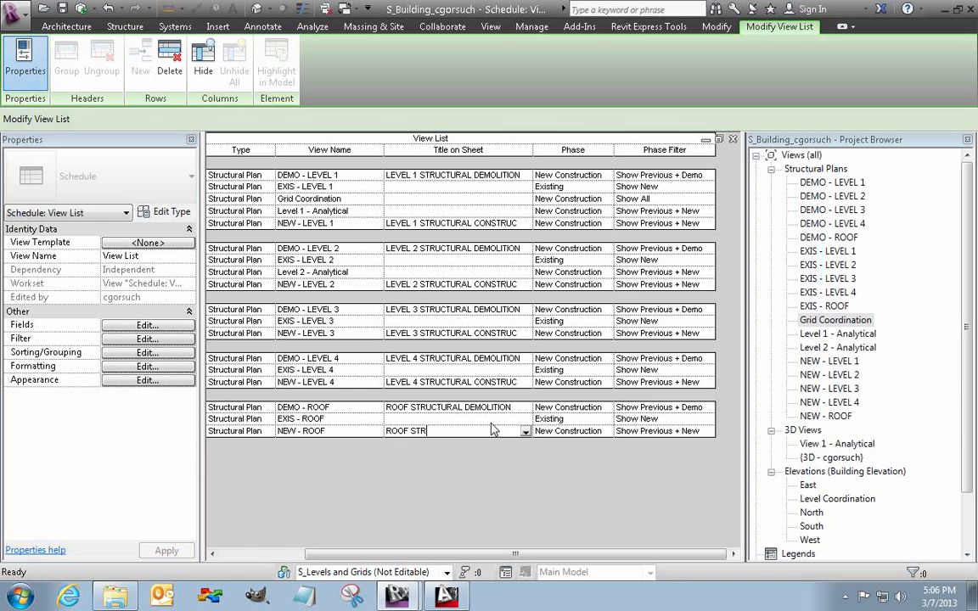
{"action": "type", "text": "UCTURAL CONSTRUCTION"}
{"action": "left_click", "coordinate": [538, 509]}
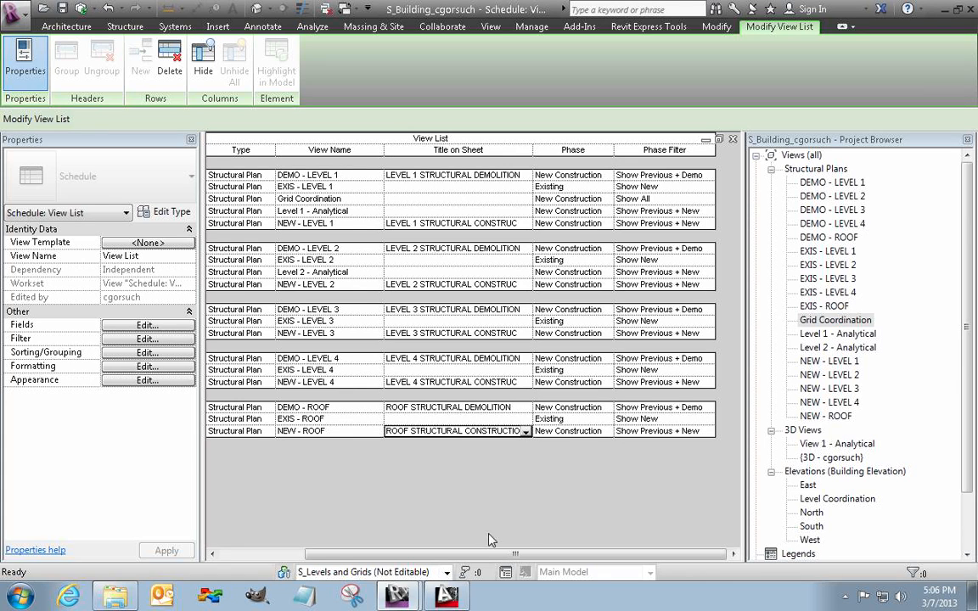
Rename the Level 1 - Analytical view as ANALYTICAL - LEVEL 1 in the view list
{"action": "left_click_drag", "start_coordinate": [490, 554], "coordinate": [219, 539]}
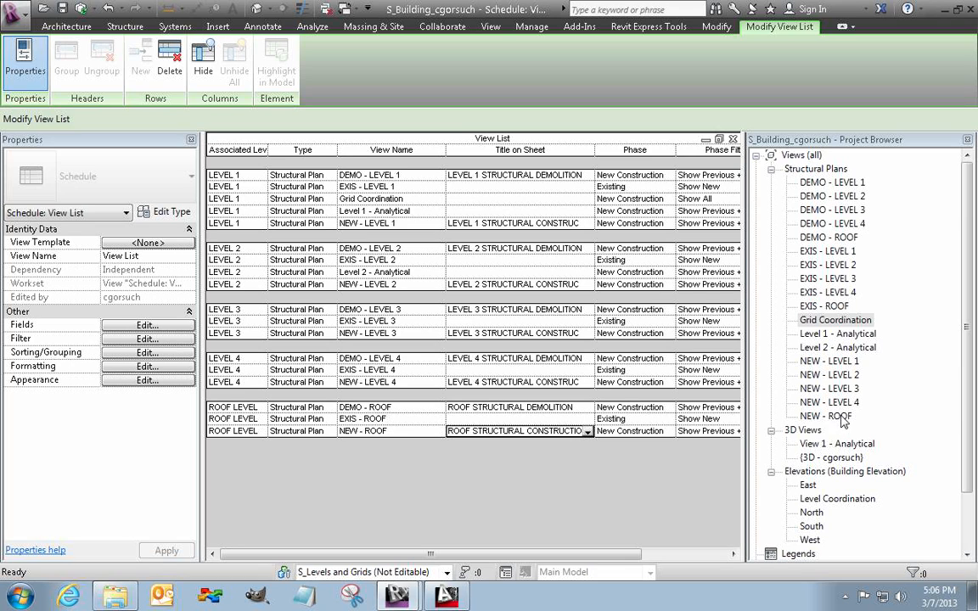
{"action": "left_click", "coordinate": [836, 334]}
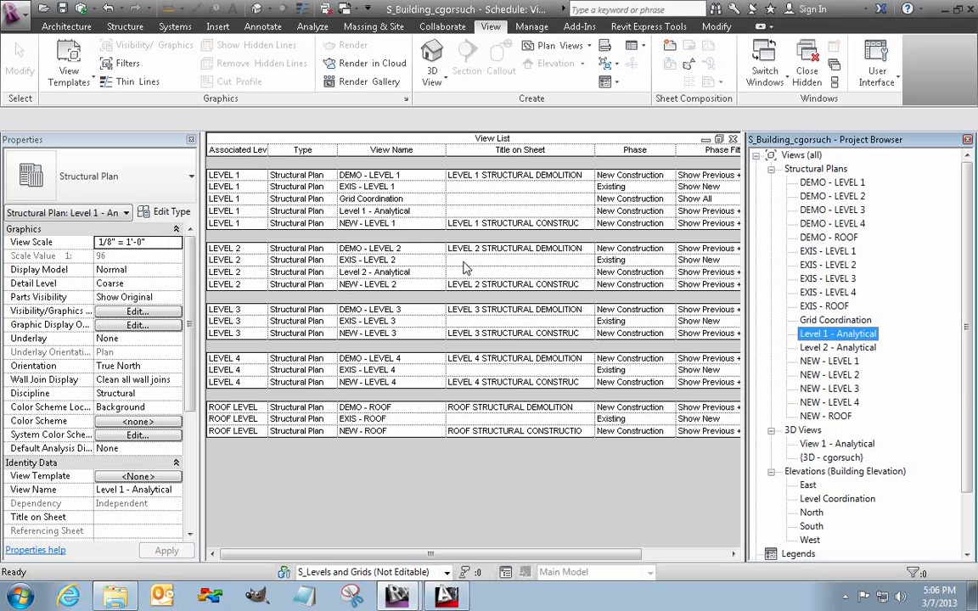
{"action": "left_click", "coordinate": [423, 212]}
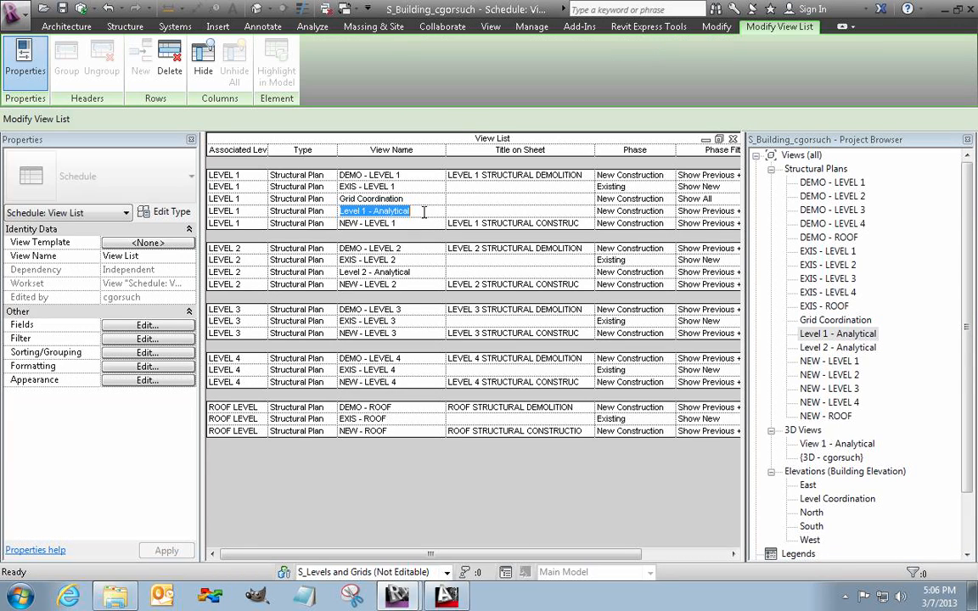
{"action": "type", "text": "ANAL"}
{"action": "key", "text": "BackSpace"}
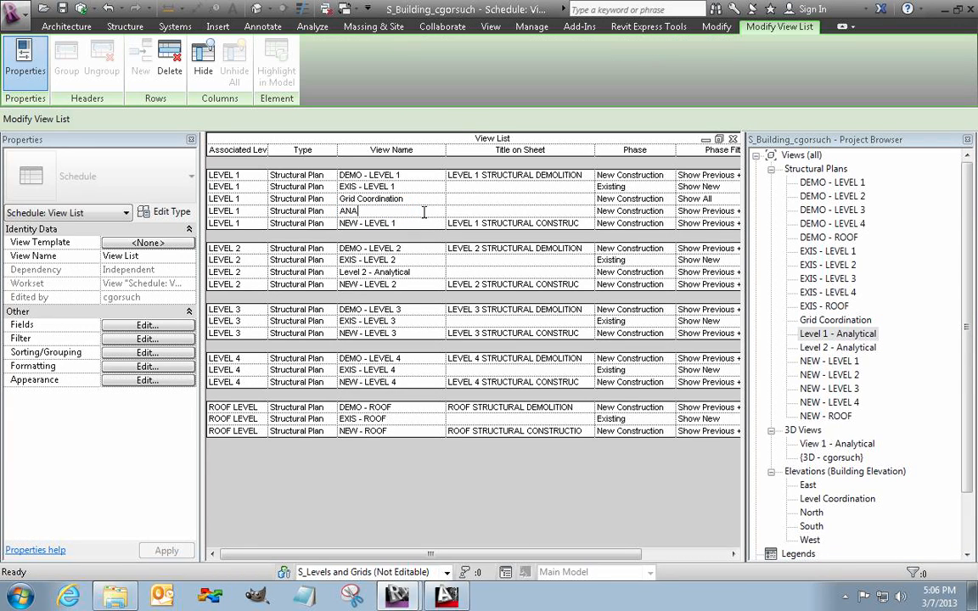
{"action": "type", "text": "LYSIS"}
{"action": "key", "text": "BackSpace"}
{"action": "key", "text": "BackSpace"}
{"action": "key", "text": "BackSpace"}
{"action": "key", "text": "BackSpace"}
{"action": "key", "text": "BackSpace"}
{"action": "key", "text": "BackSpace"}
{"action": "key", "text": "BackSpace"}
{"action": "key", "text": "BackSpace"}
{"action": "type", "text": "ANALYTICAL - LEVEL 1"}
{"action": "key", "text": "Return"}
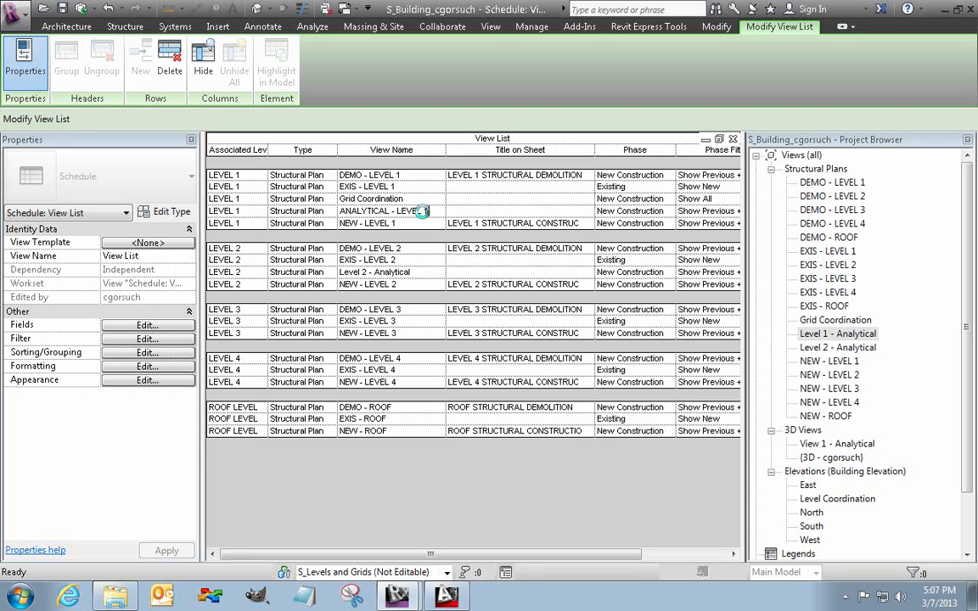
Rename the Level 2 - Analytical view as ANALYTICAL - LEVEL 2 in the view list
{"action": "left_click", "coordinate": [426, 272]}
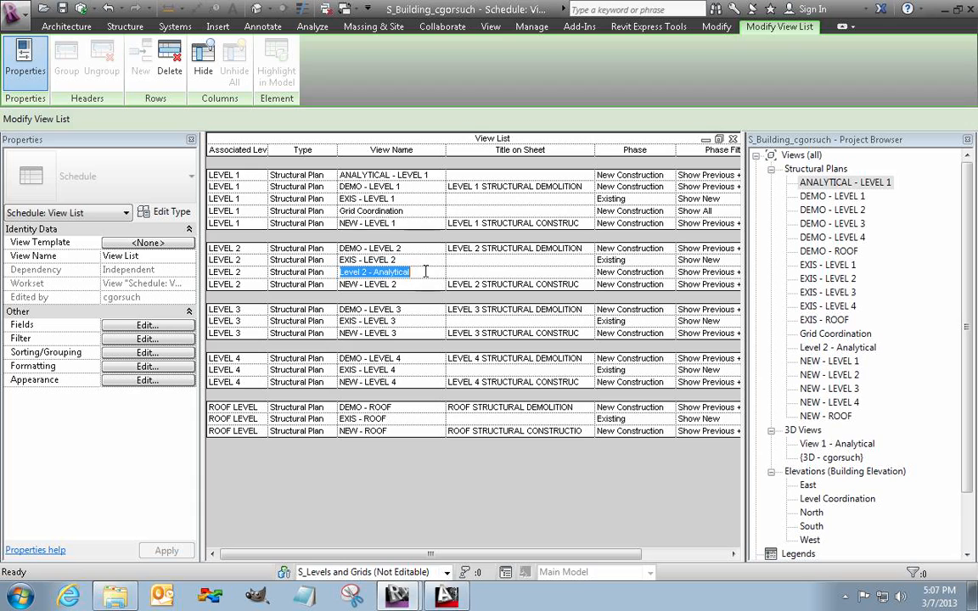
{"action": "type", "text": "ANAL"}
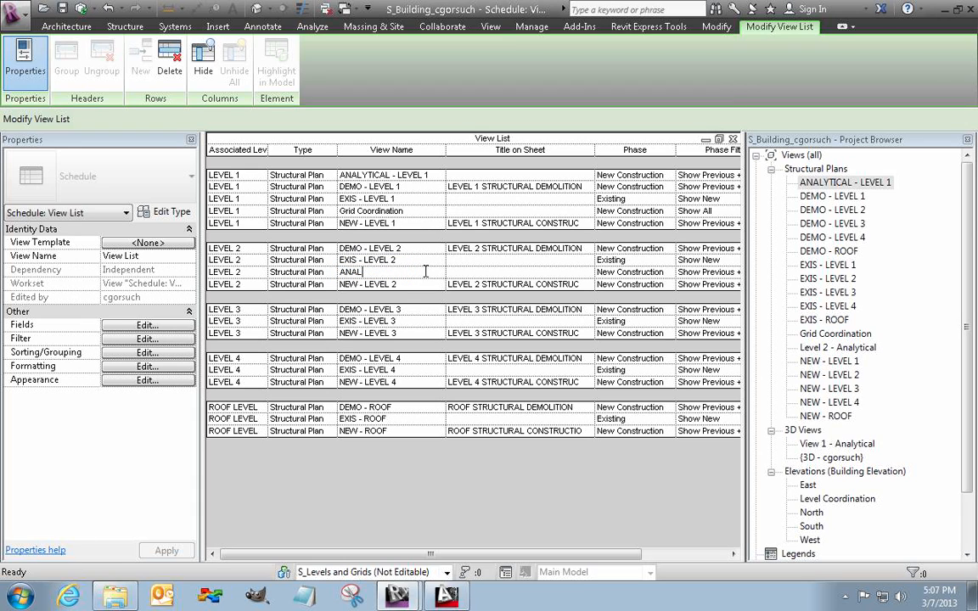
{"action": "type", "text": "YTICAL - LEVEL 2"}
{"action": "key", "text": "Return"}
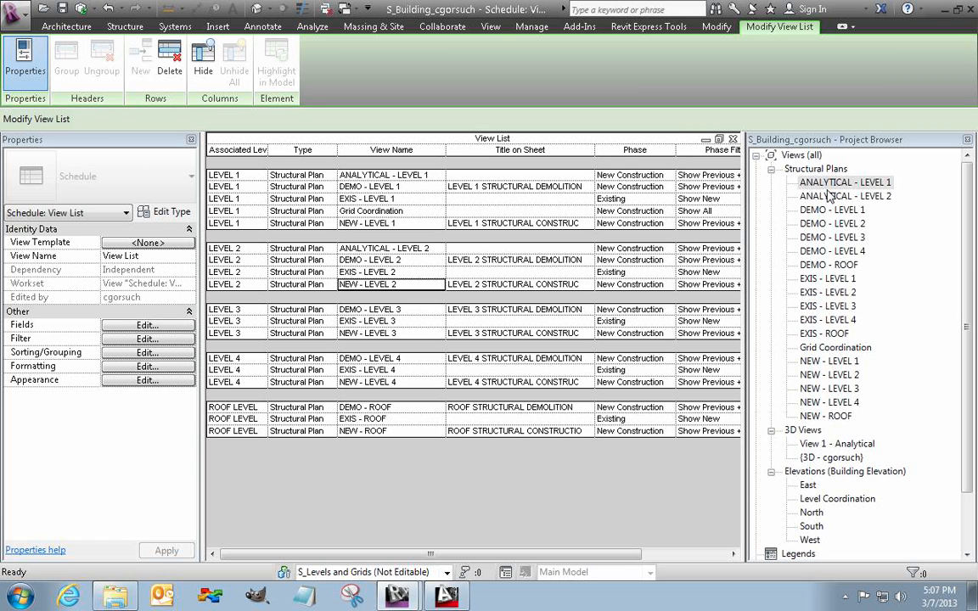
{"action": "left_click", "coordinate": [908, 424]}
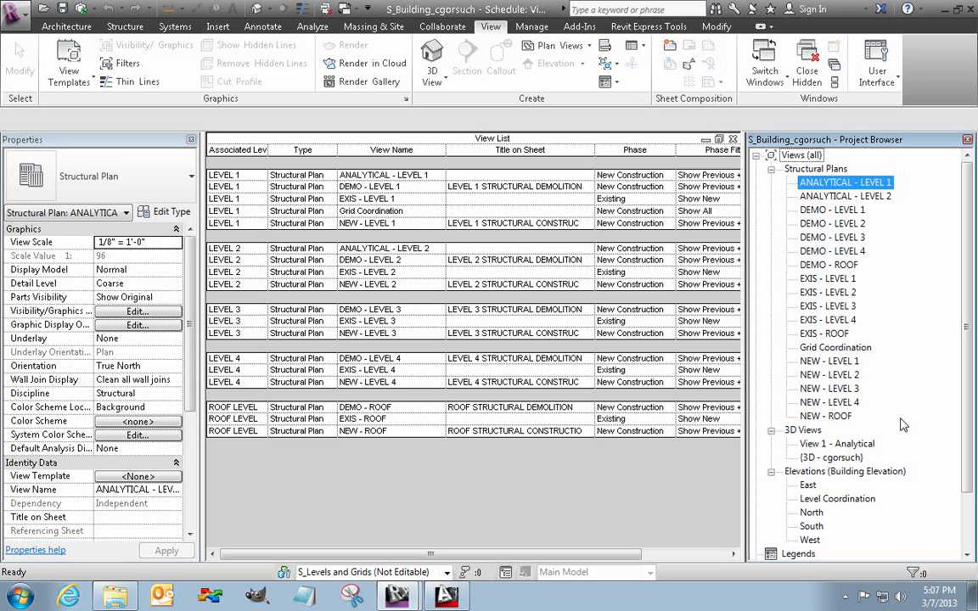
{"action": "left_click", "coordinate": [386, 284]}
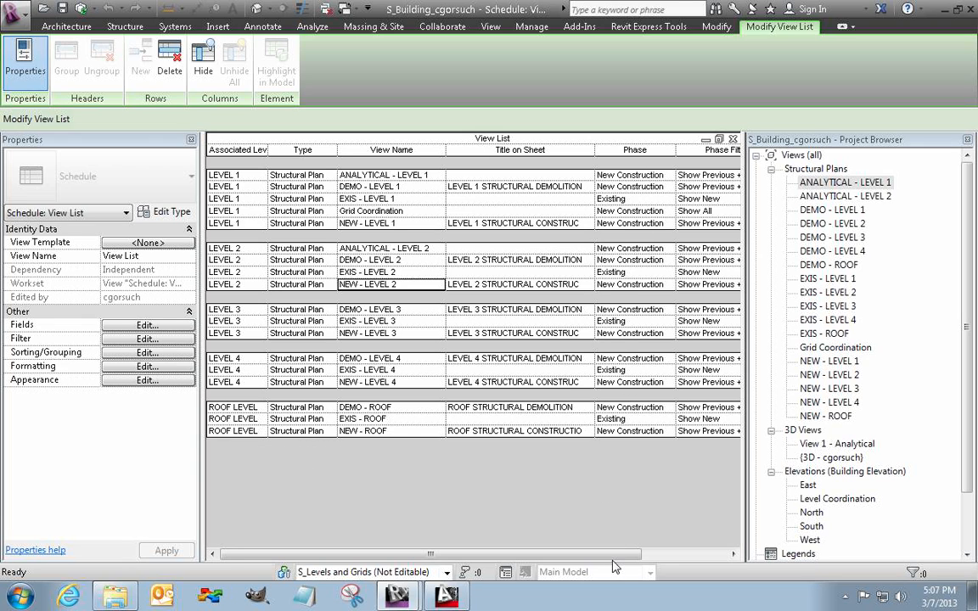
{"action": "left_click", "coordinate": [645, 553]}
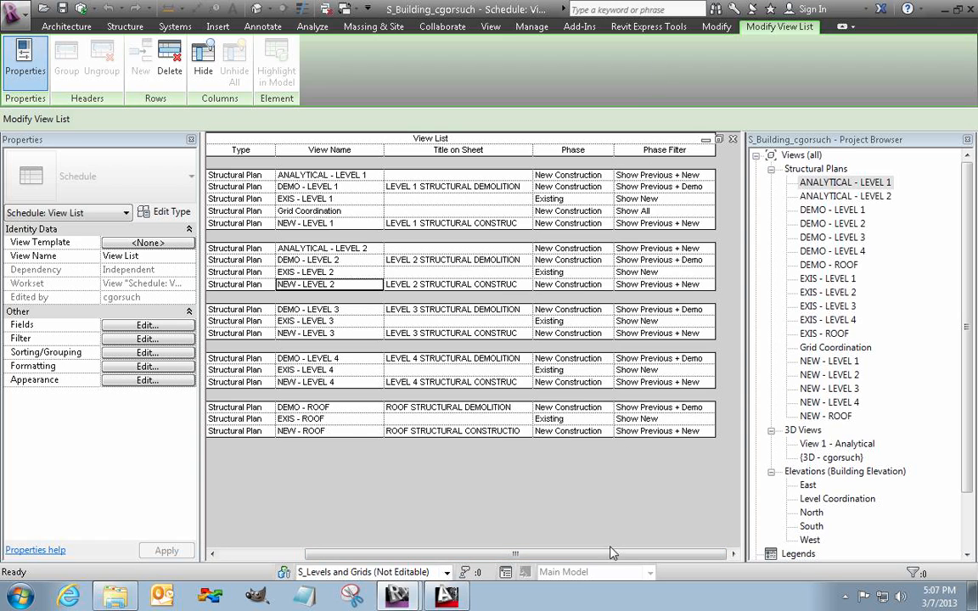
{"action": "left_click_drag", "start_coordinate": [589, 554], "coordinate": [437, 553]}
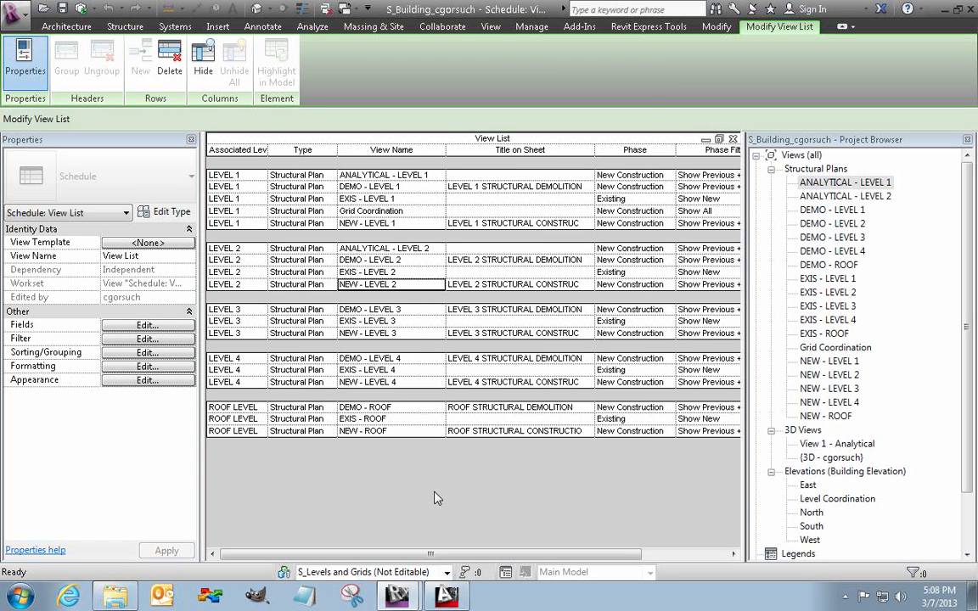